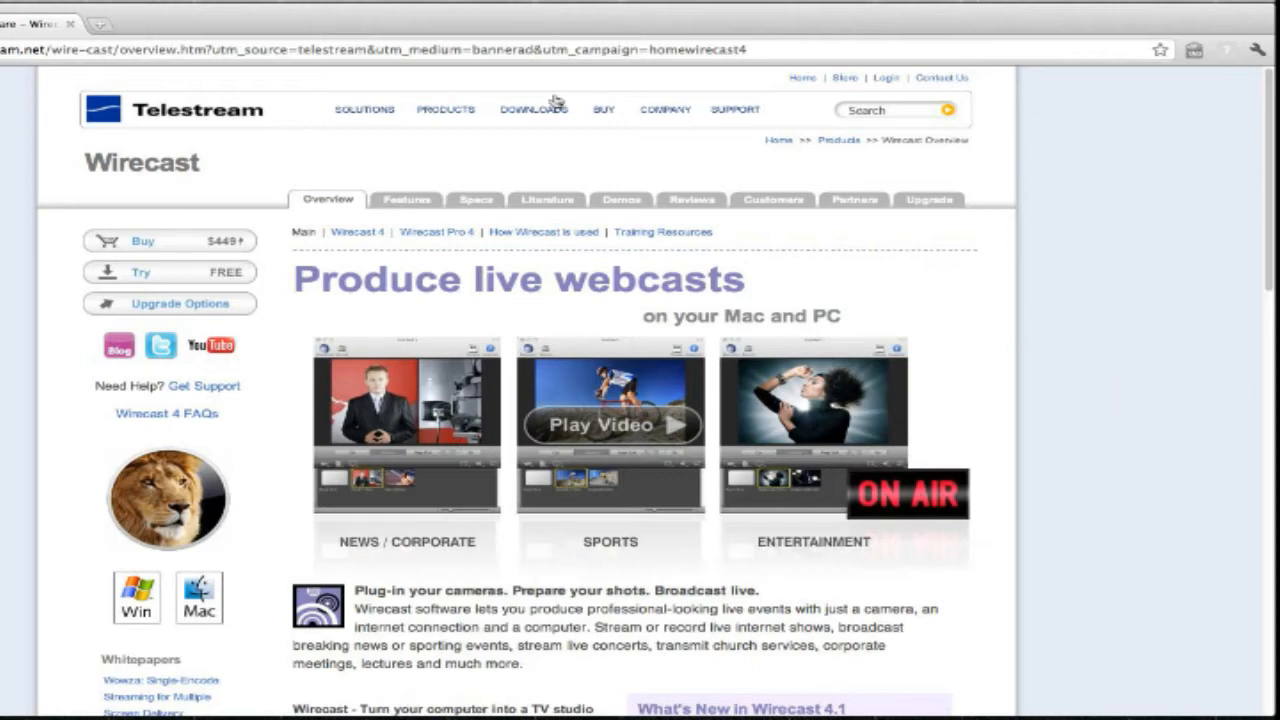
Open the Wirecast page from the Telestream product overview and look through its features, editions and pricing.
mouse_move(464, 118)
click(462, 122)
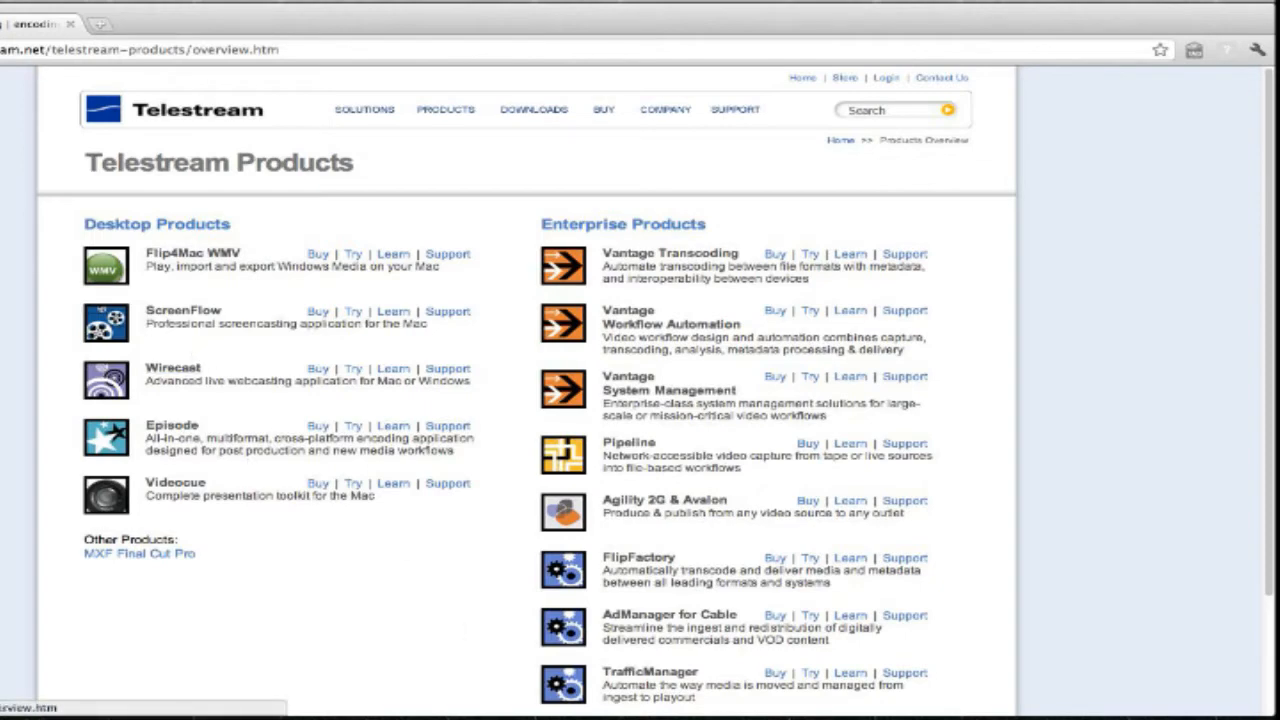
click(173, 368)
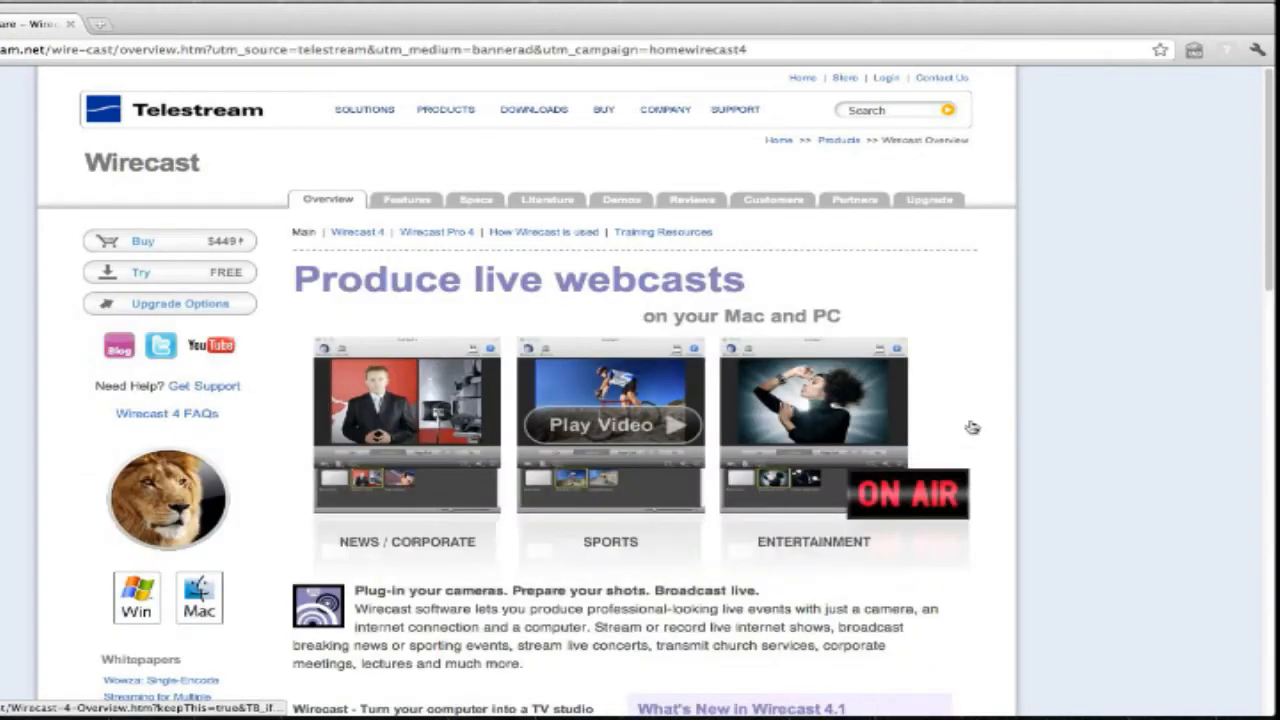
scroll(972, 427, down, 5)
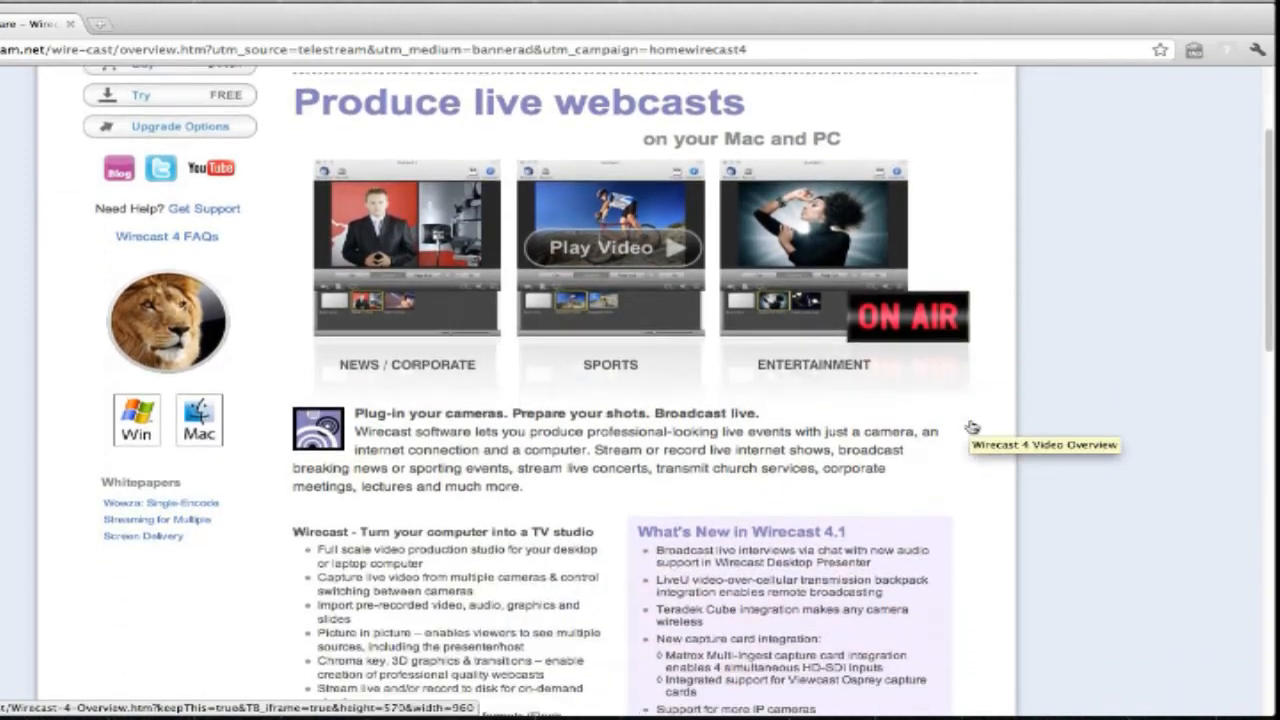
scroll(972, 427, down, 5)
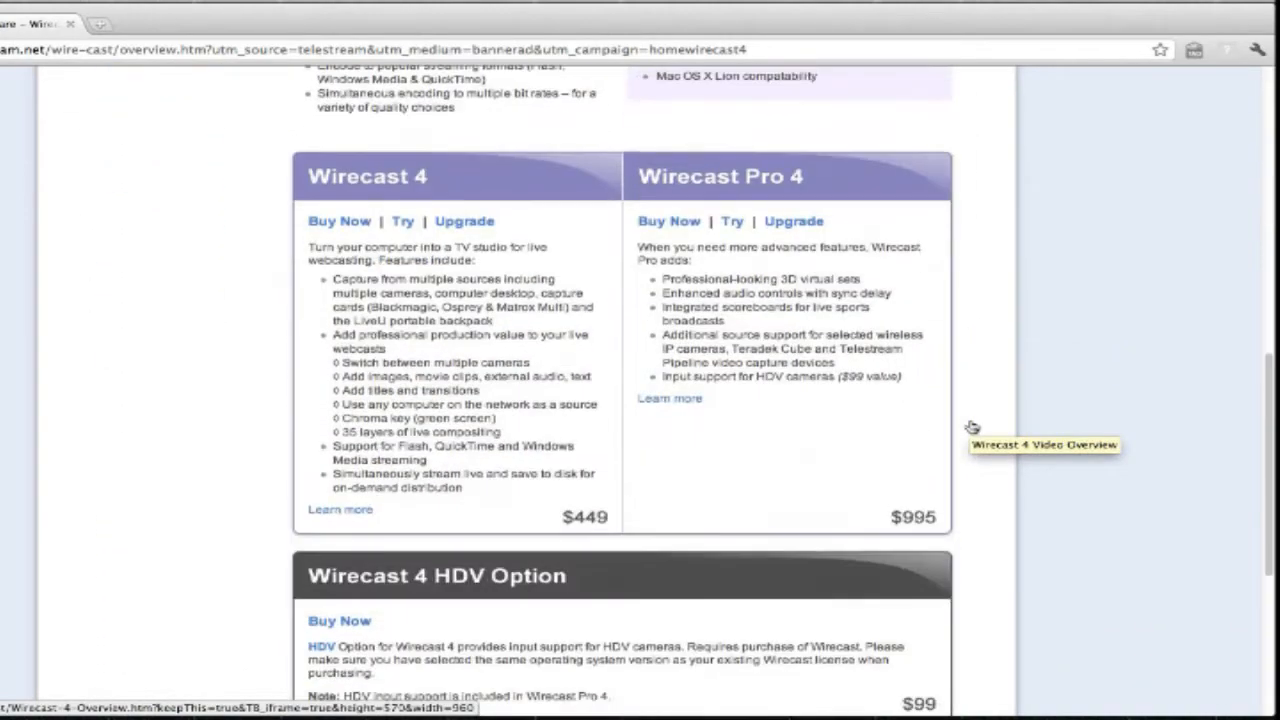
scroll(972, 427, down, 5)
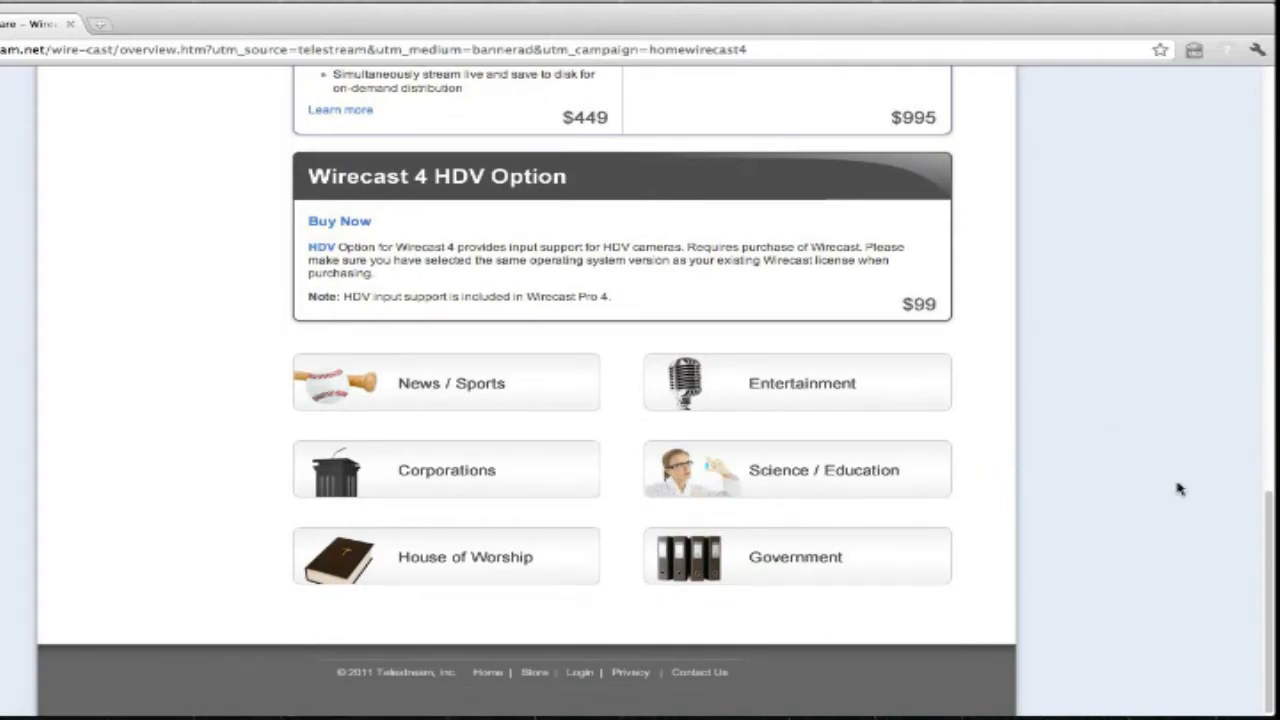
scroll(1178, 489, up, 20)
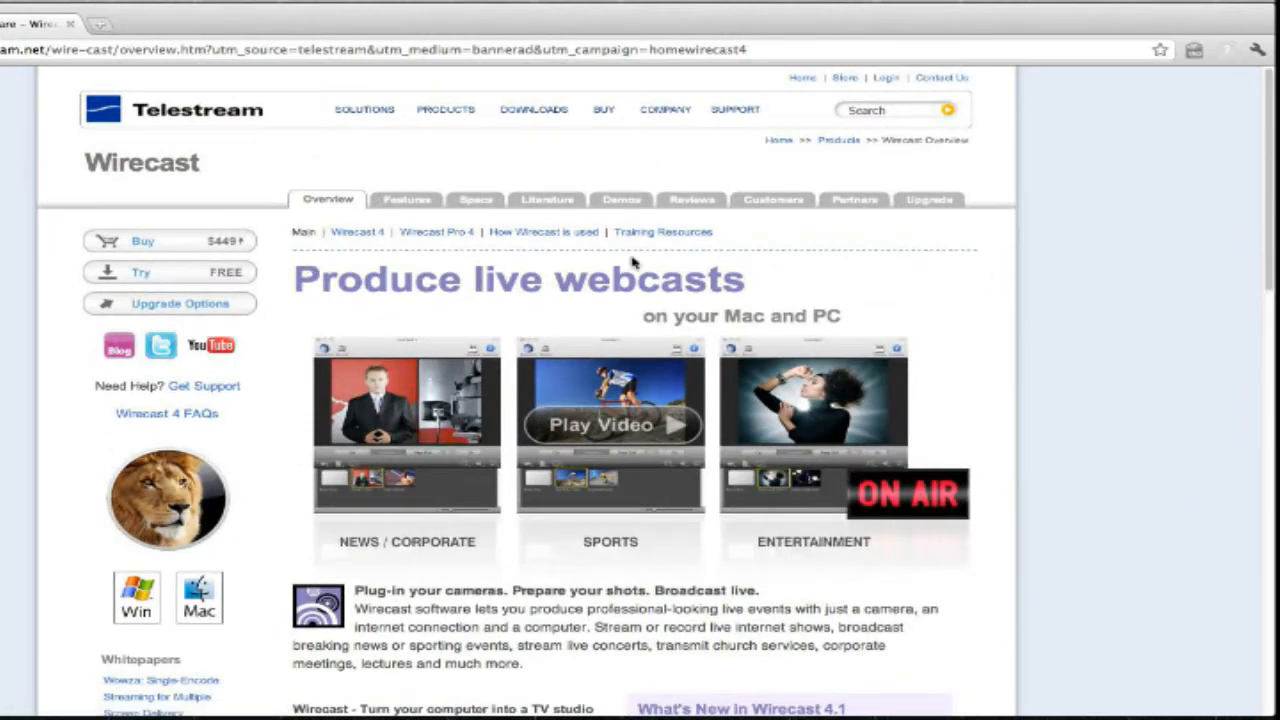
Log in to the Download Center and look through the Mac and Windows system requirements on the Wirecast download page.
click(893, 80)
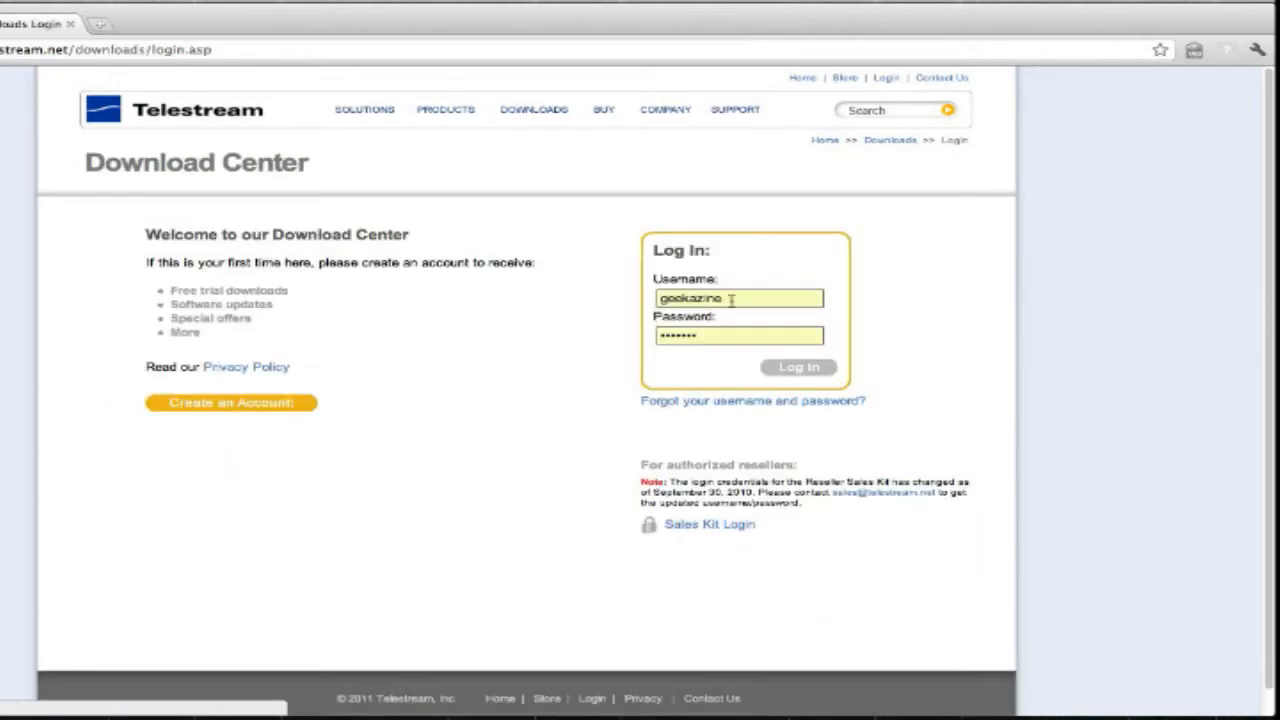
click(808, 367)
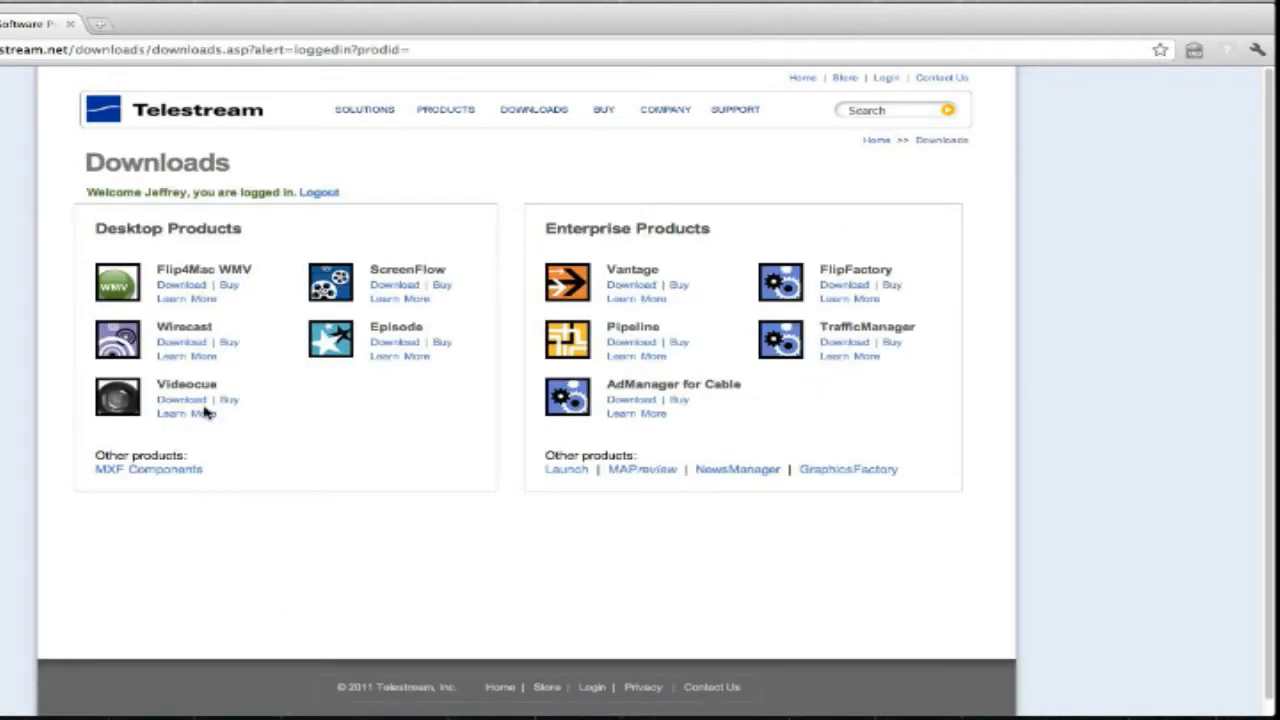
click(183, 344)
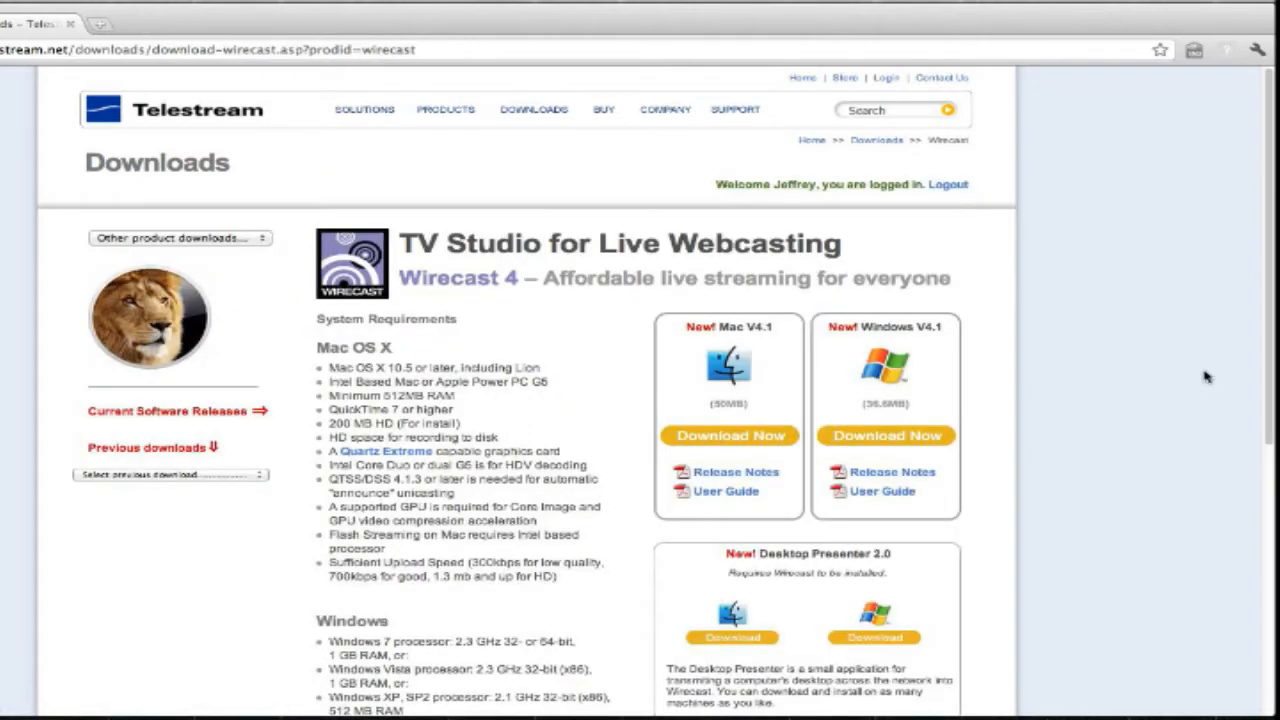
scroll(1205, 376, down, 3)
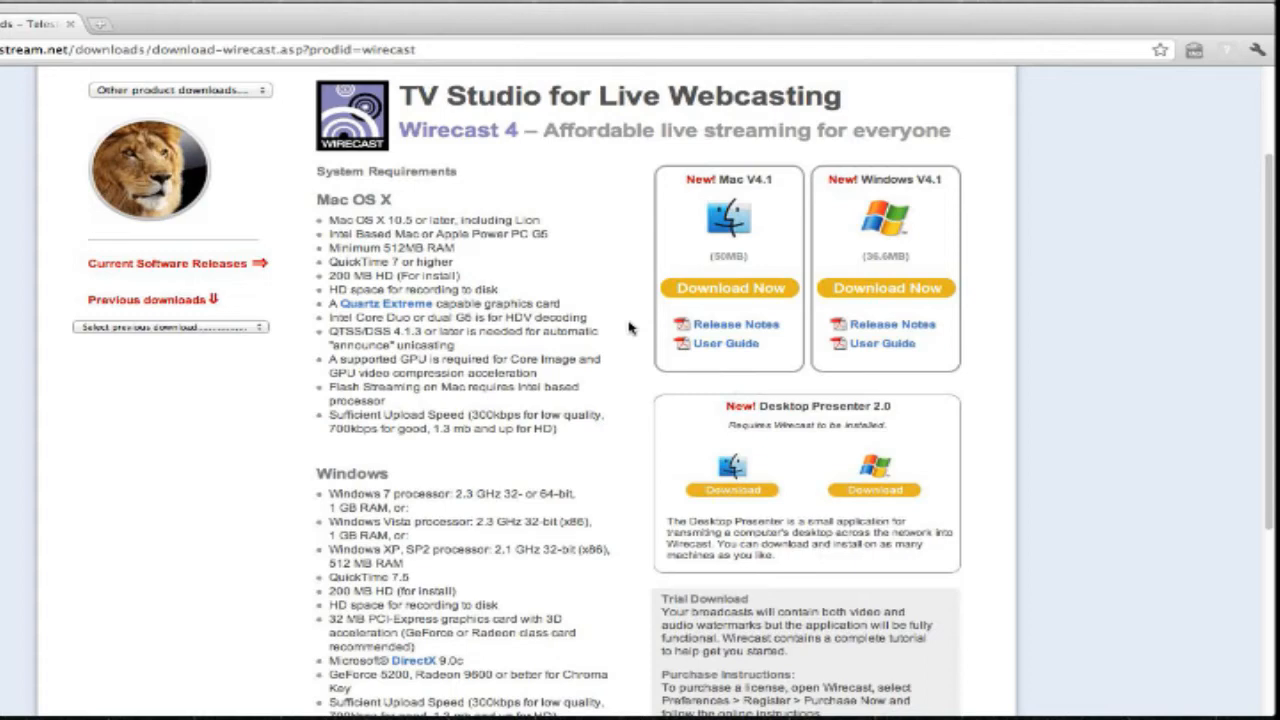
scroll(630, 328, down, 5)
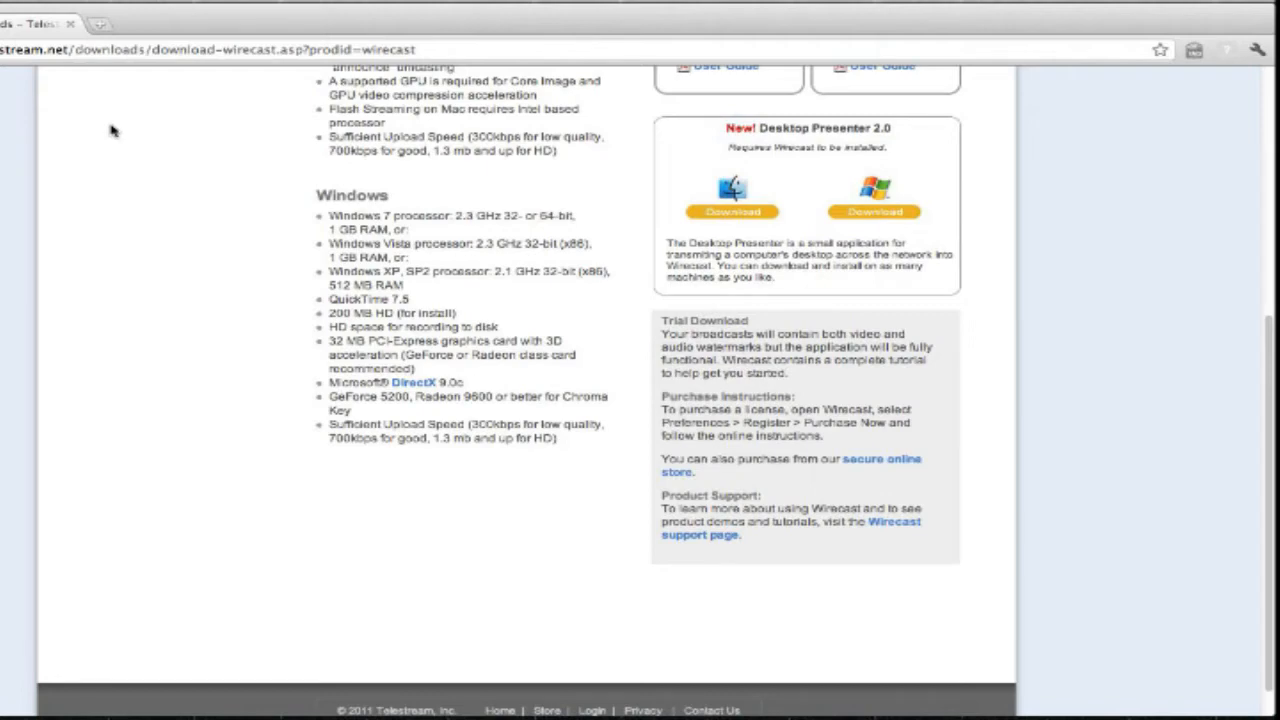
scroll(112, 130, up, 5)
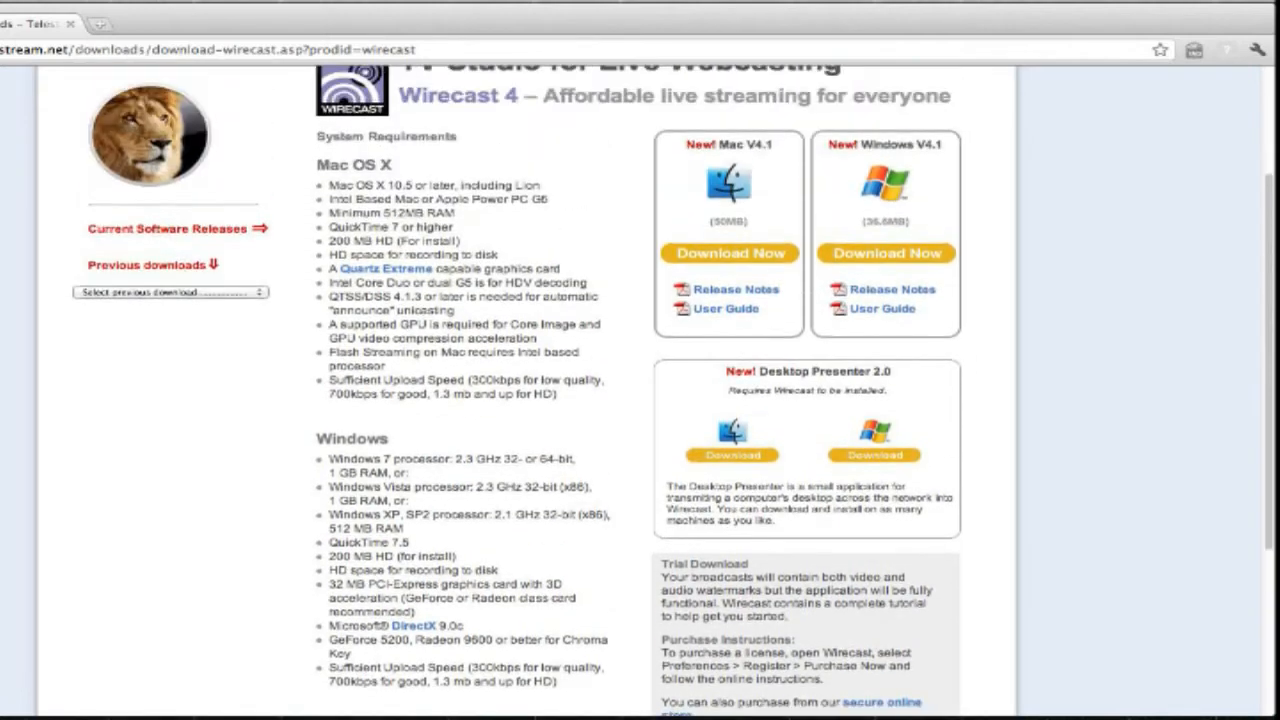
scroll(540, 290, down, 1)
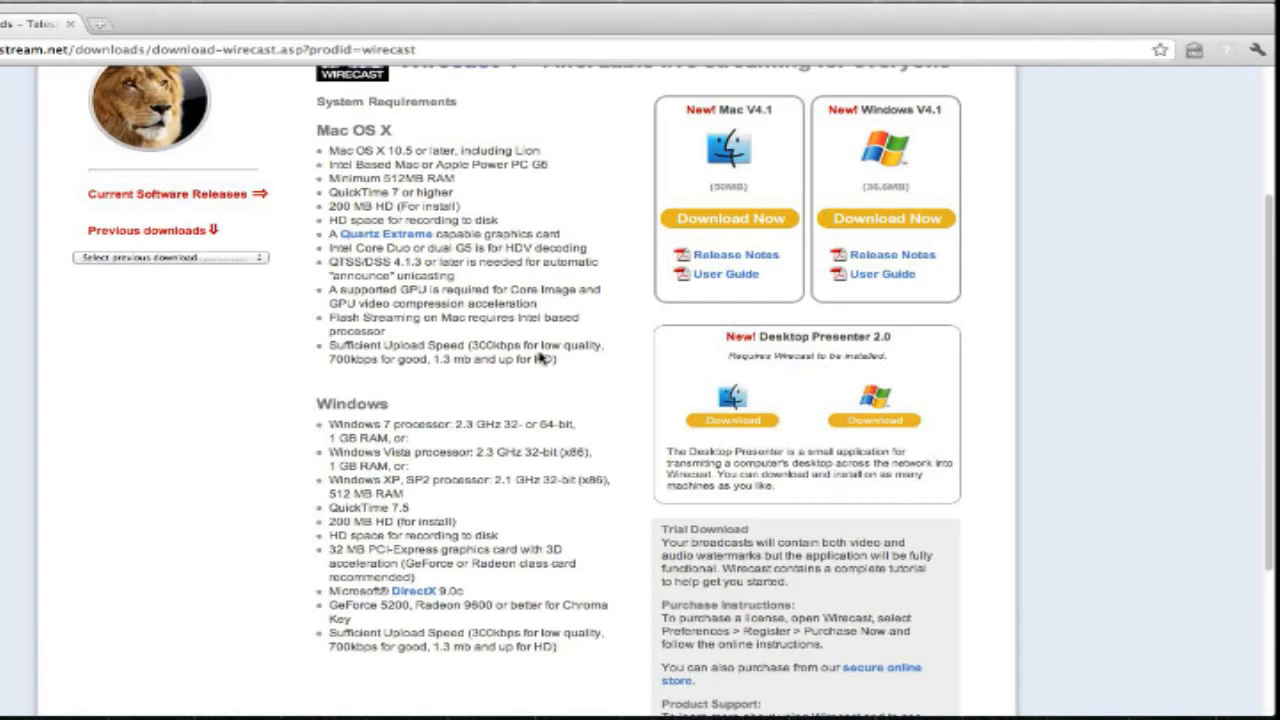
Switch to Wirecast and alternate the live output between the desktop shot and New Shot using the Smooth transition.
key(ctrl+Left)
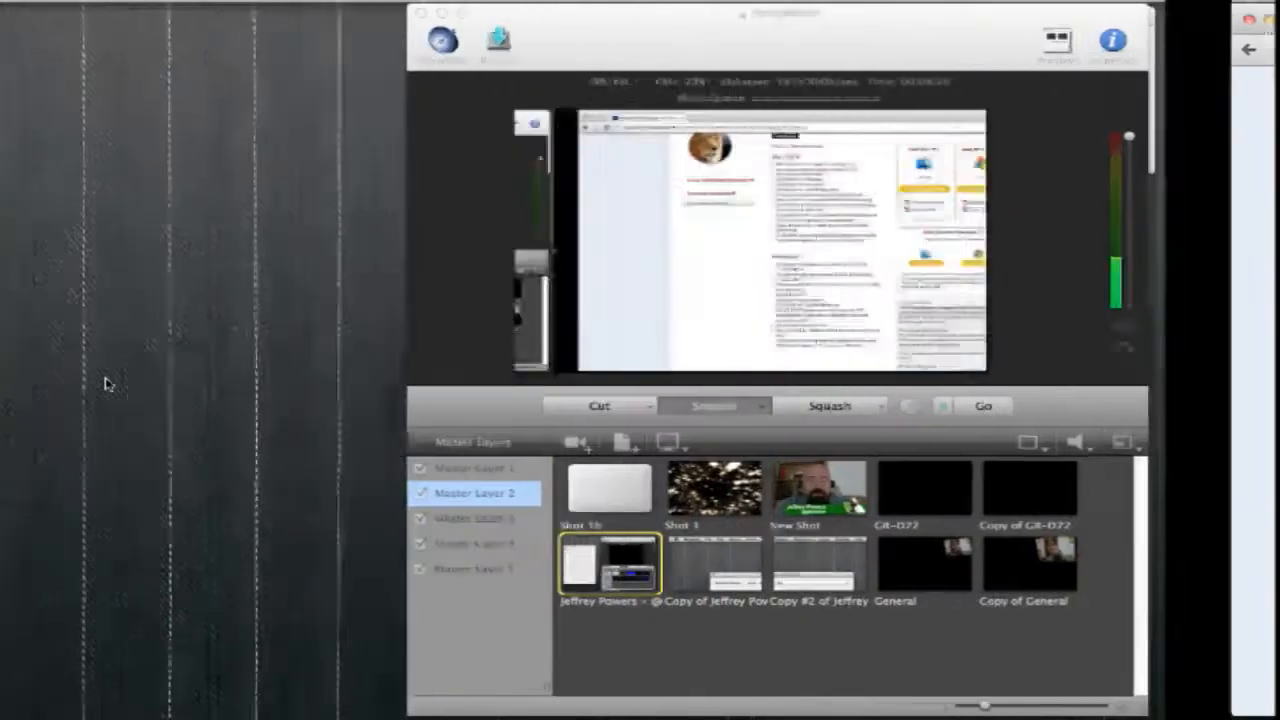
click(915, 495)
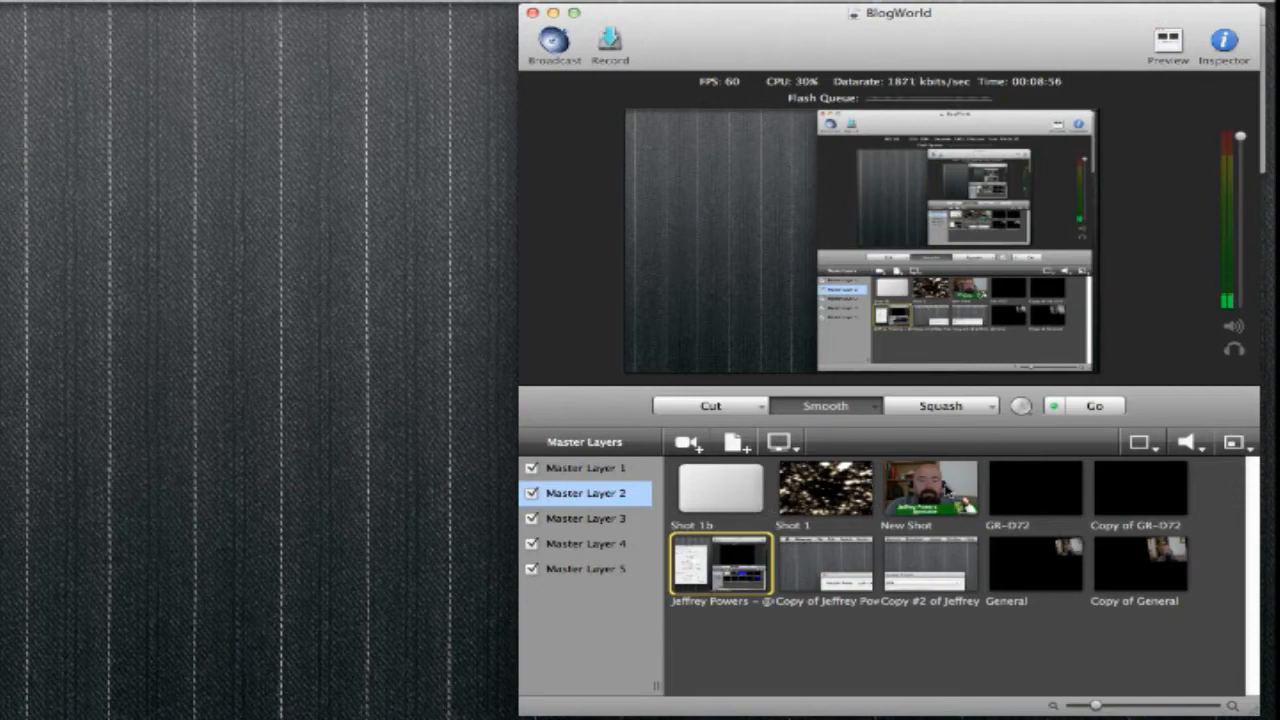
click(946, 490)
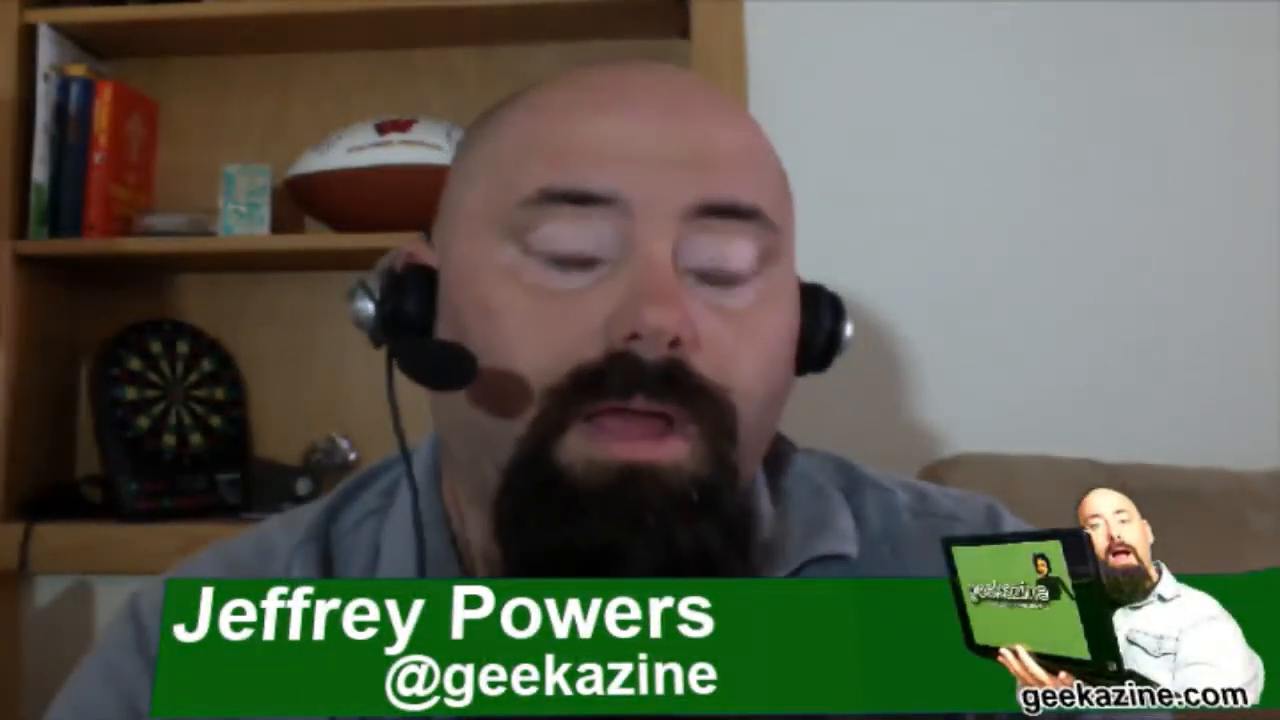
click(743, 571)
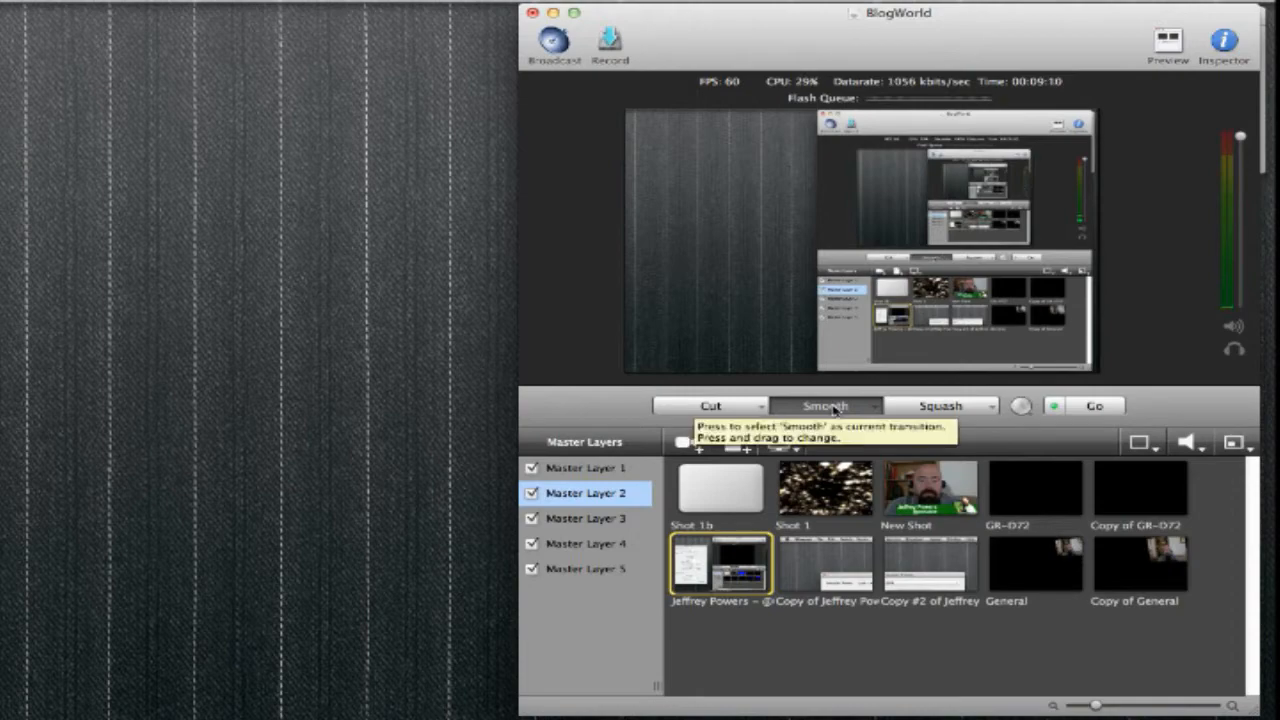
click(940, 492)
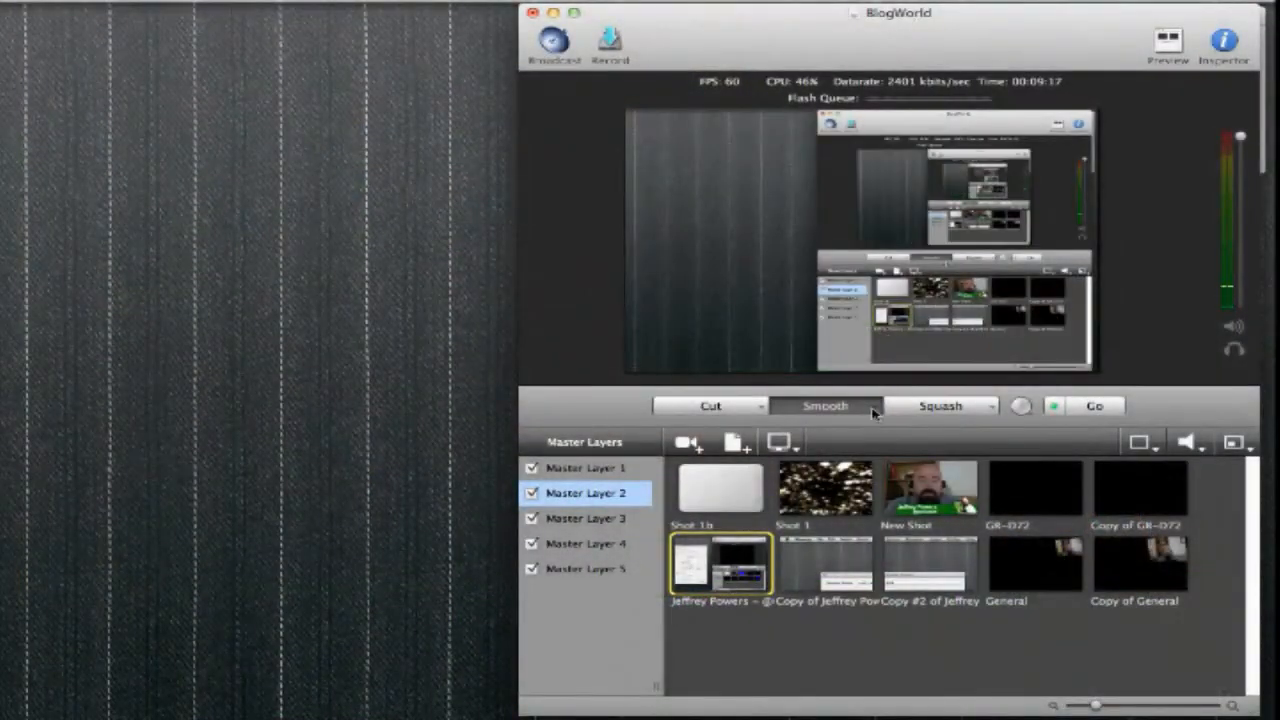
Replace the Smooth transition with Swing Door and take New Shot live with it.
click(873, 410)
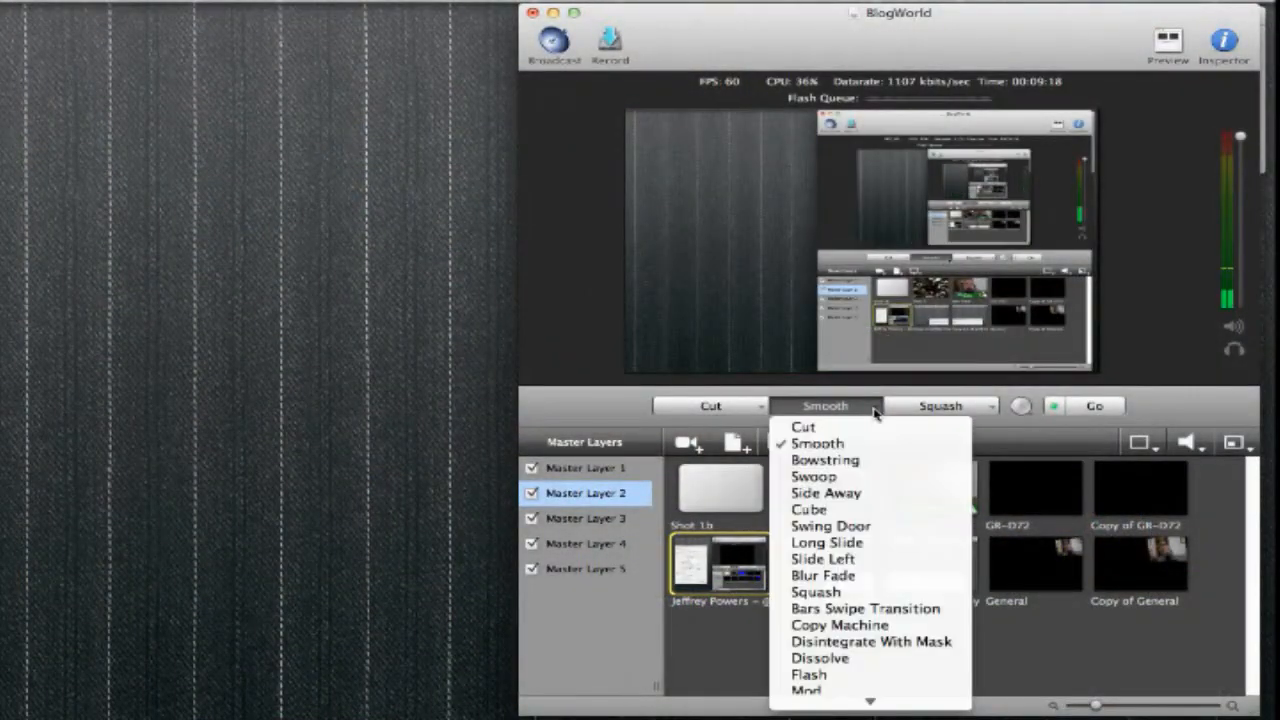
click(838, 530)
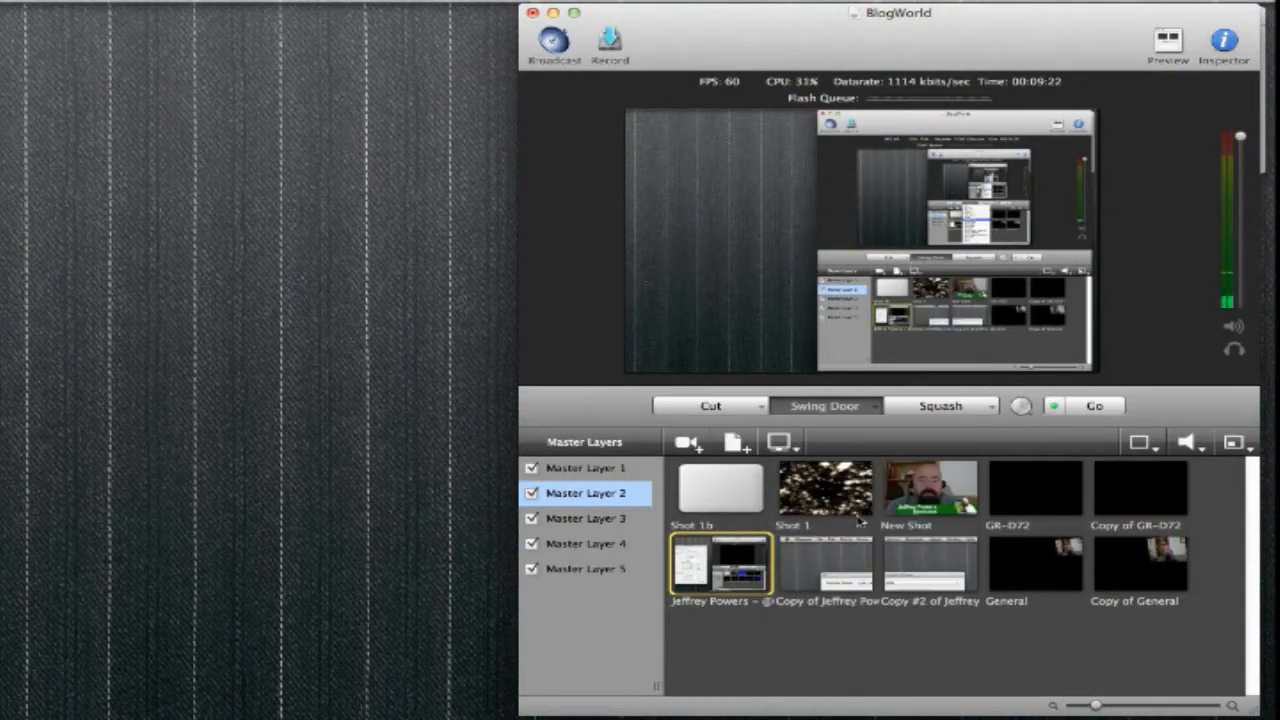
click(925, 487)
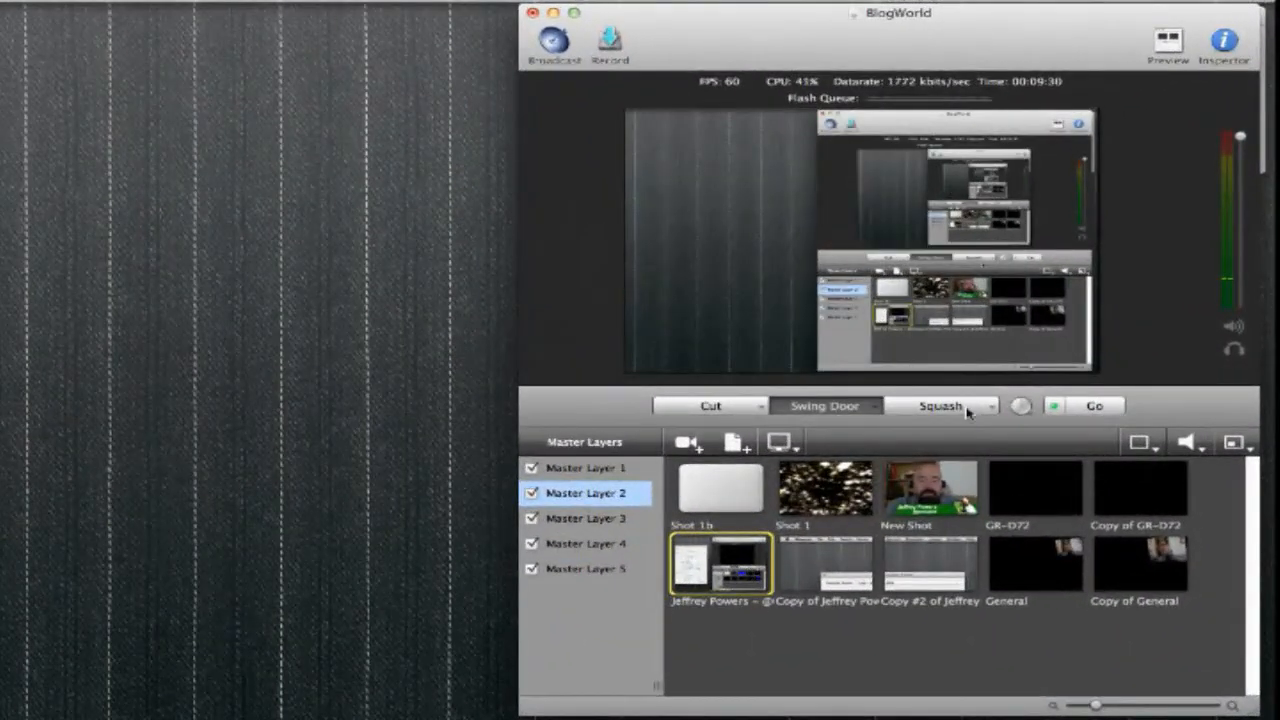
Take New Shot live with the Squash transition, and change the Swing Door slot to Bars Swipe Transition.
click(965, 408)
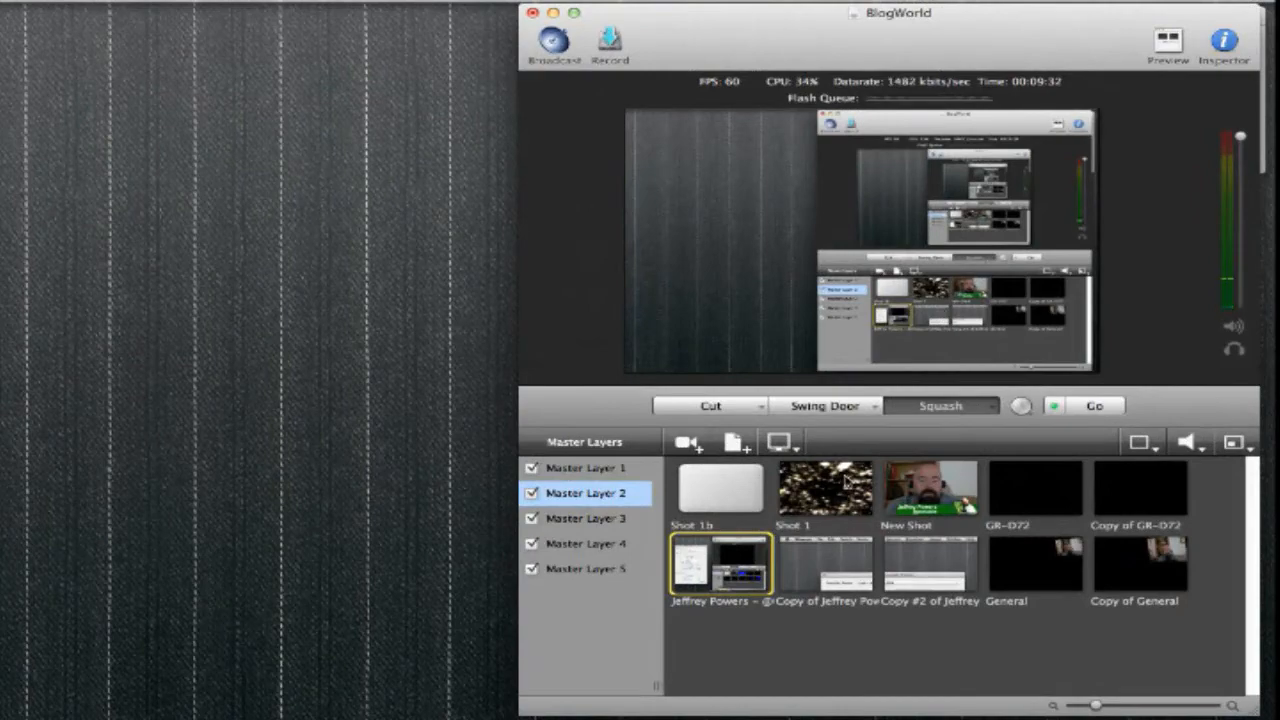
click(940, 495)
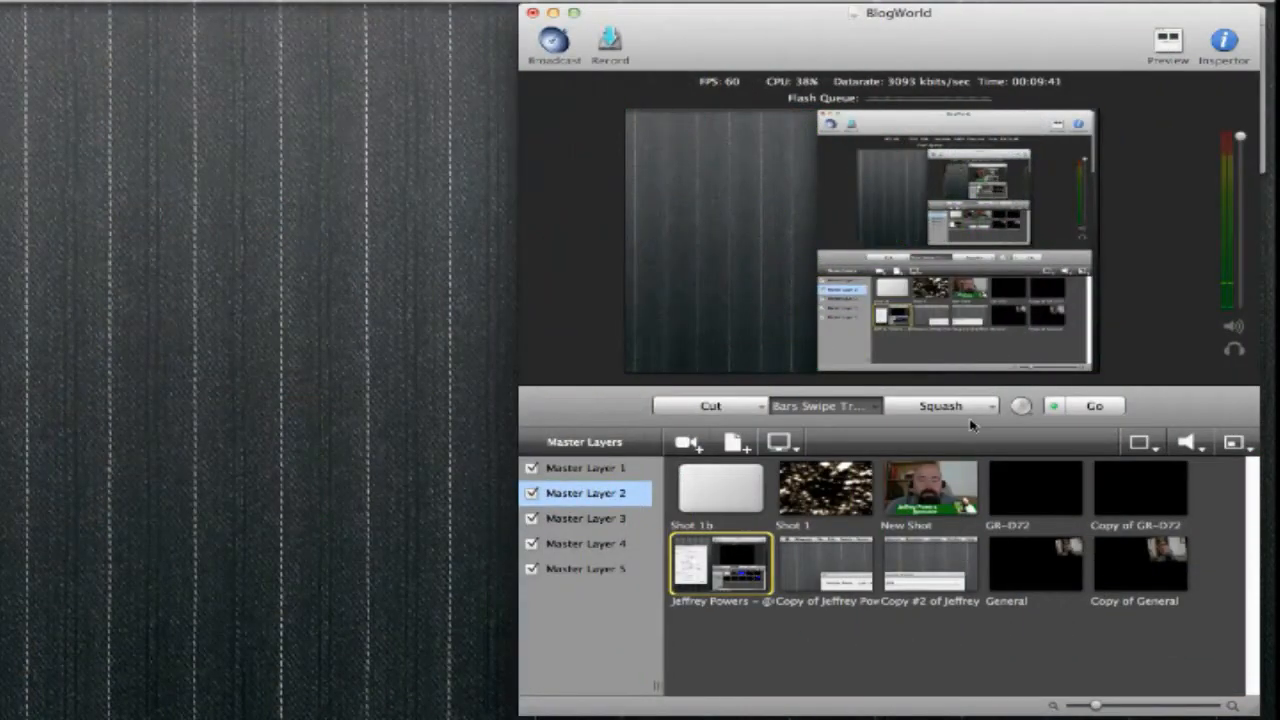
Replace the Squash transition with Ripple and take New Shot live with it.
click(972, 410)
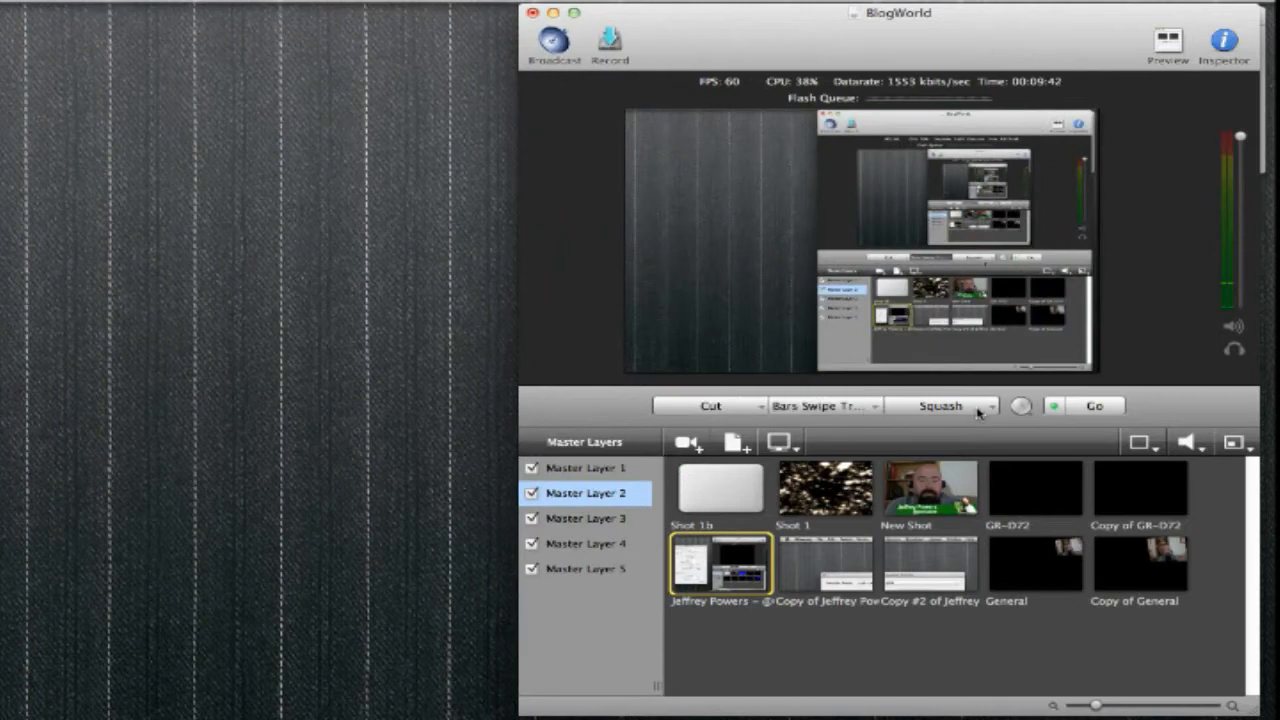
click(996, 409)
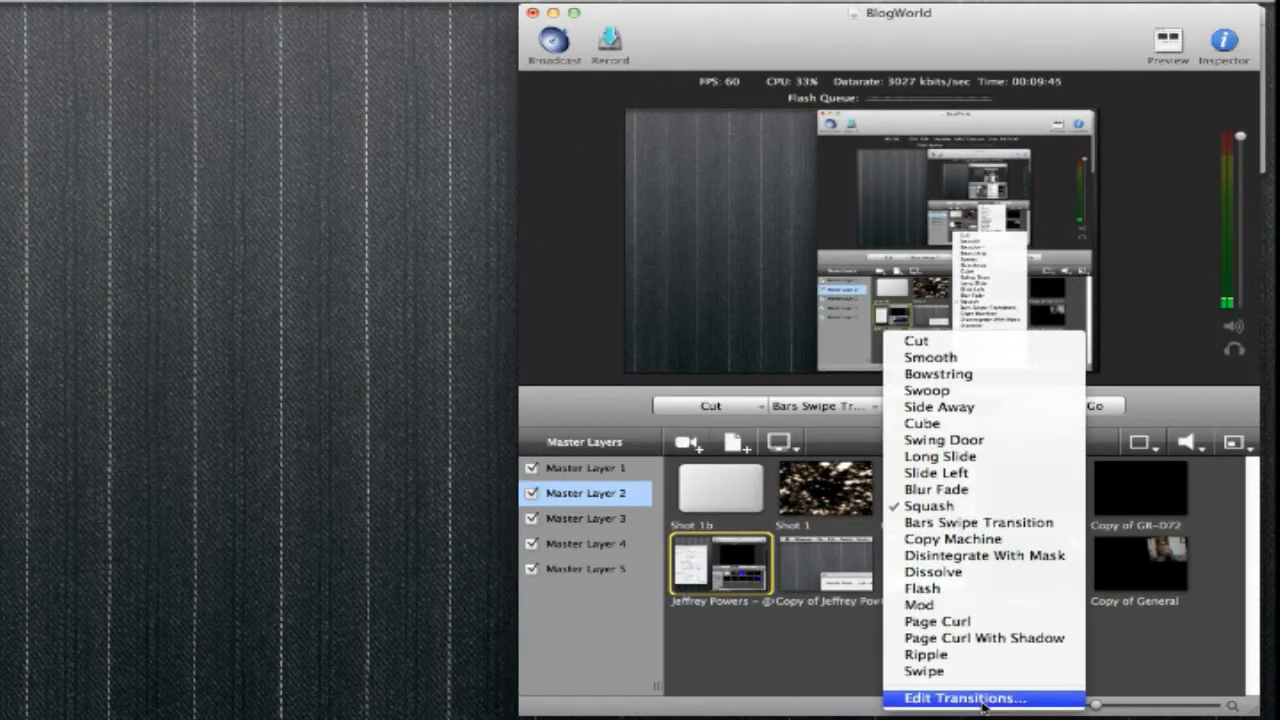
click(974, 654)
click(925, 490)
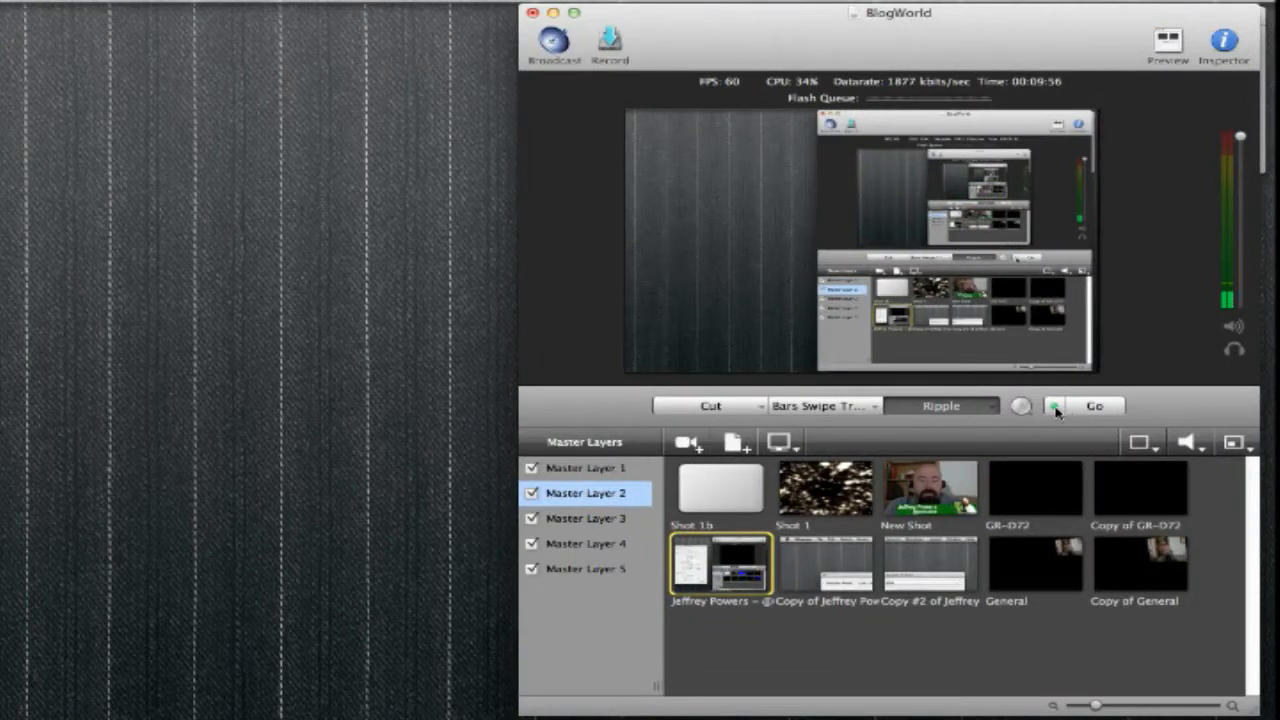
Send New Shot live manually with AutoLive turned off, and turn AutoLive back on with the desktop shot live.
click(1057, 408)
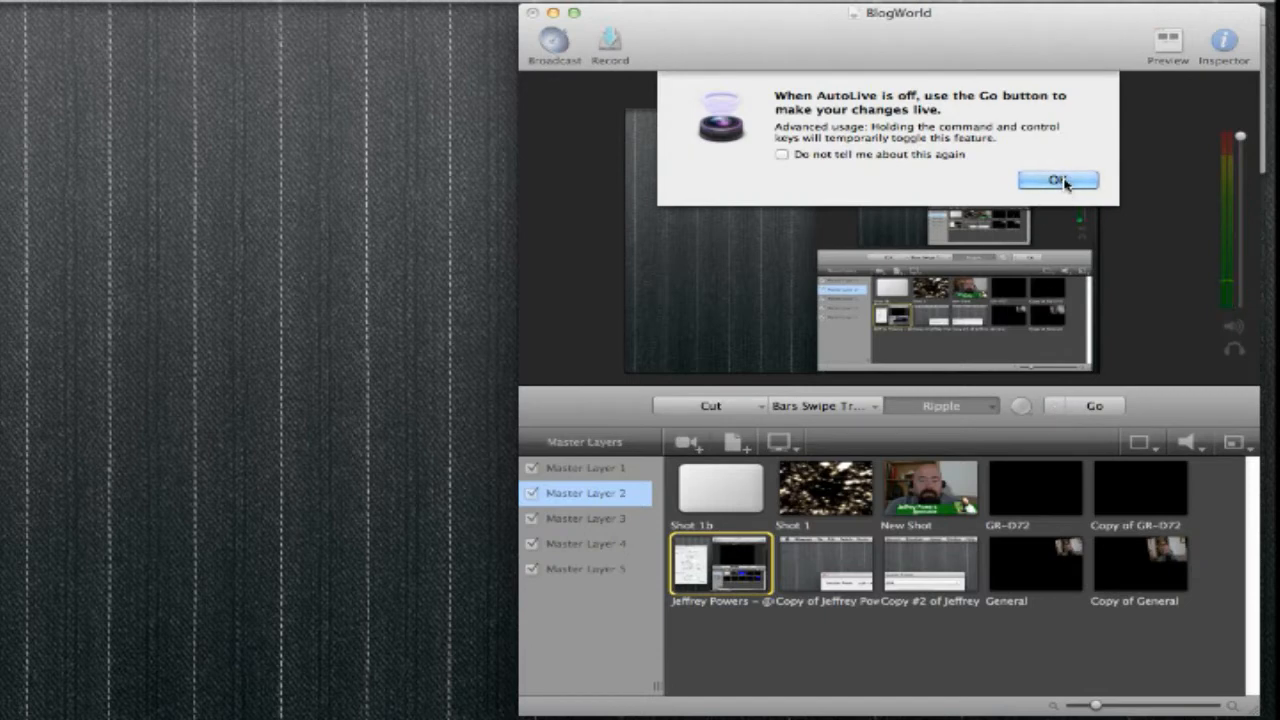
click(1060, 180)
click(906, 487)
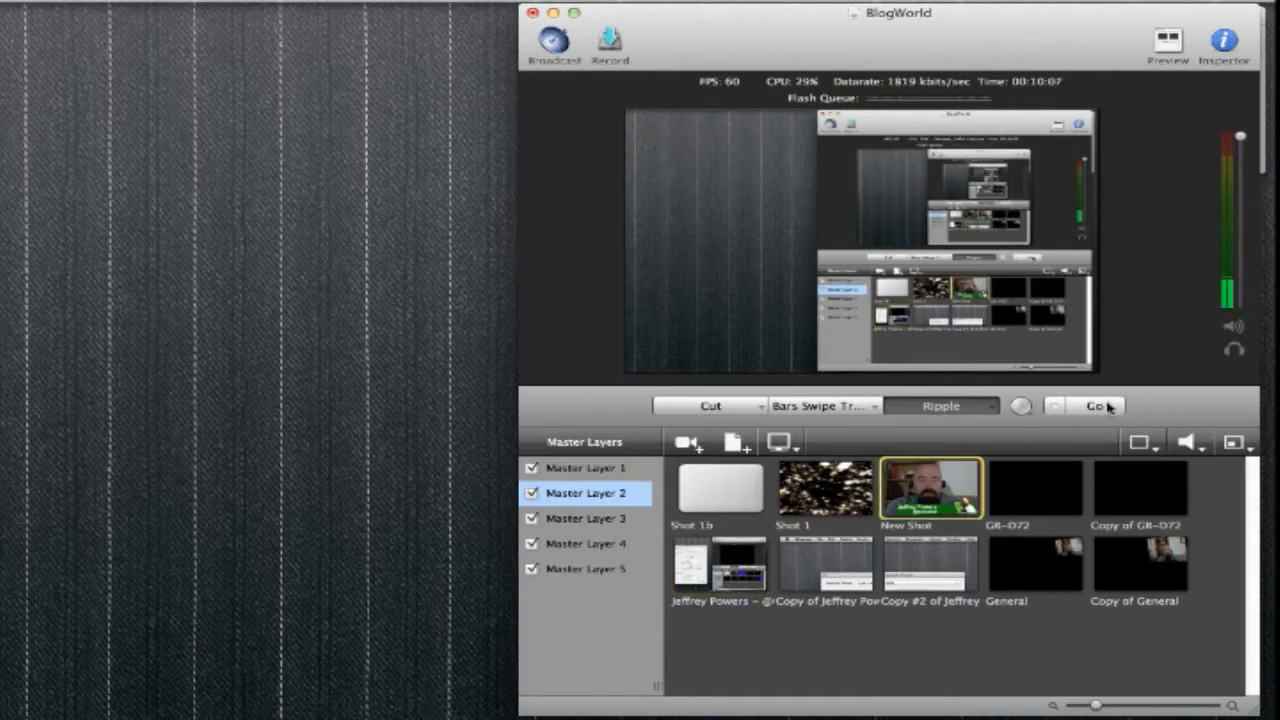
click(1105, 406)
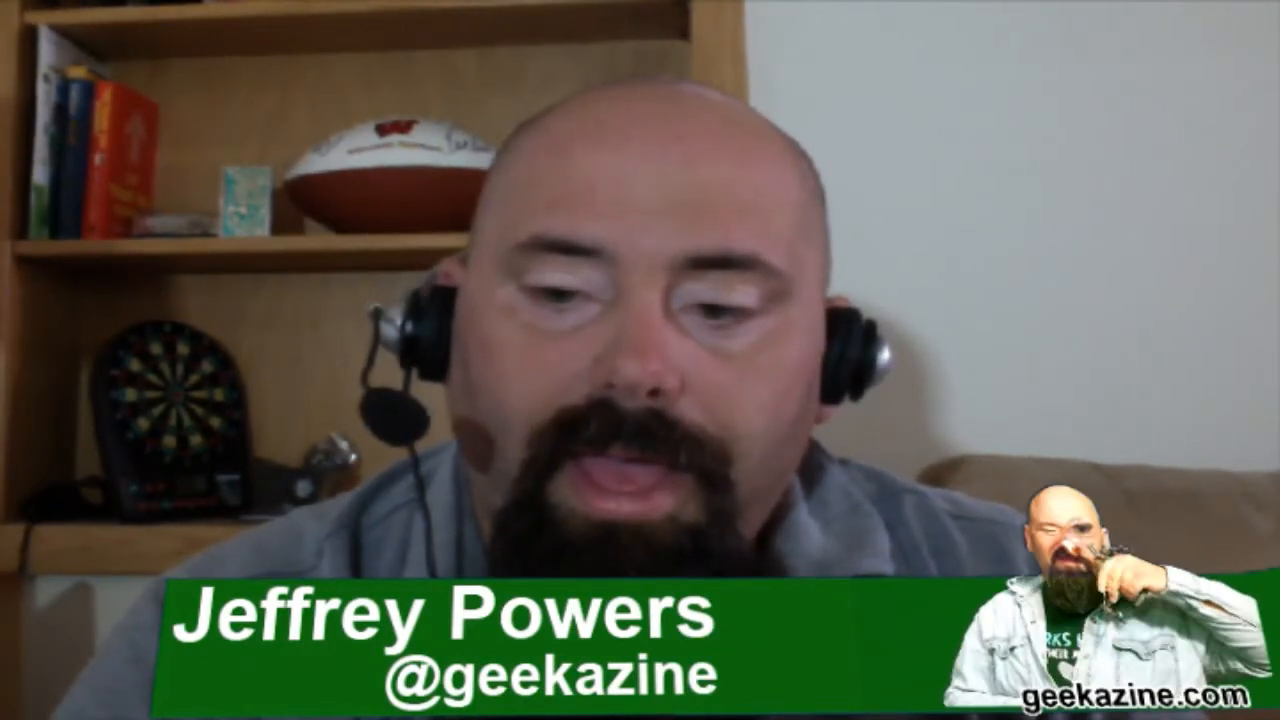
click(1075, 406)
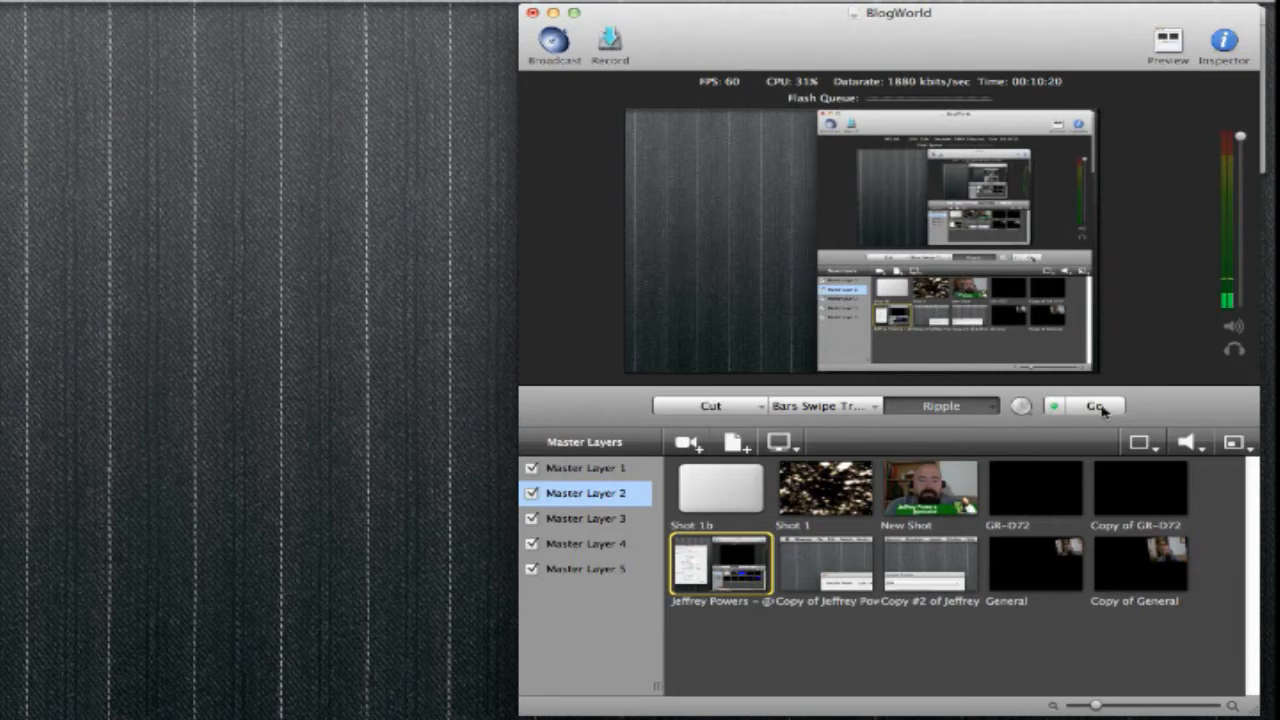
Set the transition speed to Slow and take New Shot live with the Ripple transition.
click(1025, 408)
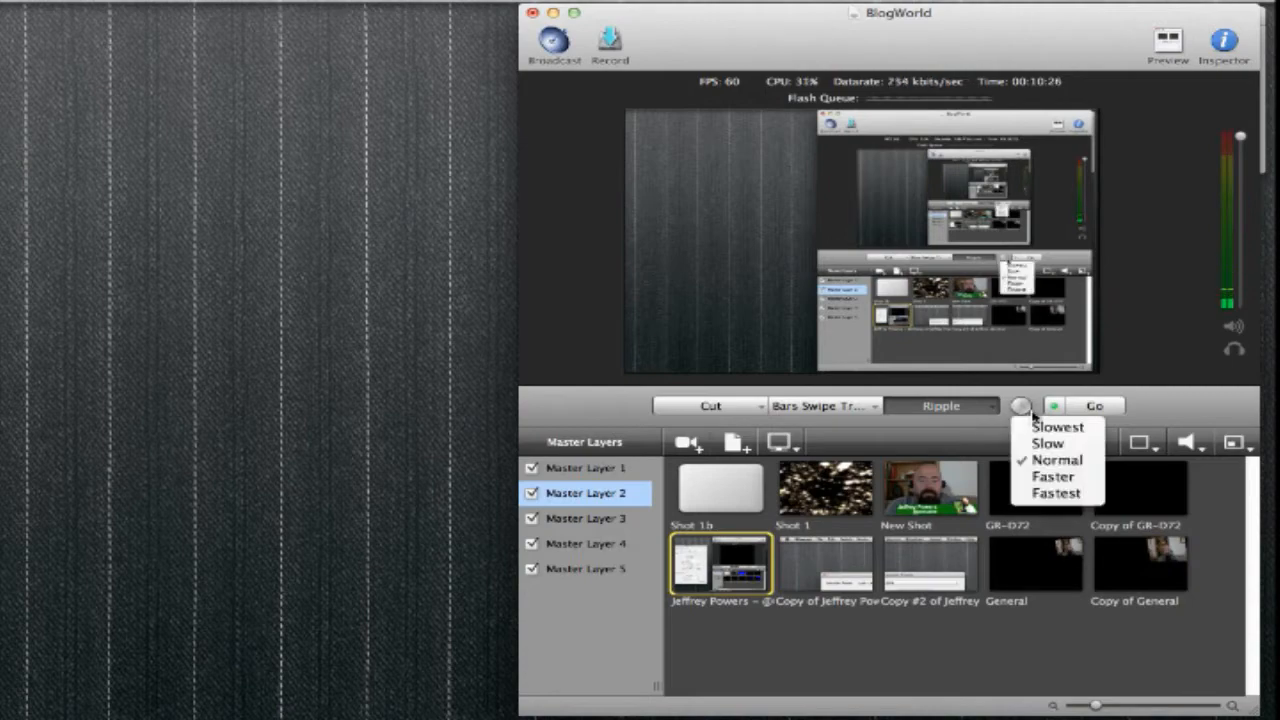
click(1048, 449)
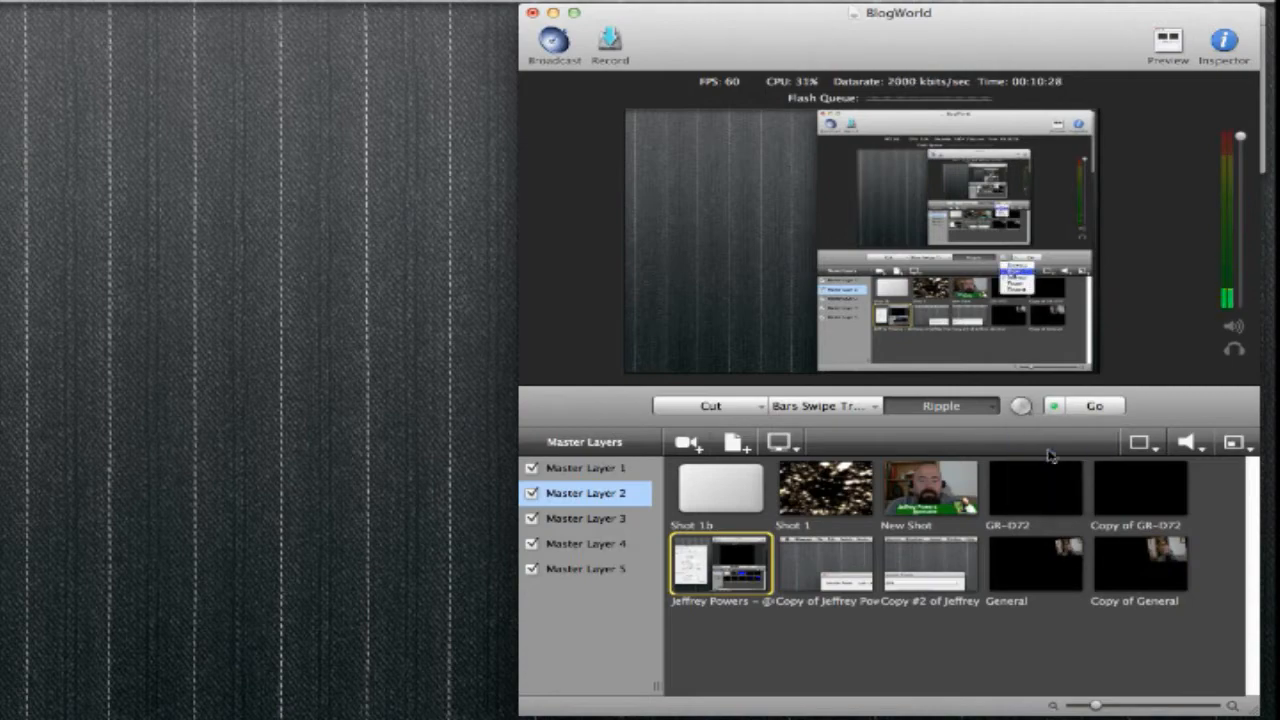
click(965, 506)
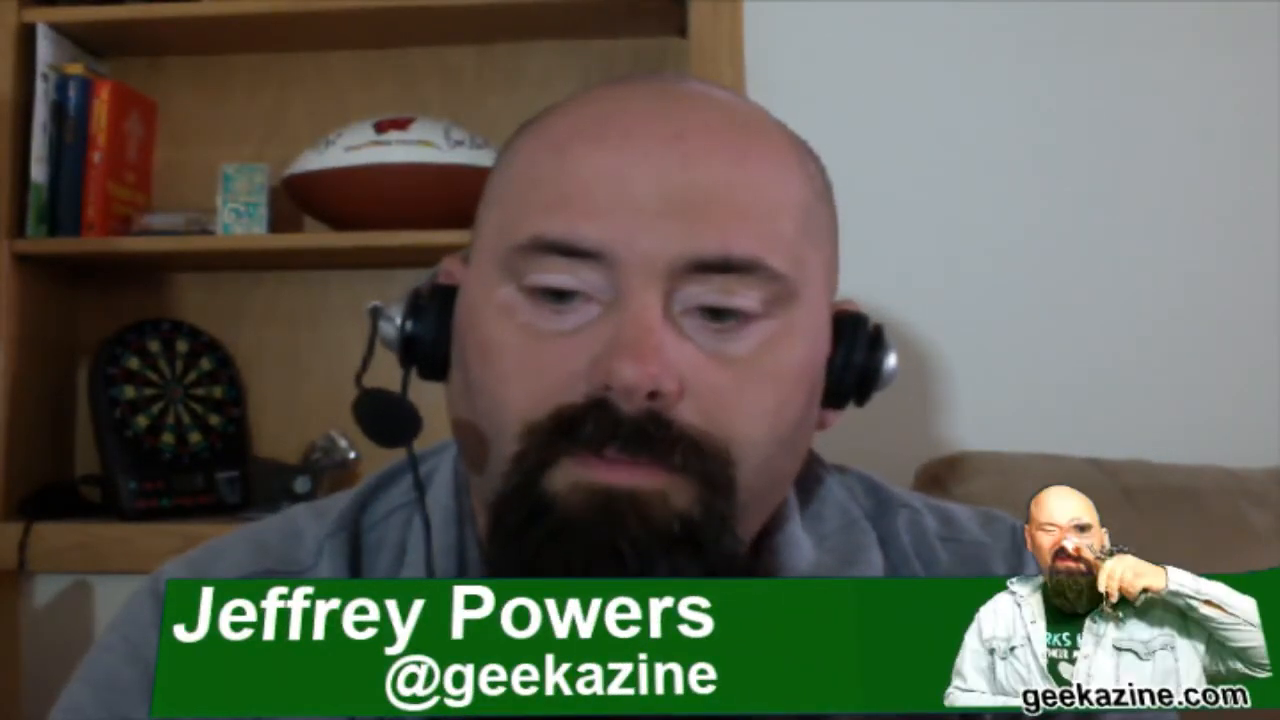
Bring the full desktop shot back live, and switch to the close-up shot of the desktop's menu bar.
click(742, 566)
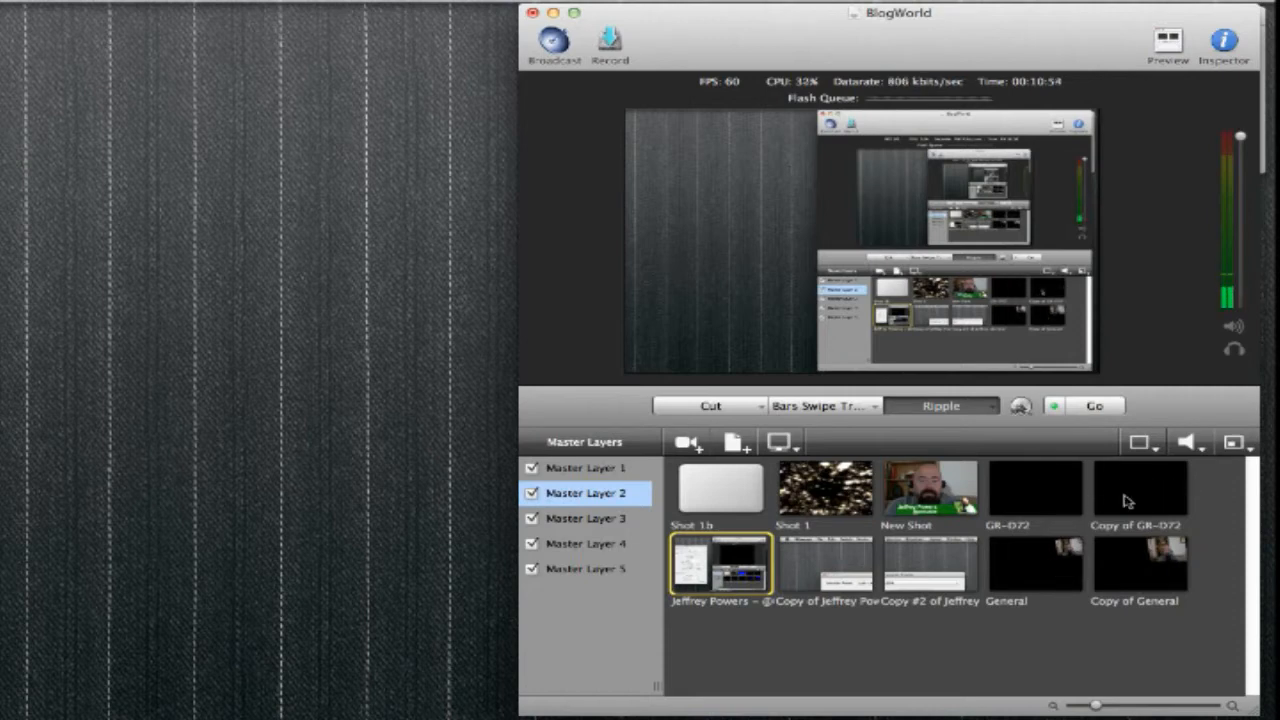
click(1043, 568)
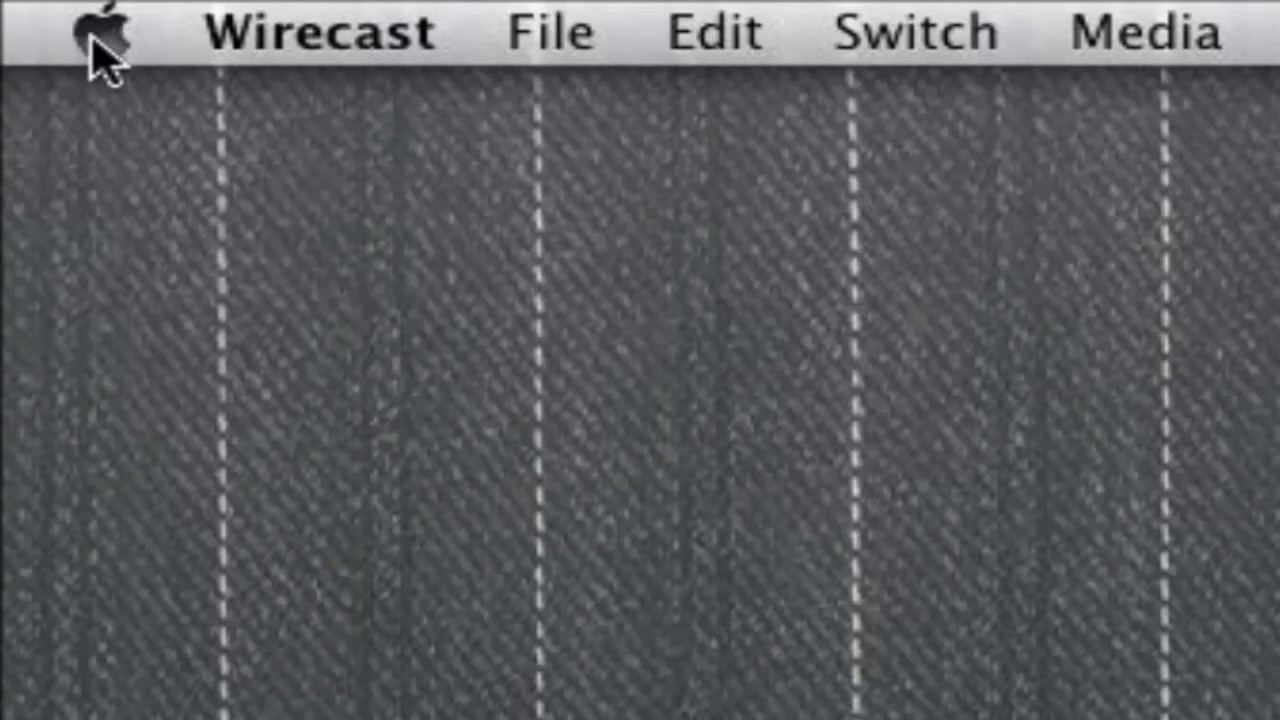
Review the application-level commands, including Preferences and Services, and the commands for creating, opening and saving files.
click(333, 40)
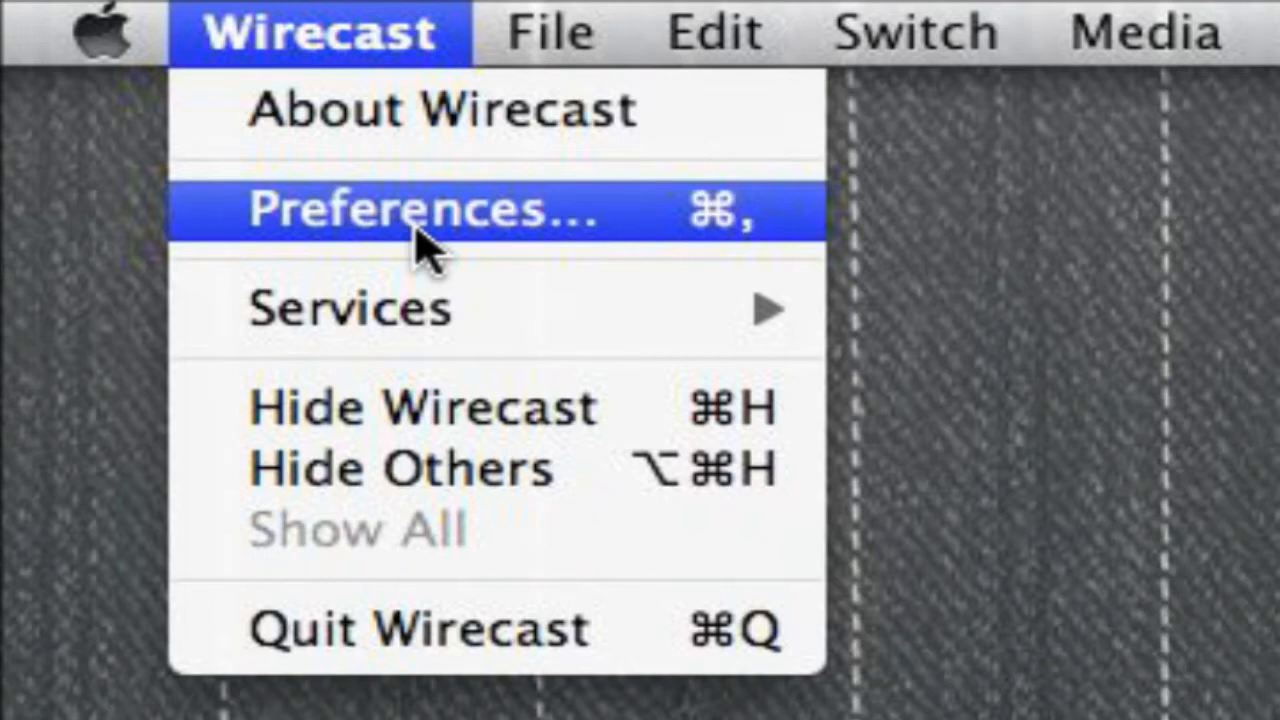
mouse_move(432, 306)
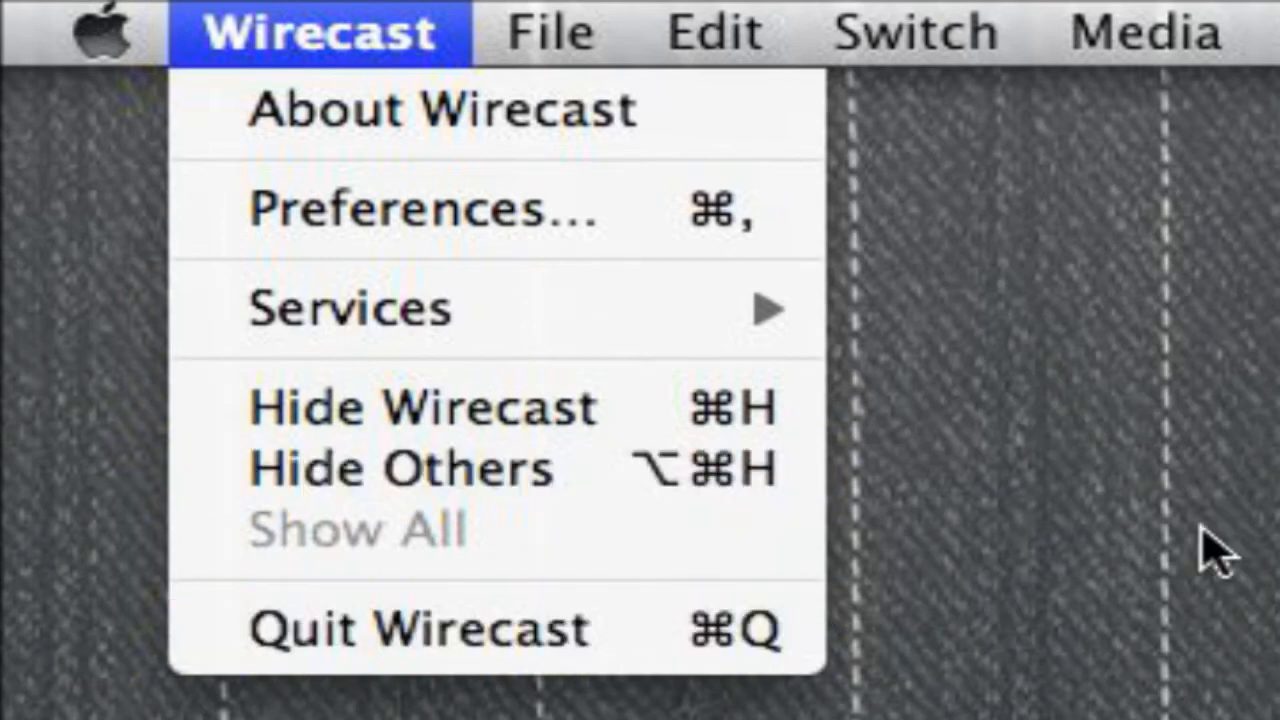
mouse_move(580, 72)
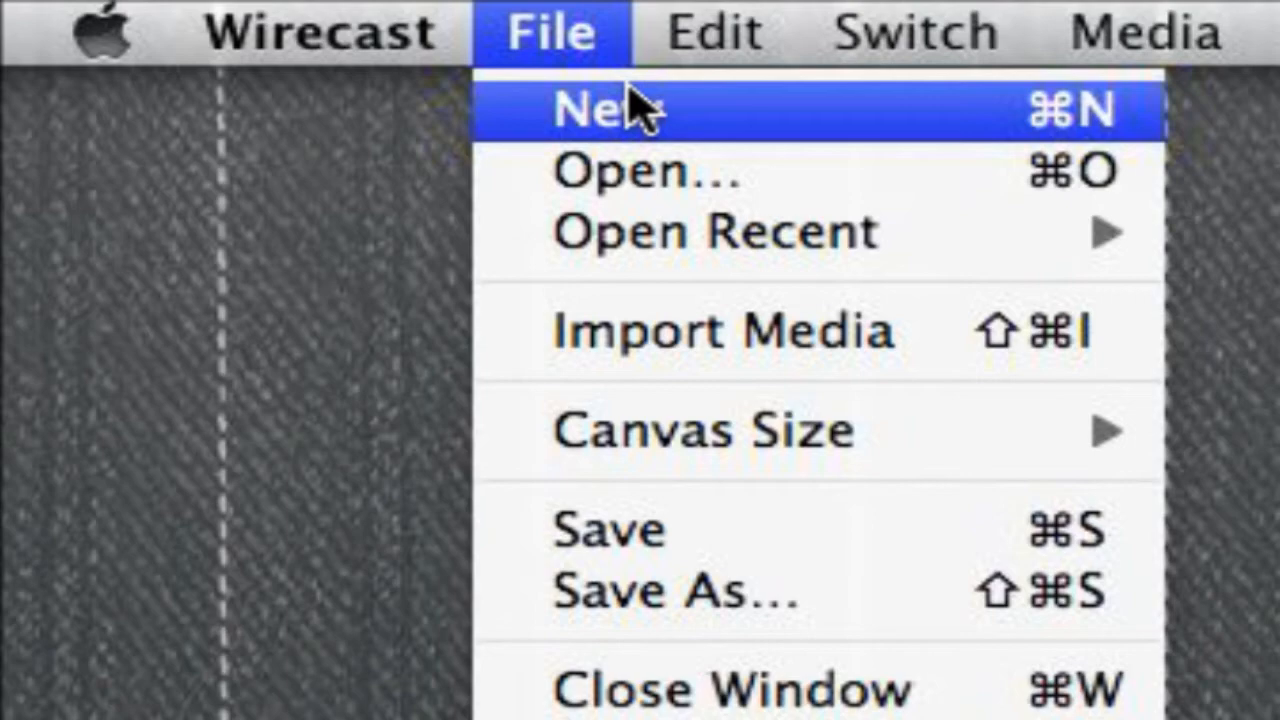
key(Escape)
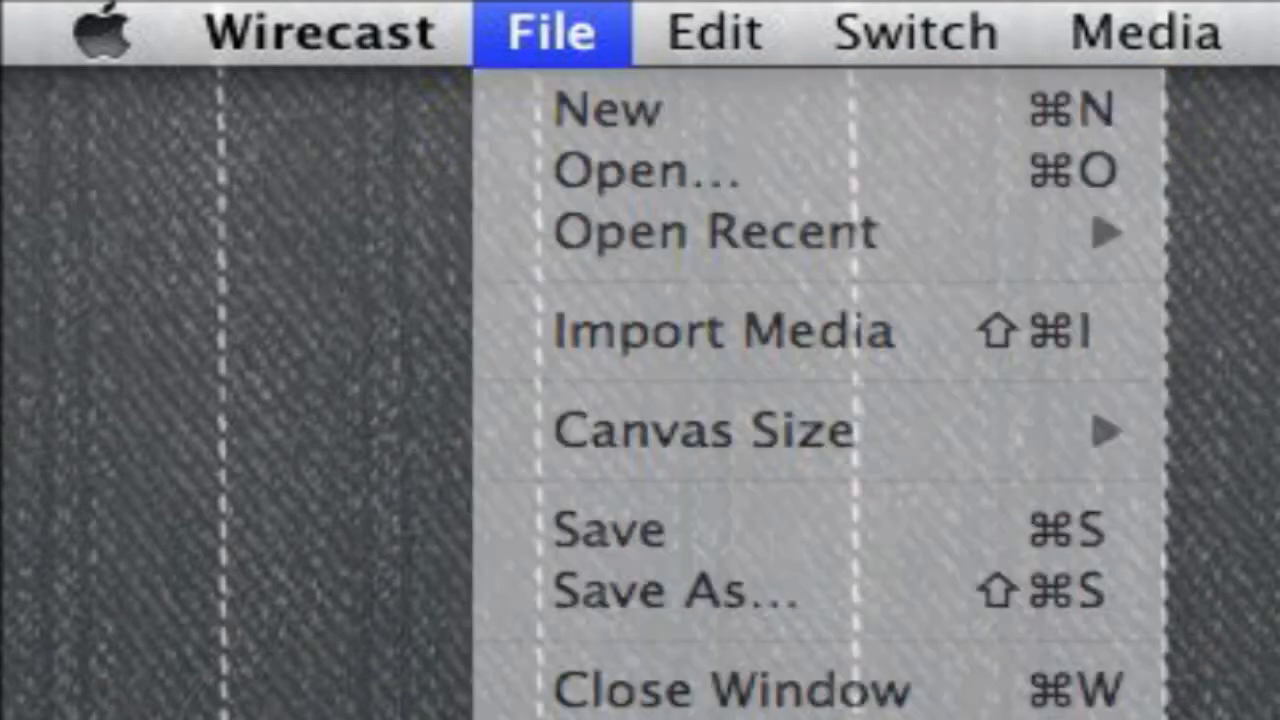
Bring the full desktop shot live and replace the Bars Swipe Transition preset with Smooth.
click(728, 588)
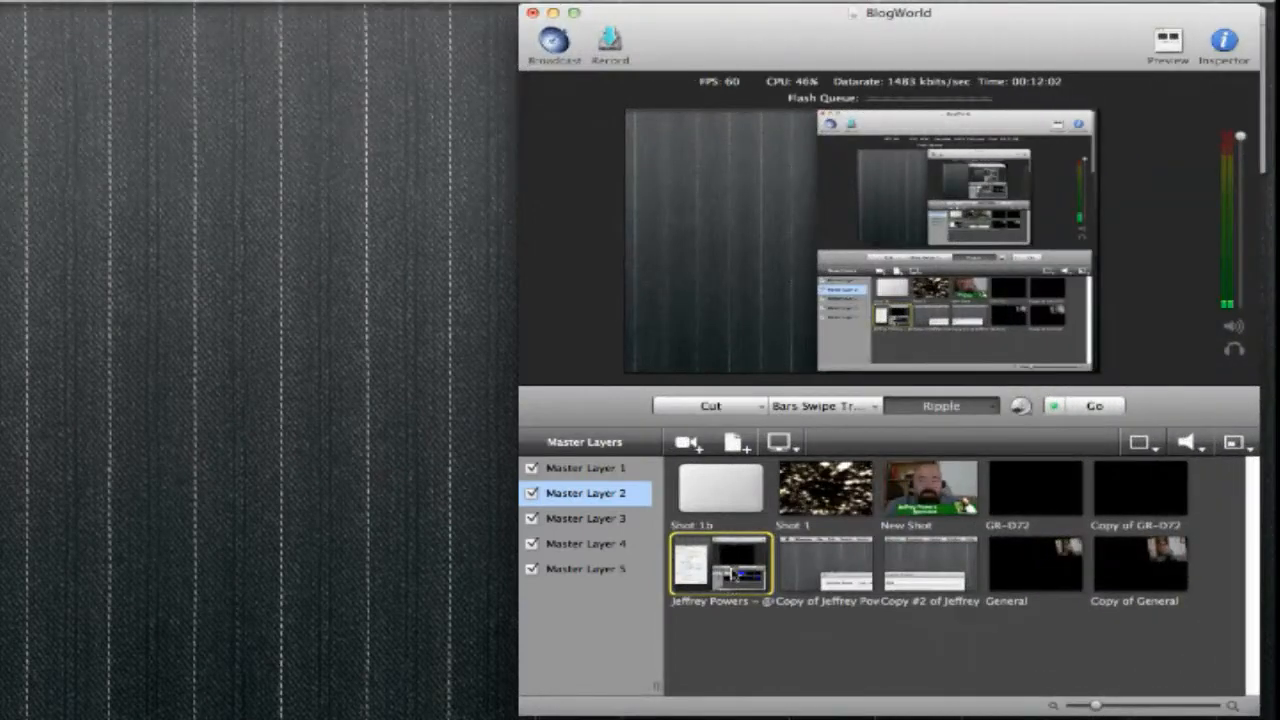
click(878, 406)
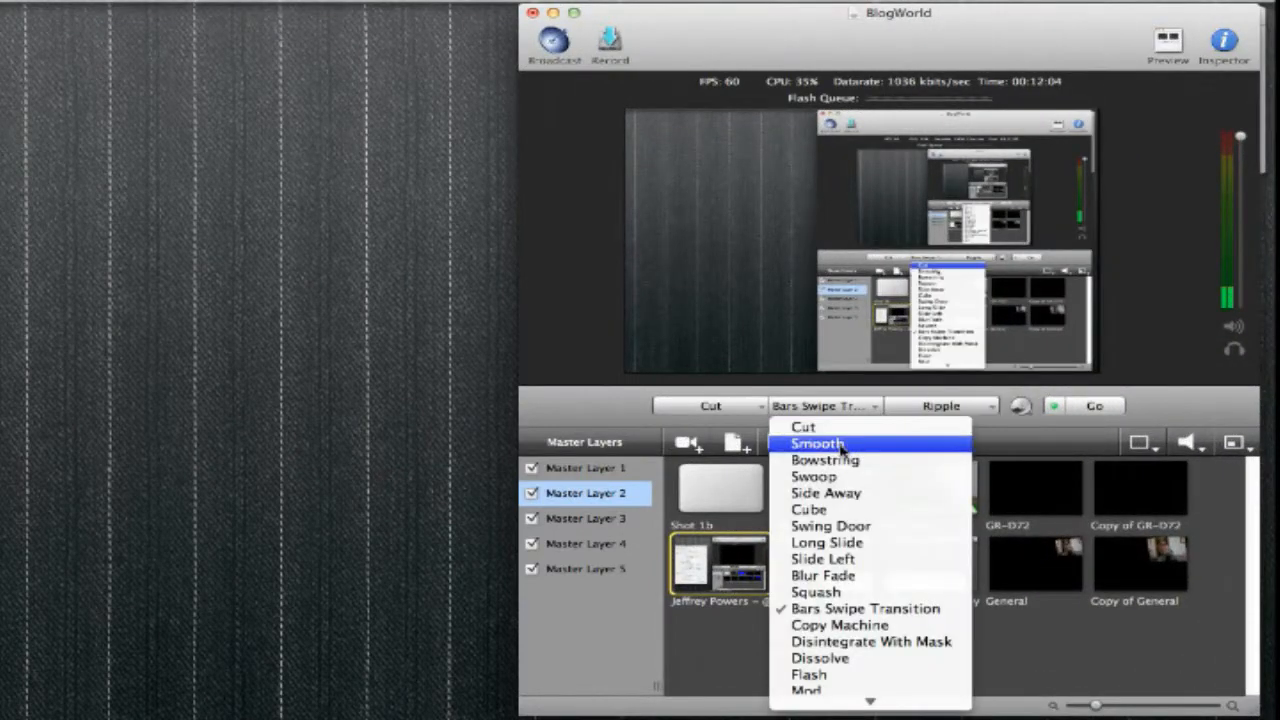
click(843, 445)
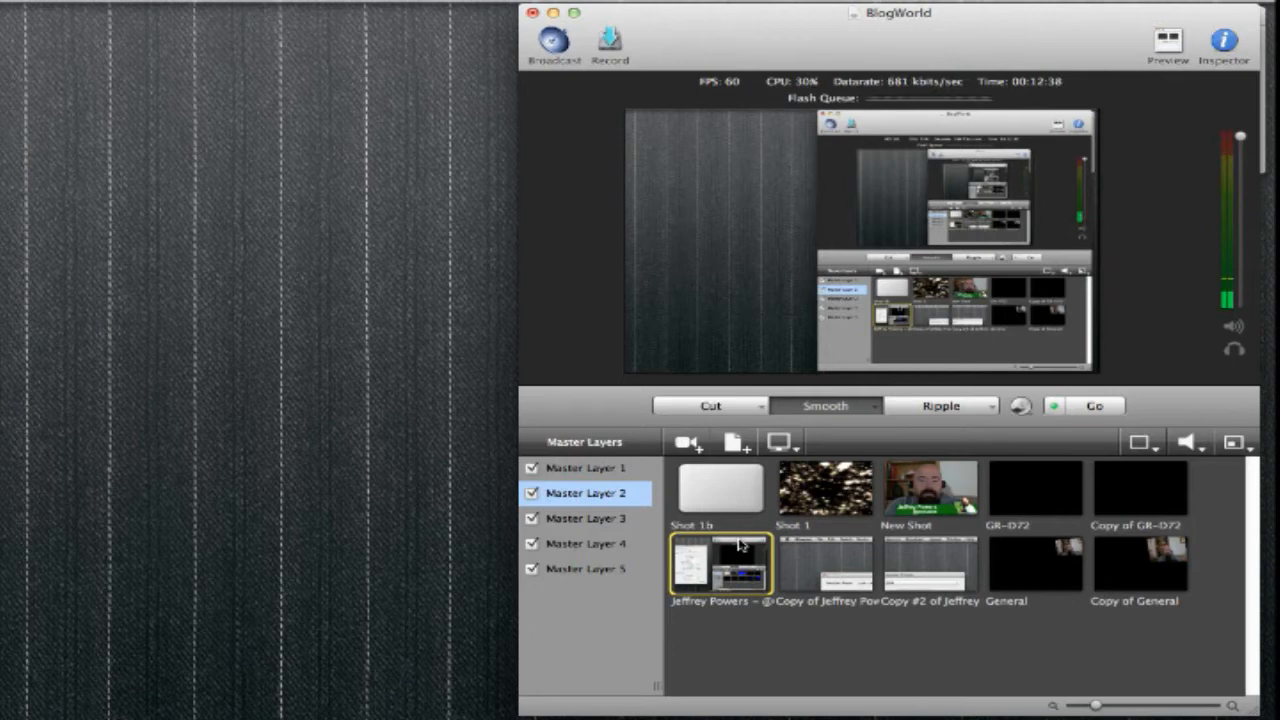
Examine the shots held on Master Layers 1 to 5, comparing the contents of each layer.
click(610, 520)
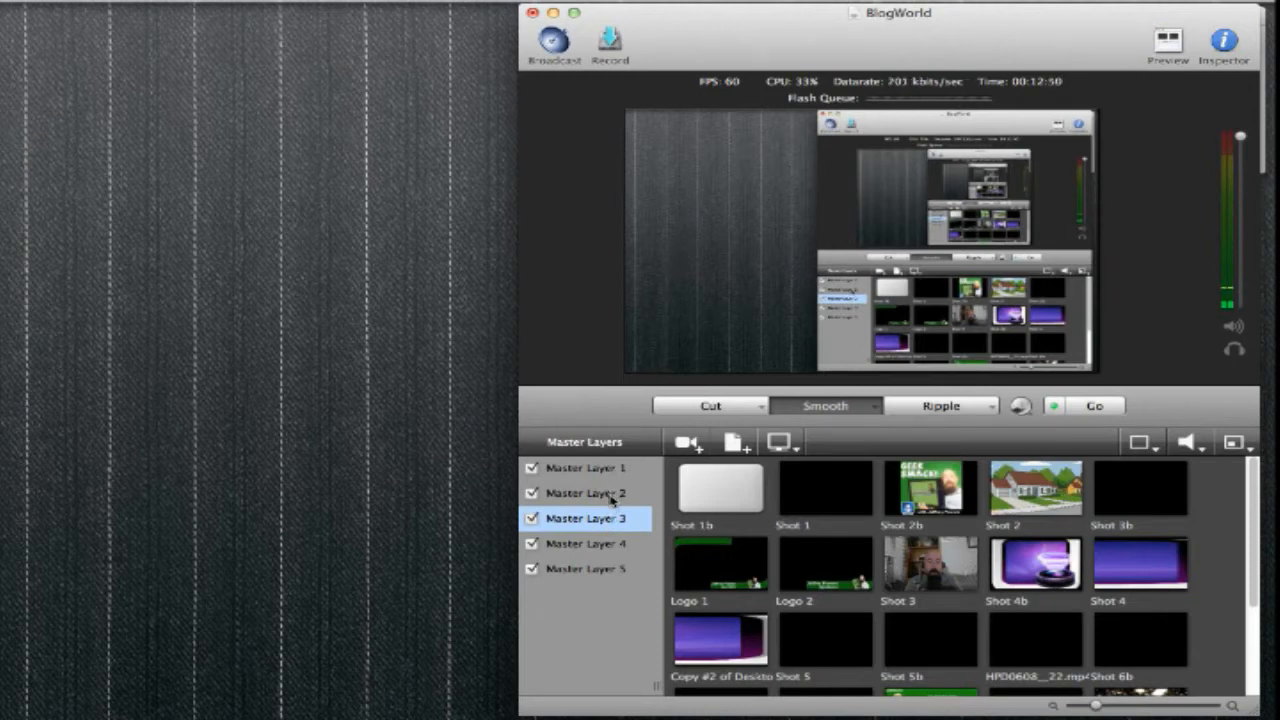
click(612, 495)
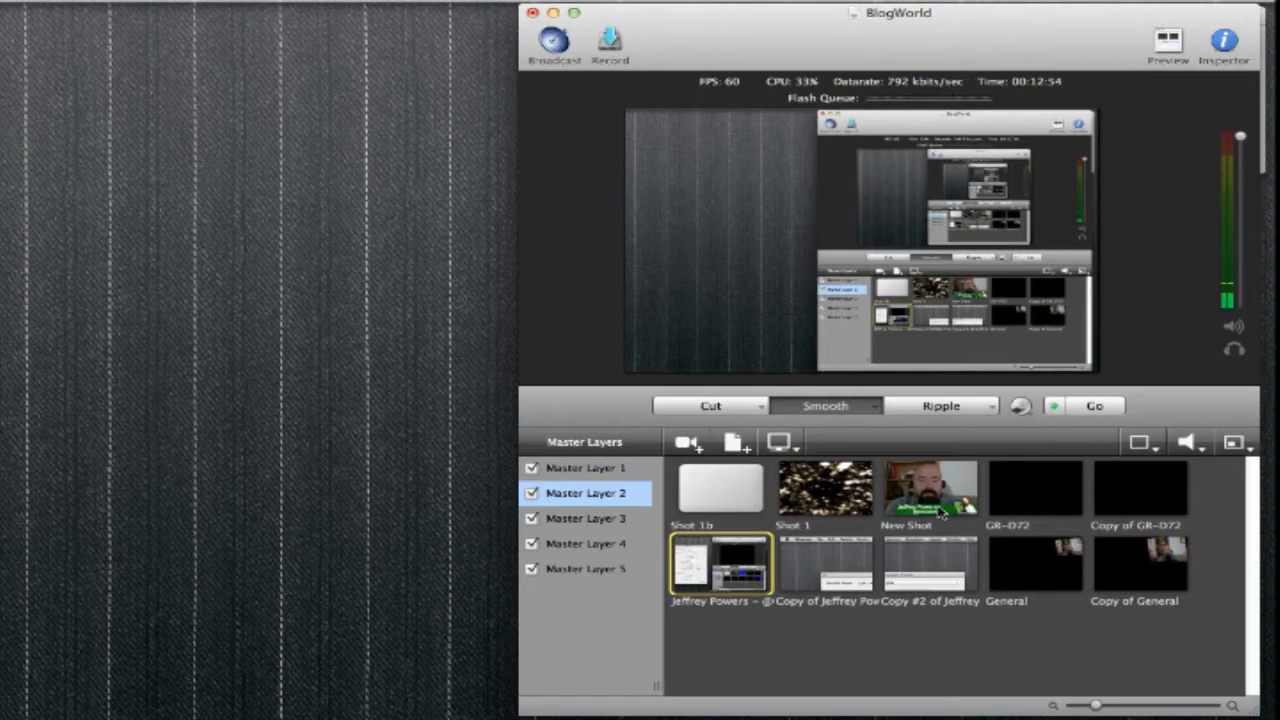
click(609, 519)
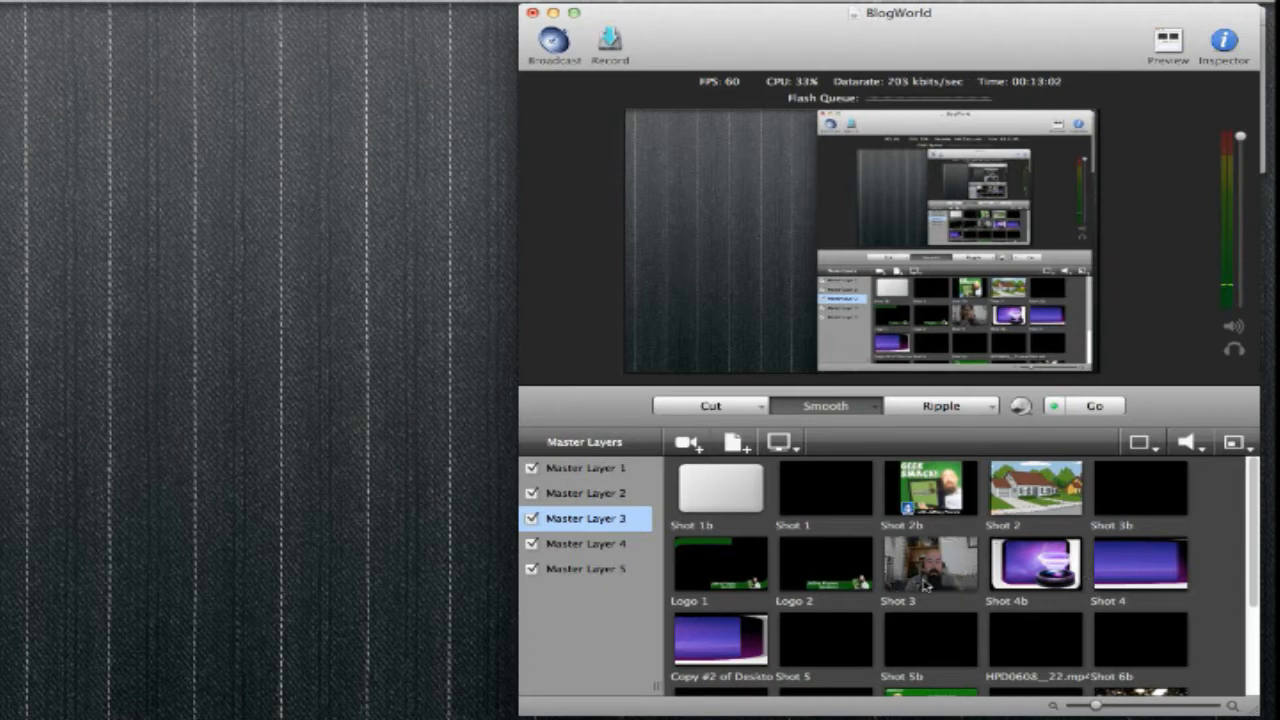
click(591, 545)
click(591, 569)
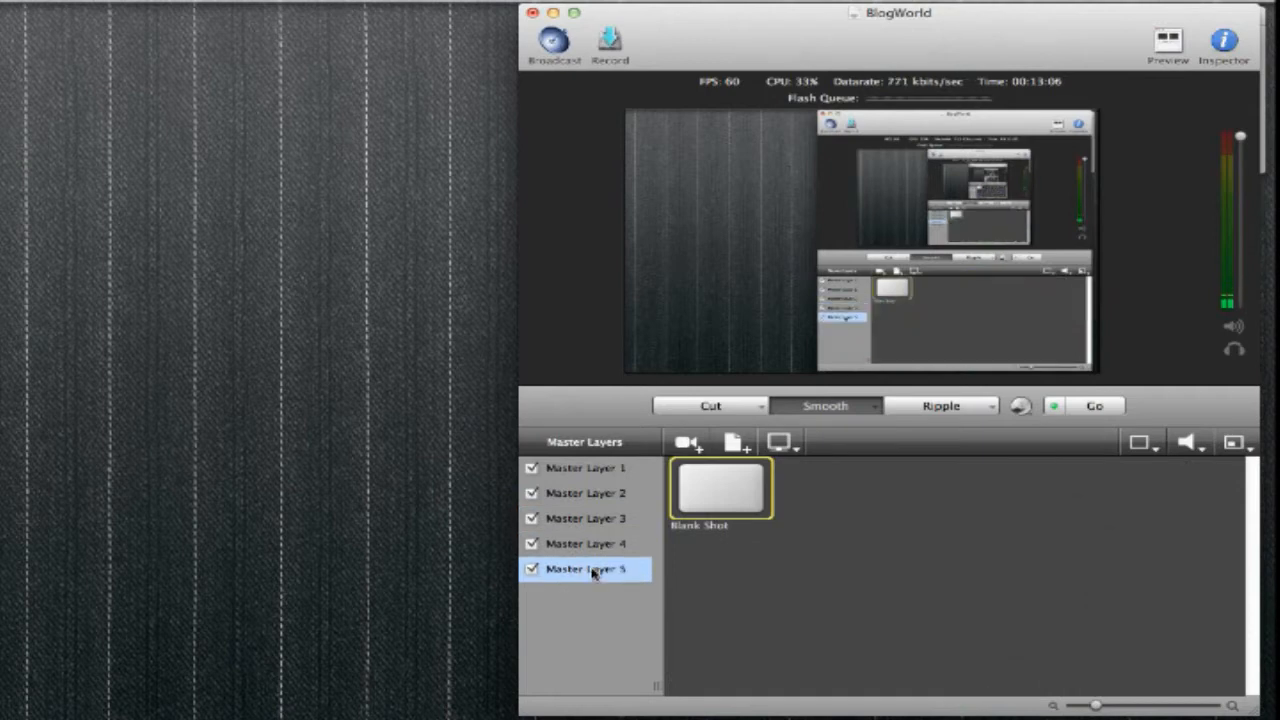
click(596, 493)
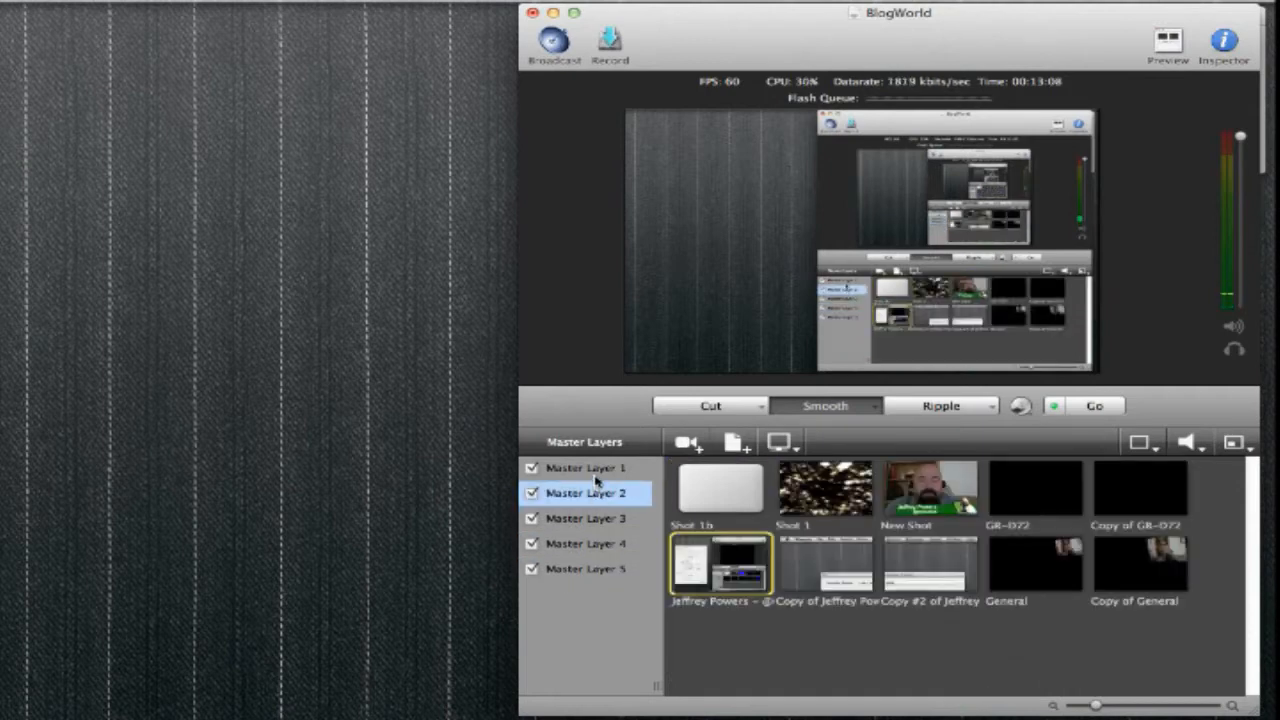
click(595, 475)
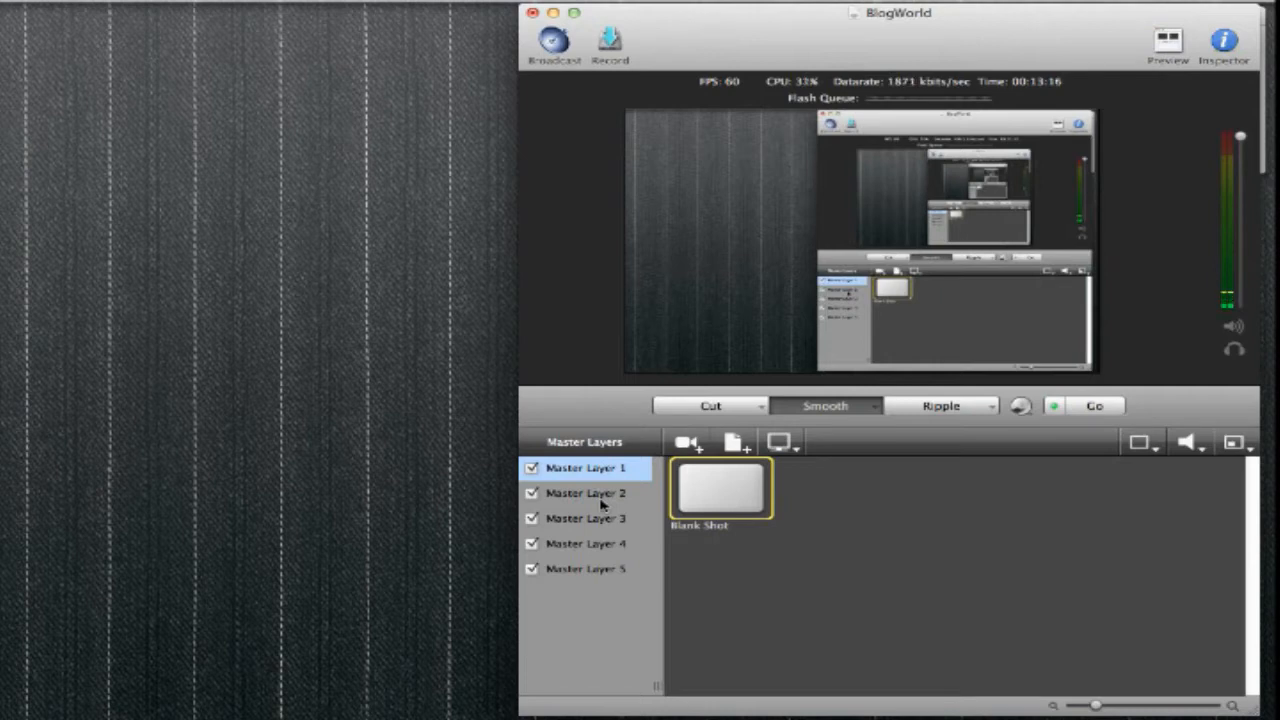
Select Shot 3 on Master Layer 3, and return to the shots of Master Layer 2.
click(563, 525)
click(930, 578)
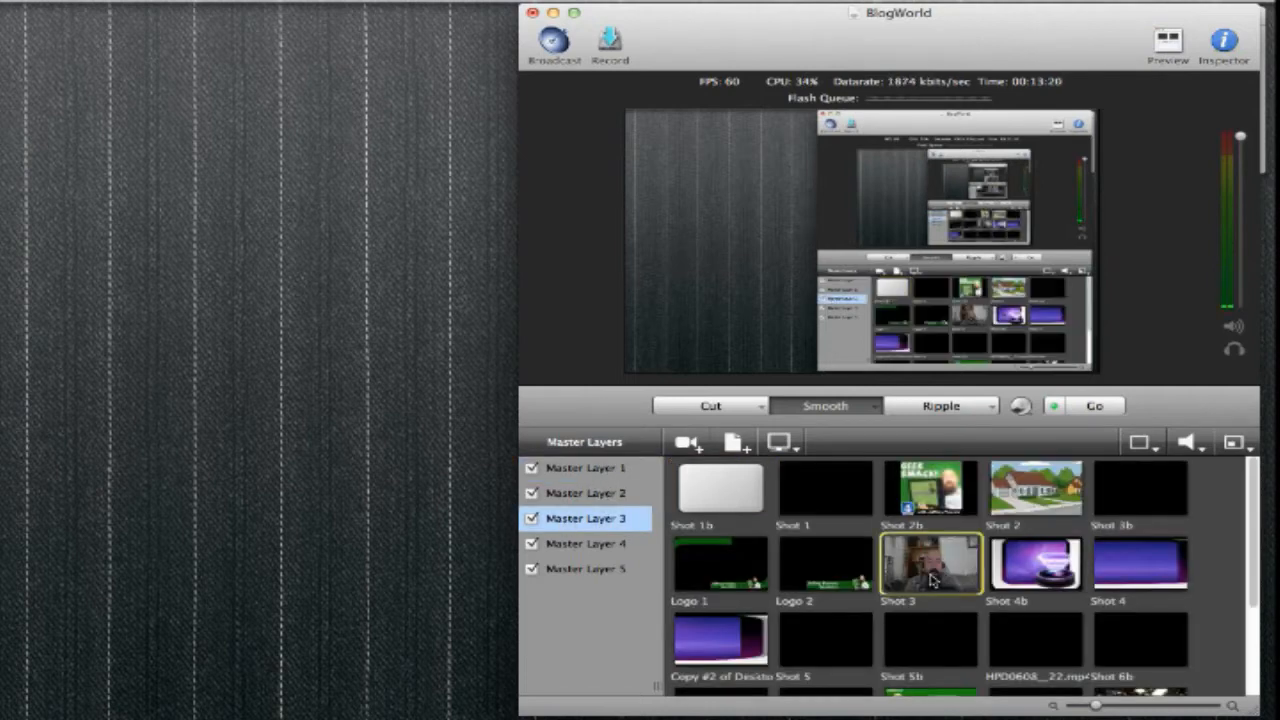
click(645, 495)
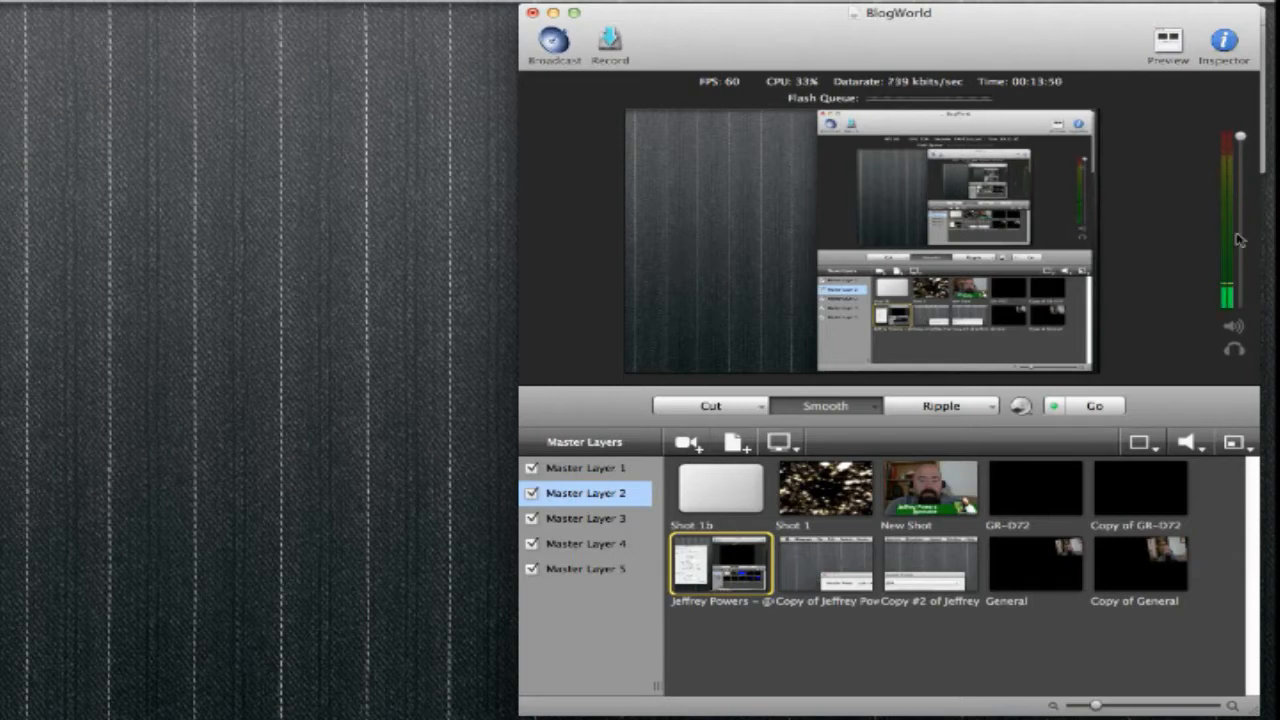
click(1235, 334)
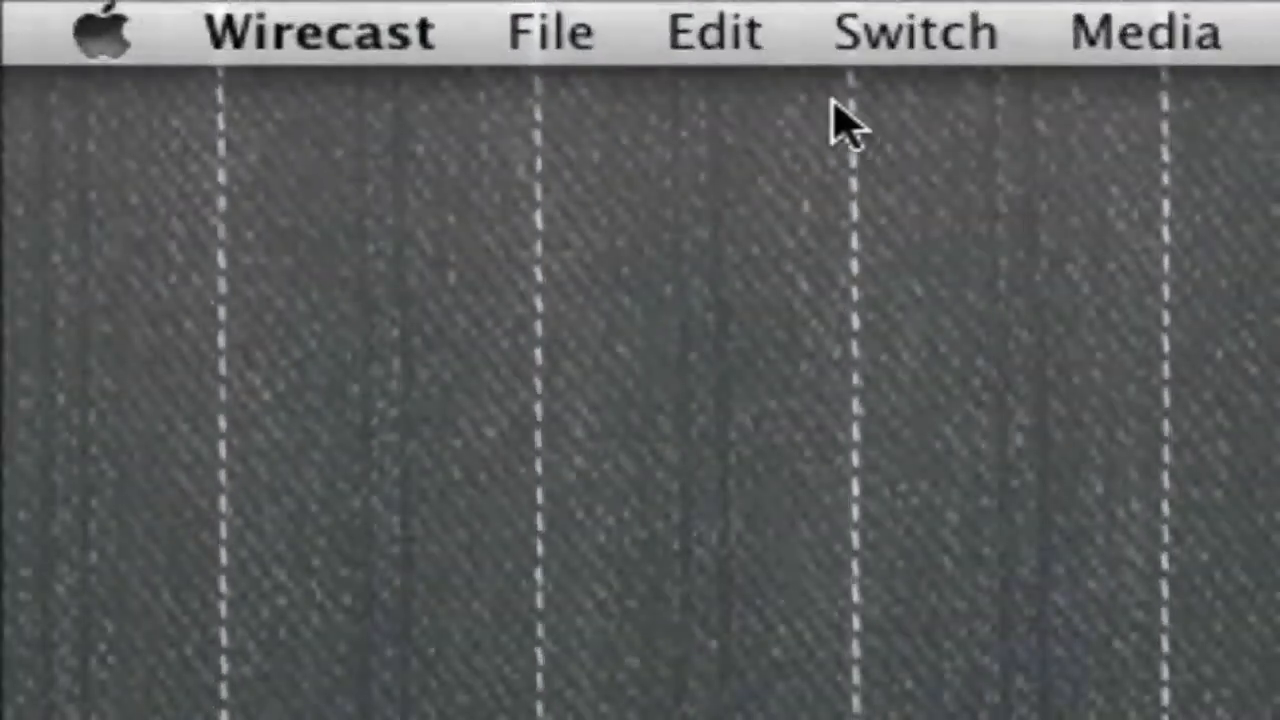
Review the file commands for opening documents, reopening recent ones, importing media and setting the canvas size.
click(582, 62)
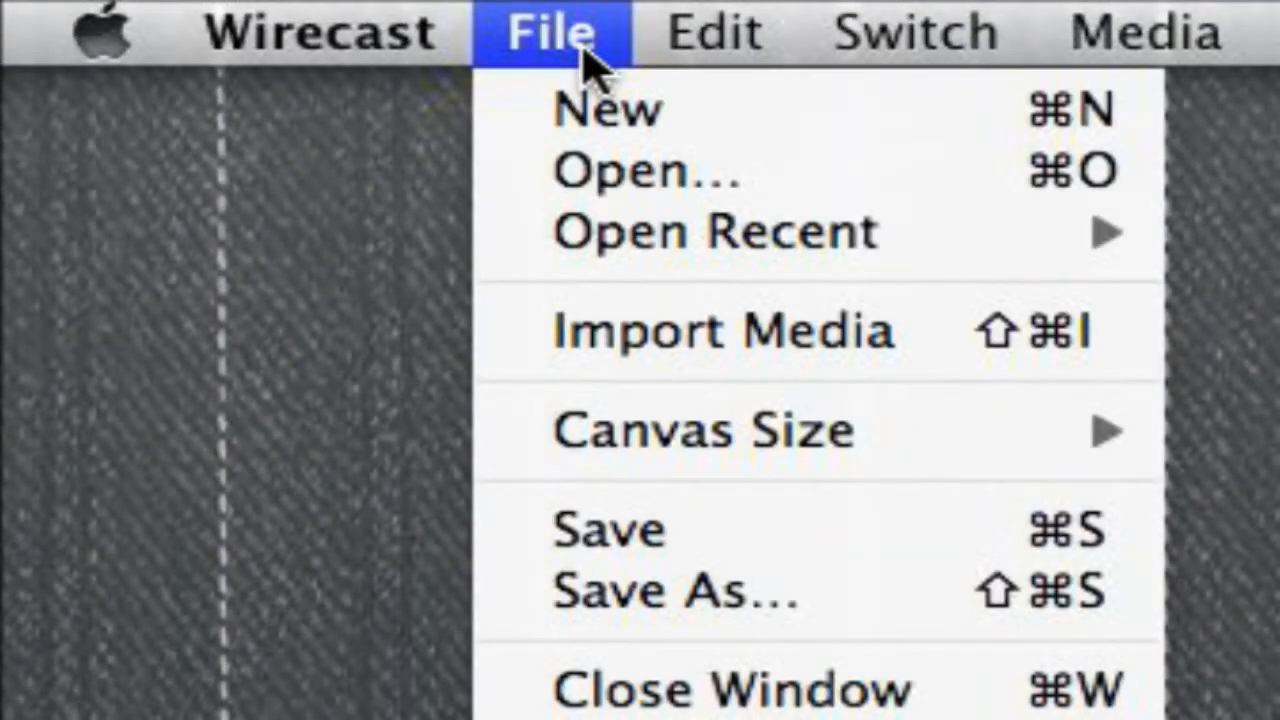
click(658, 185)
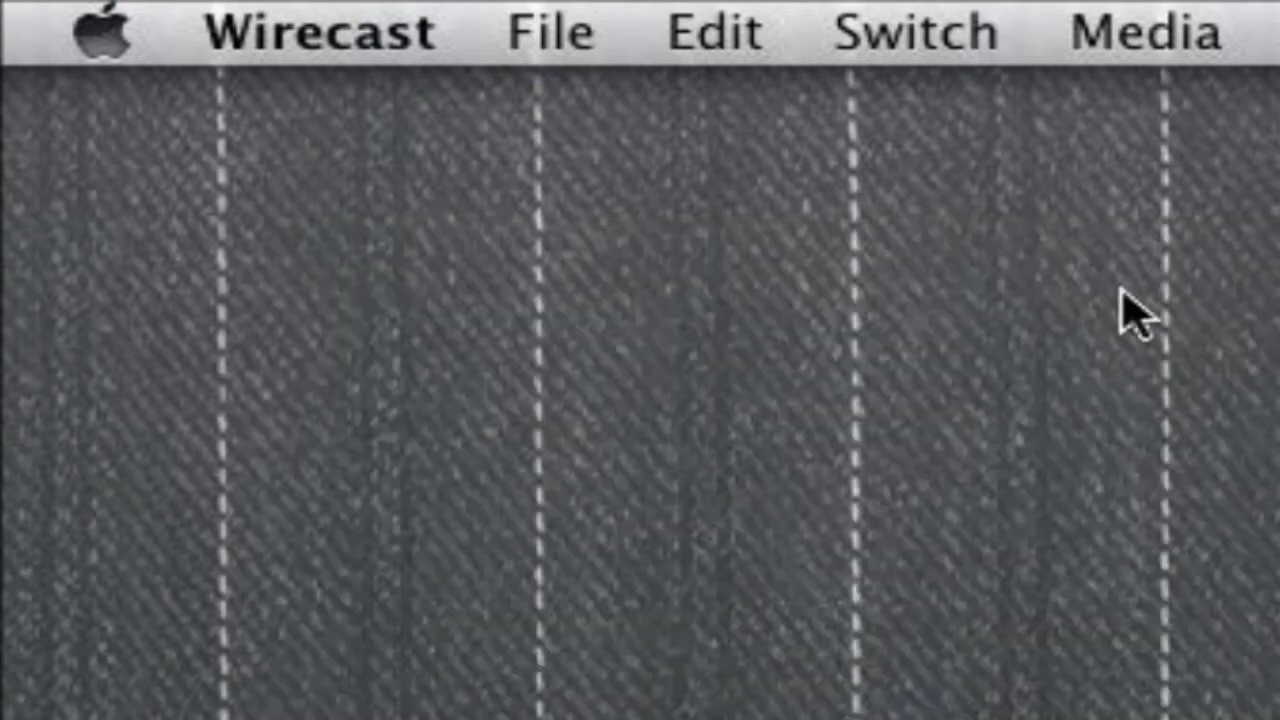
click(567, 58)
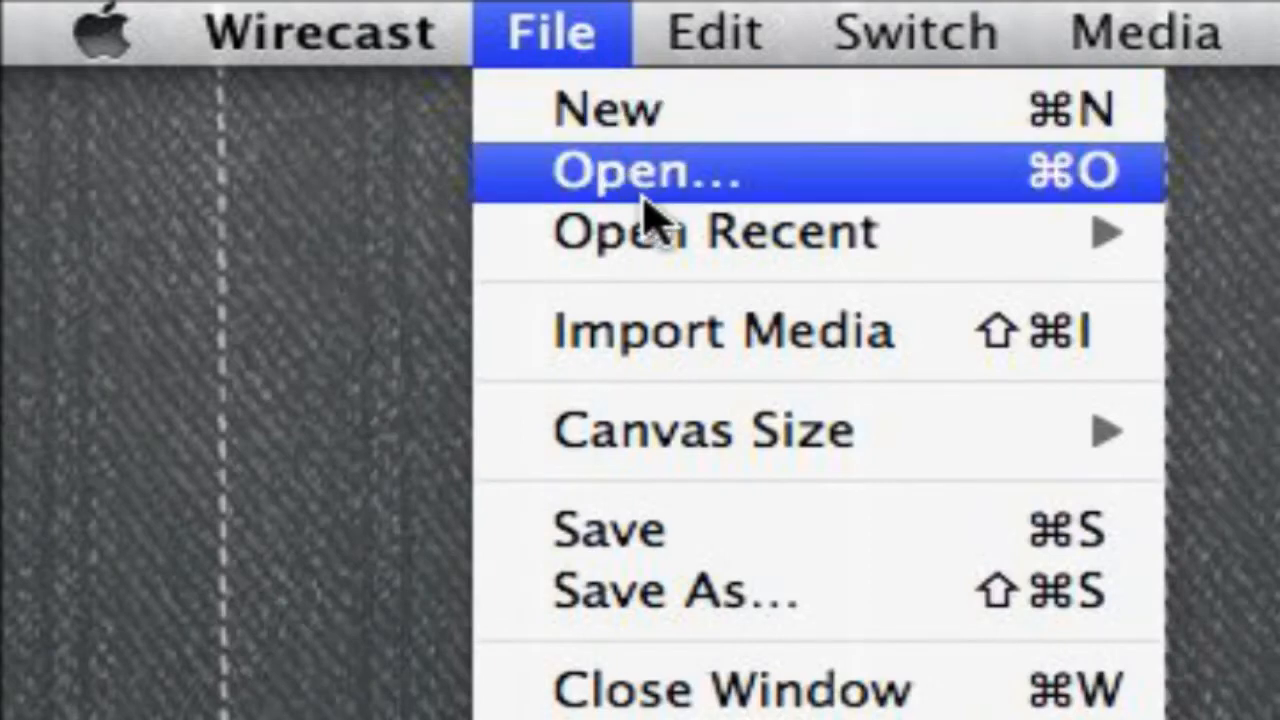
mouse_move(646, 258)
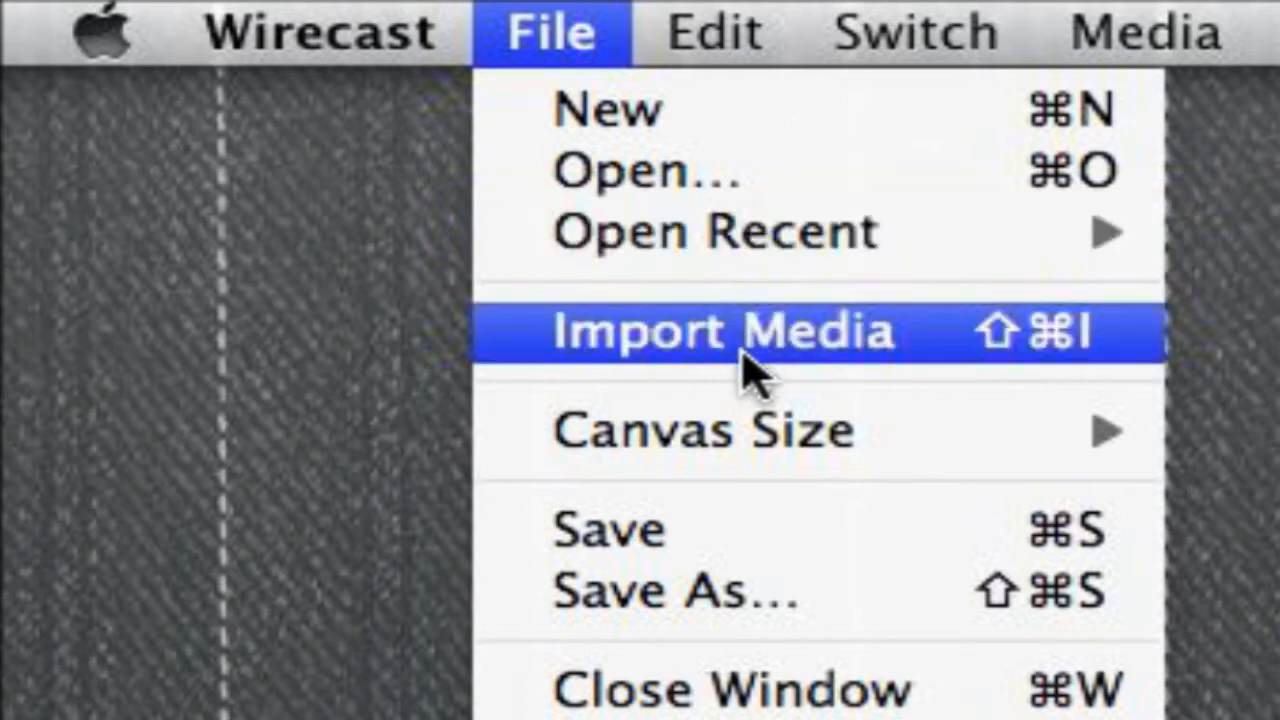
mouse_move(752, 428)
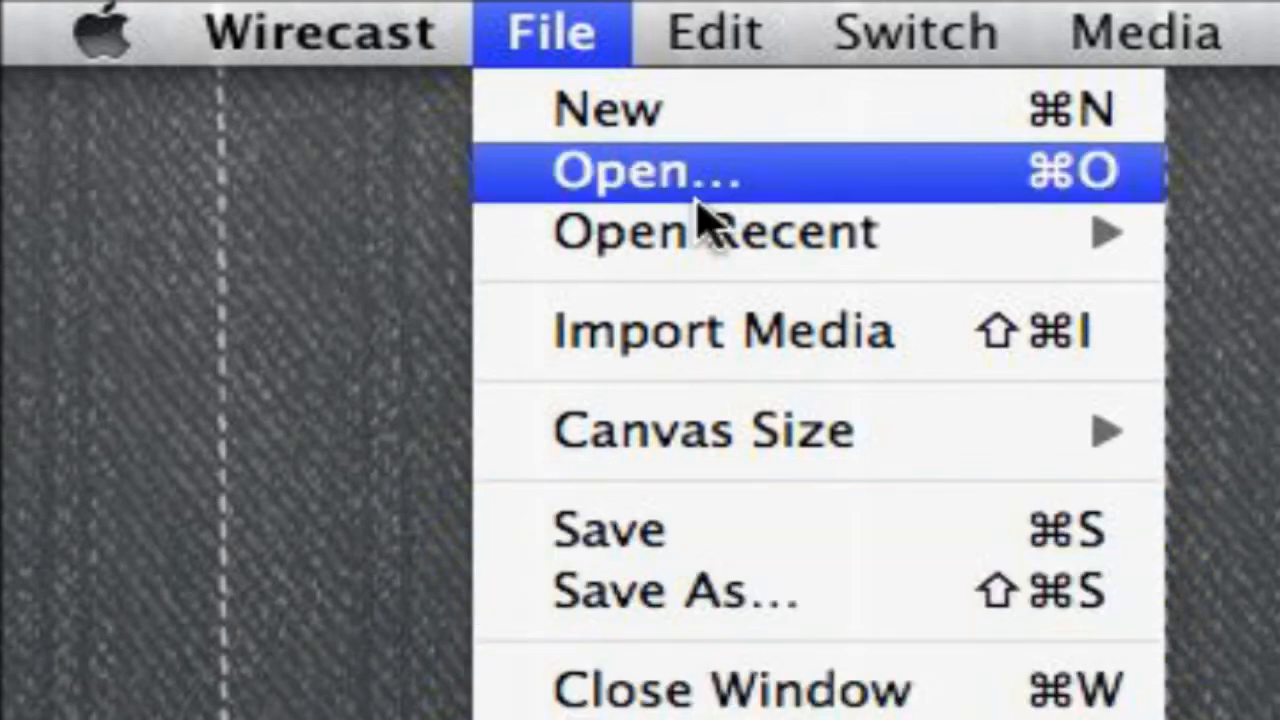
Review the shot editing commands, including Edit Shot, Rename Shot and Duplicate Shot.
mouse_move(702, 48)
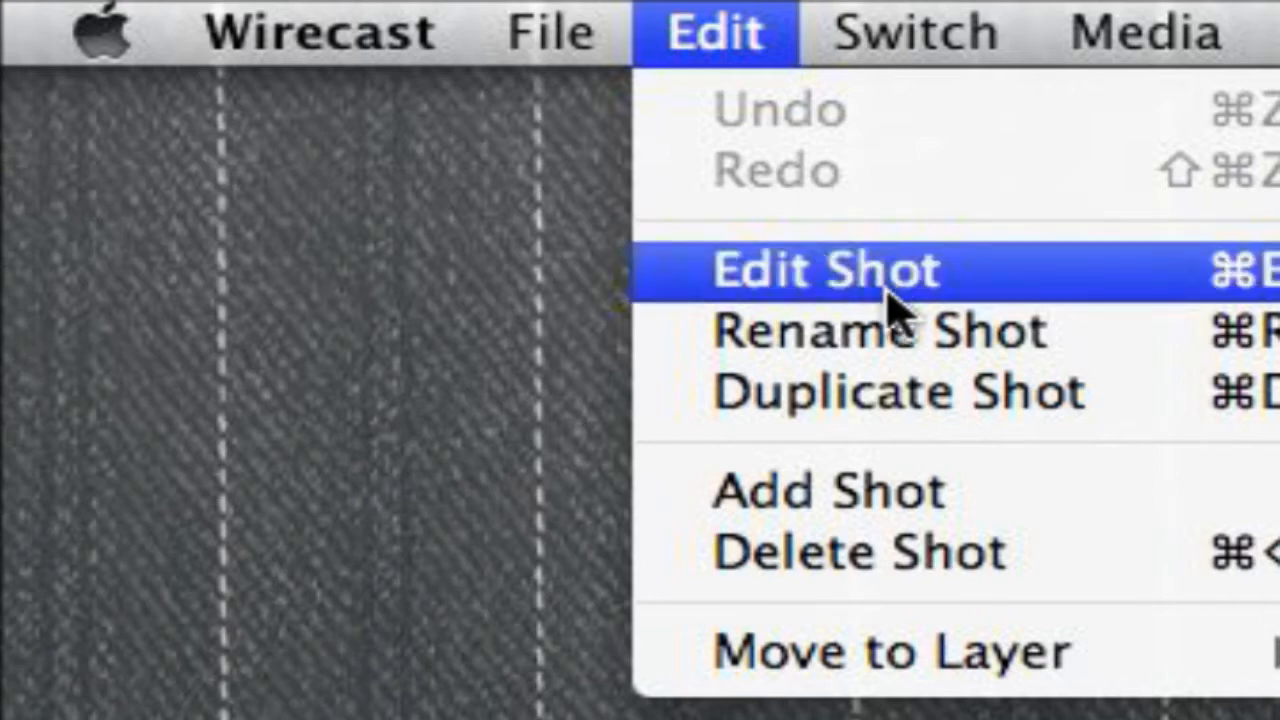
key(Escape)
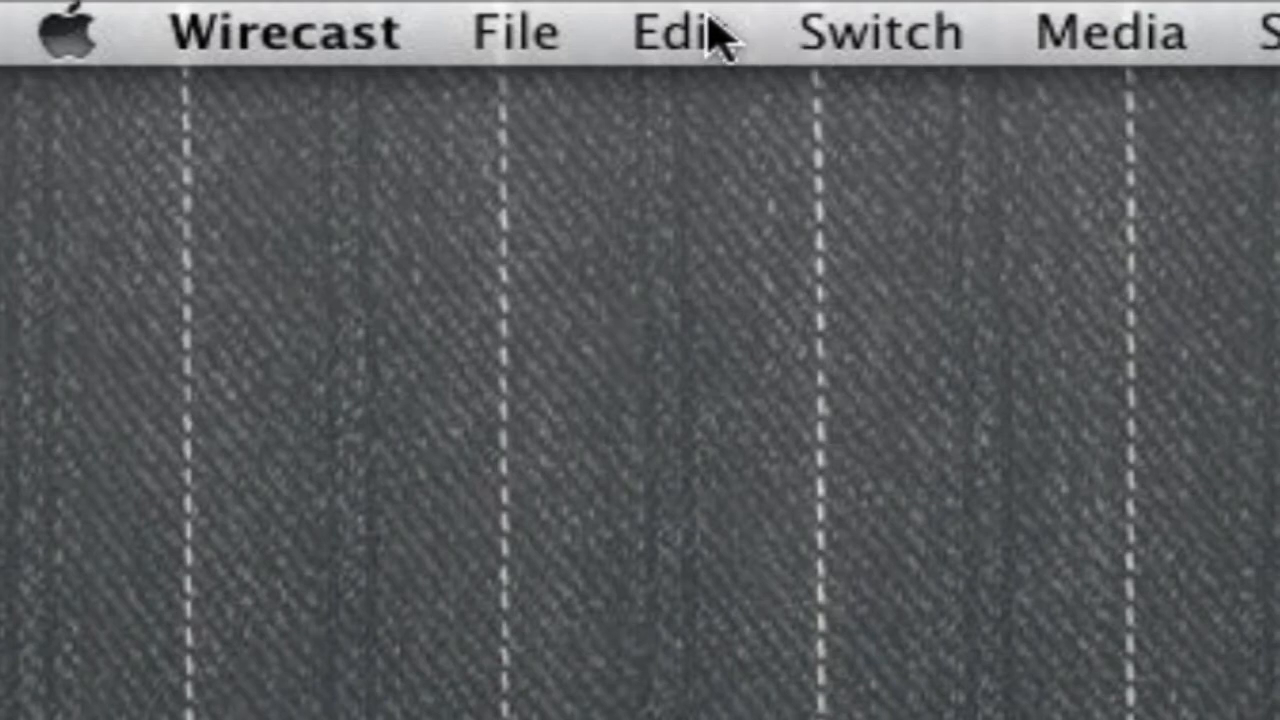
click(714, 34)
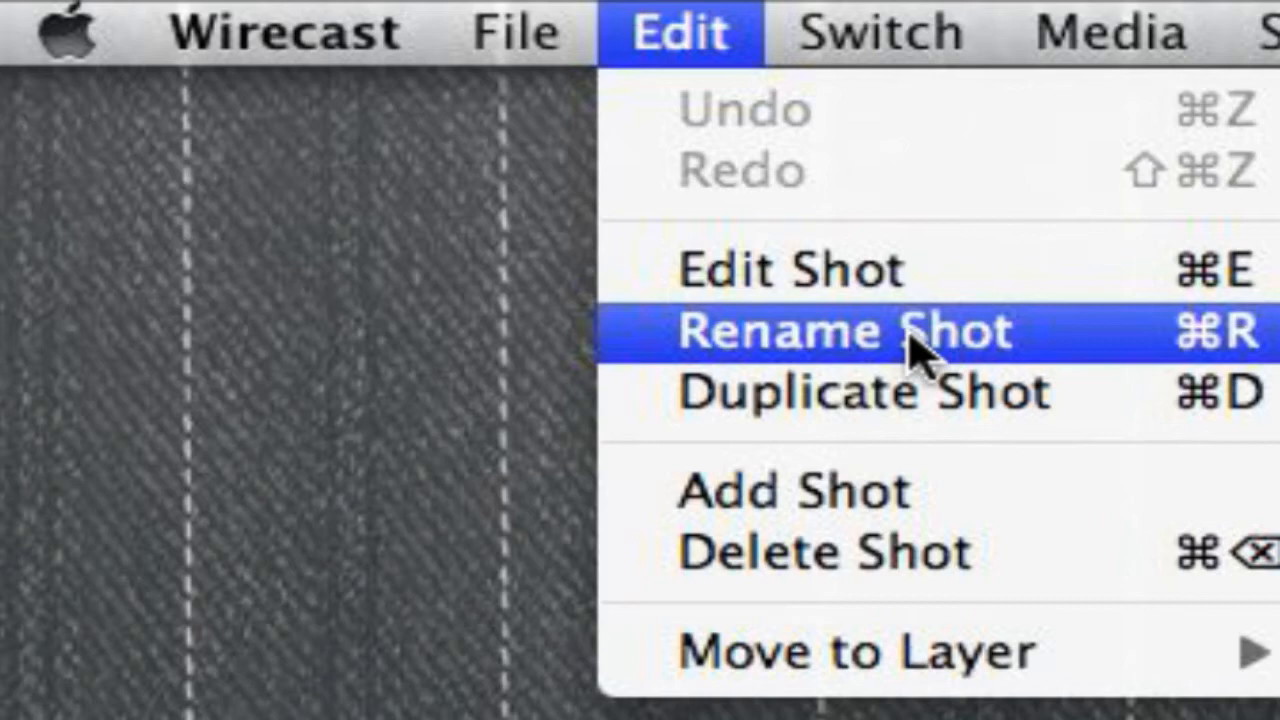
click(910, 334)
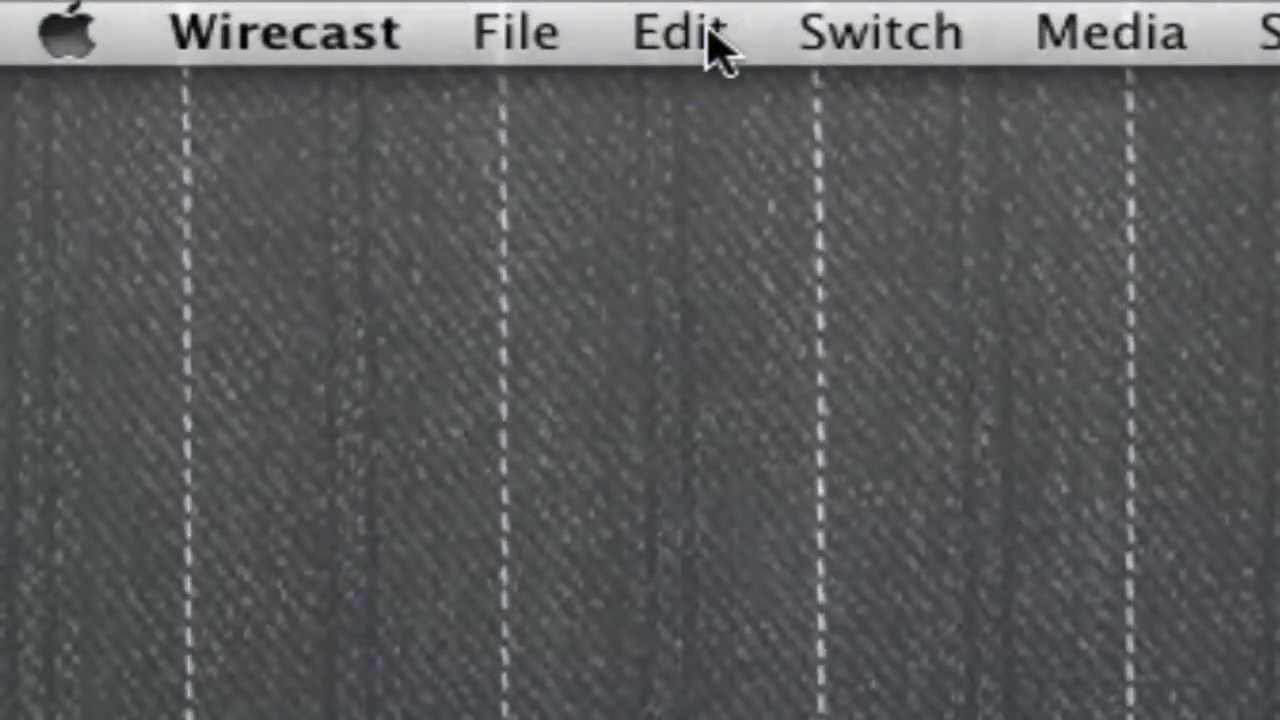
Review the transition switching commands and turn AutoLive off.
click(580, 33)
click(905, 42)
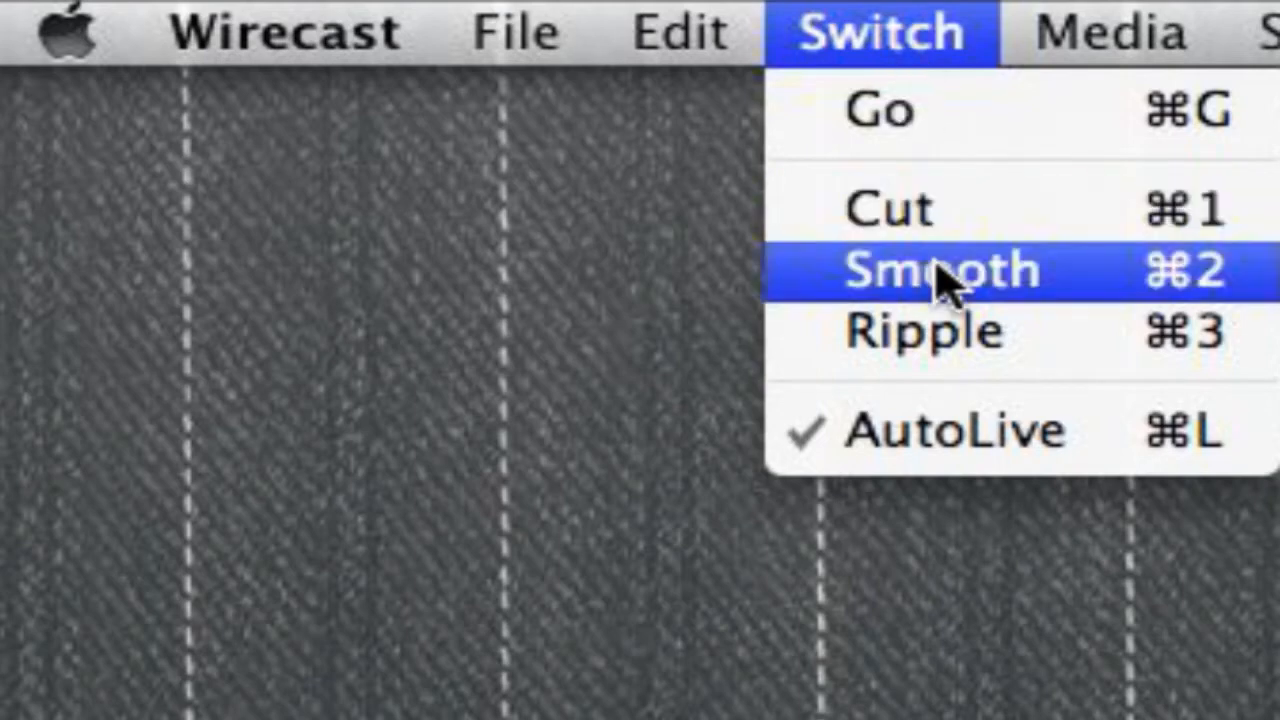
click(1012, 452)
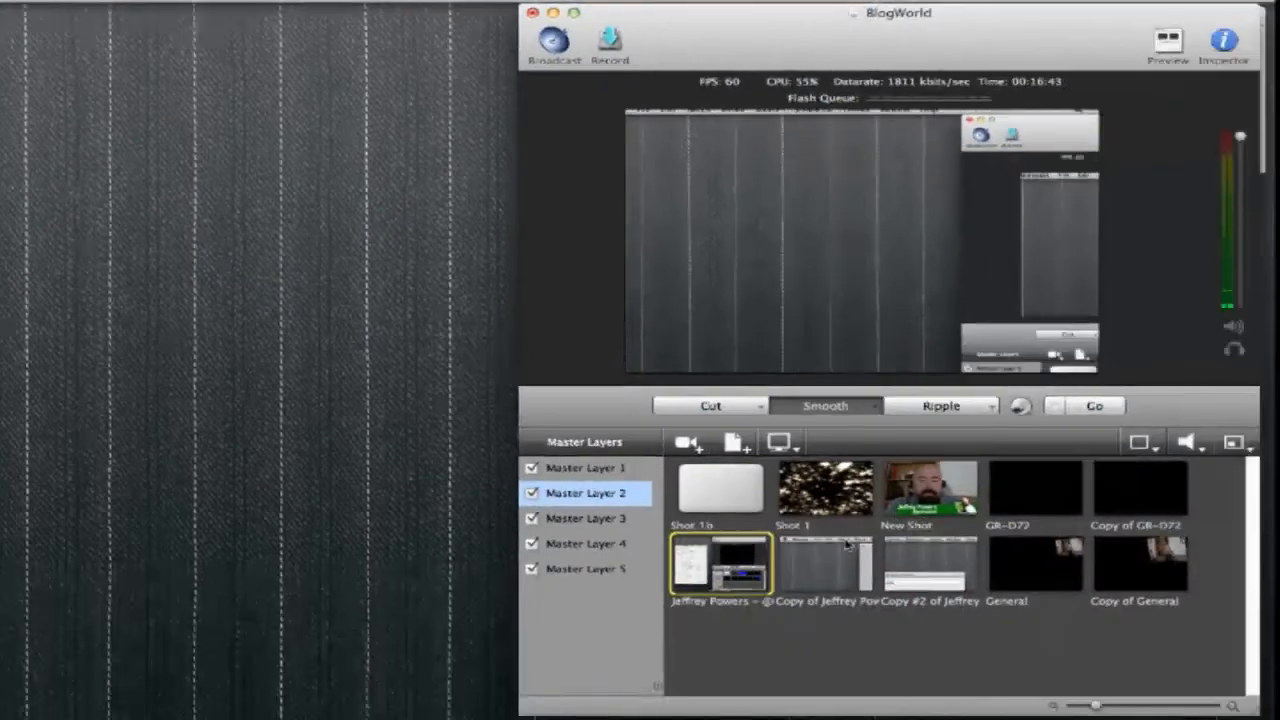
Switch to the close-up shot of the desktop's menu bar and turn AutoLive back on.
click(833, 556)
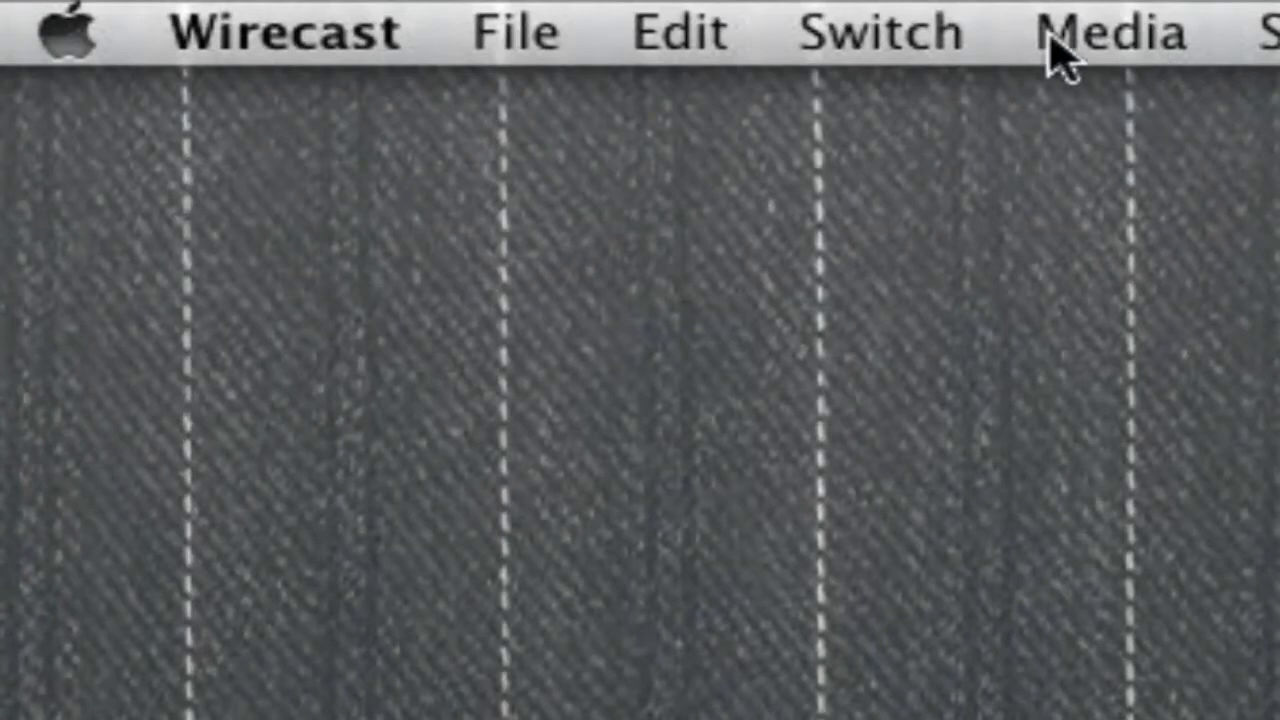
click(948, 40)
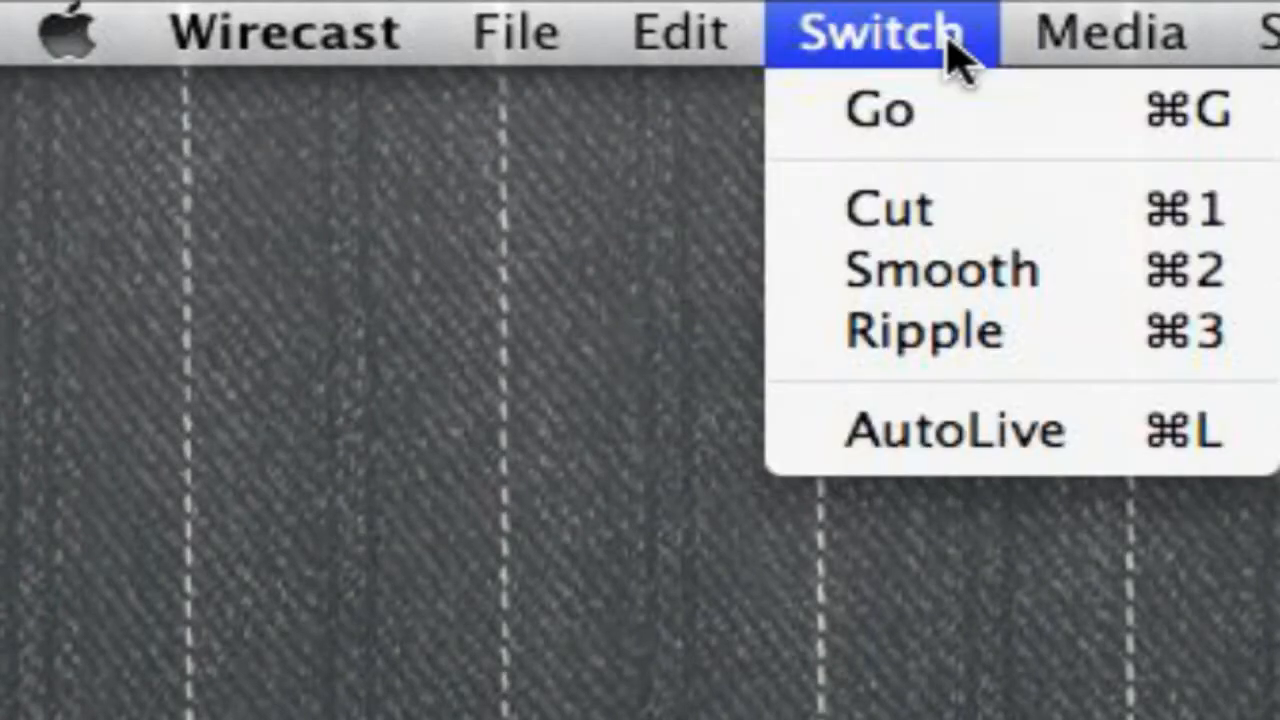
click(988, 432)
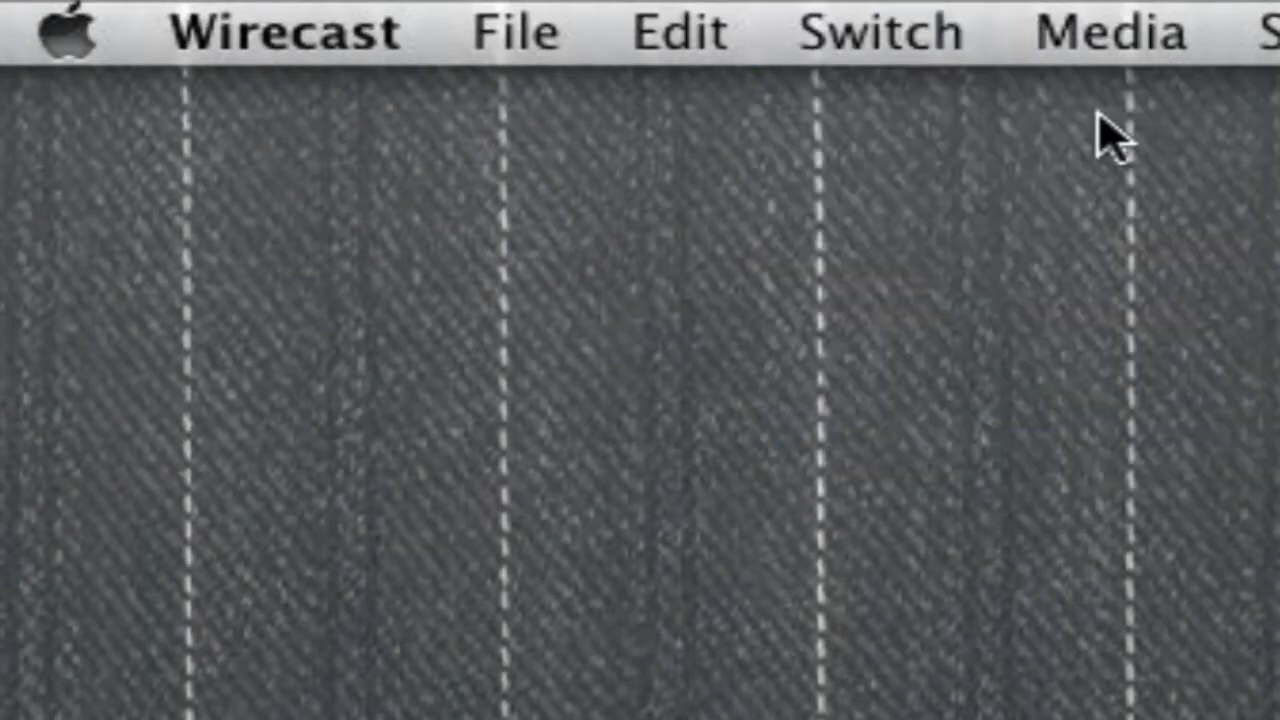
click(1146, 32)
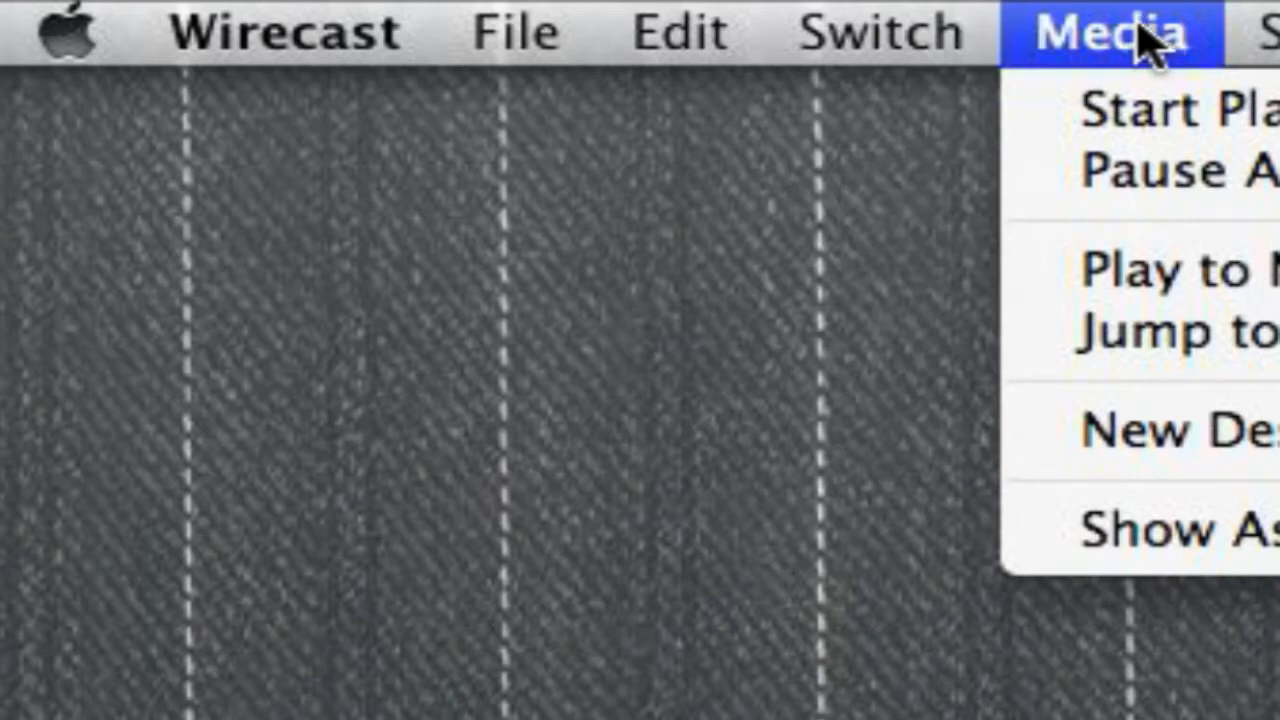
click(1144, 34)
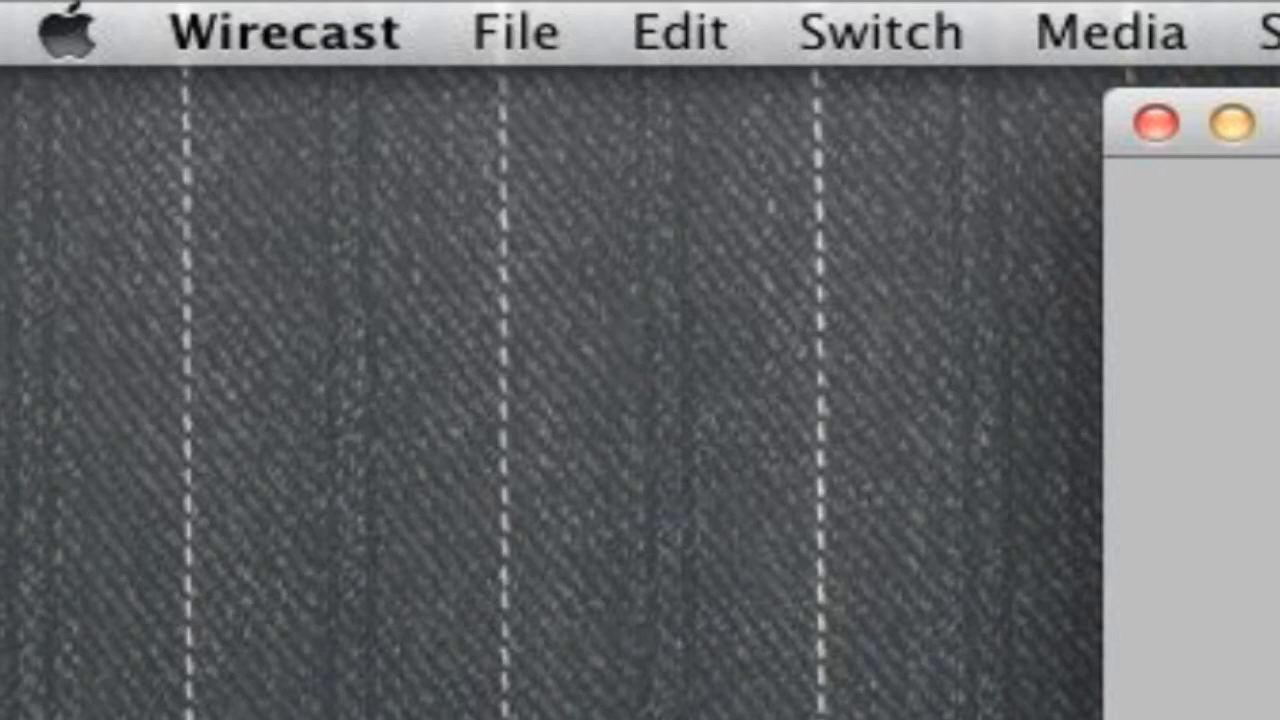
click(1156, 126)
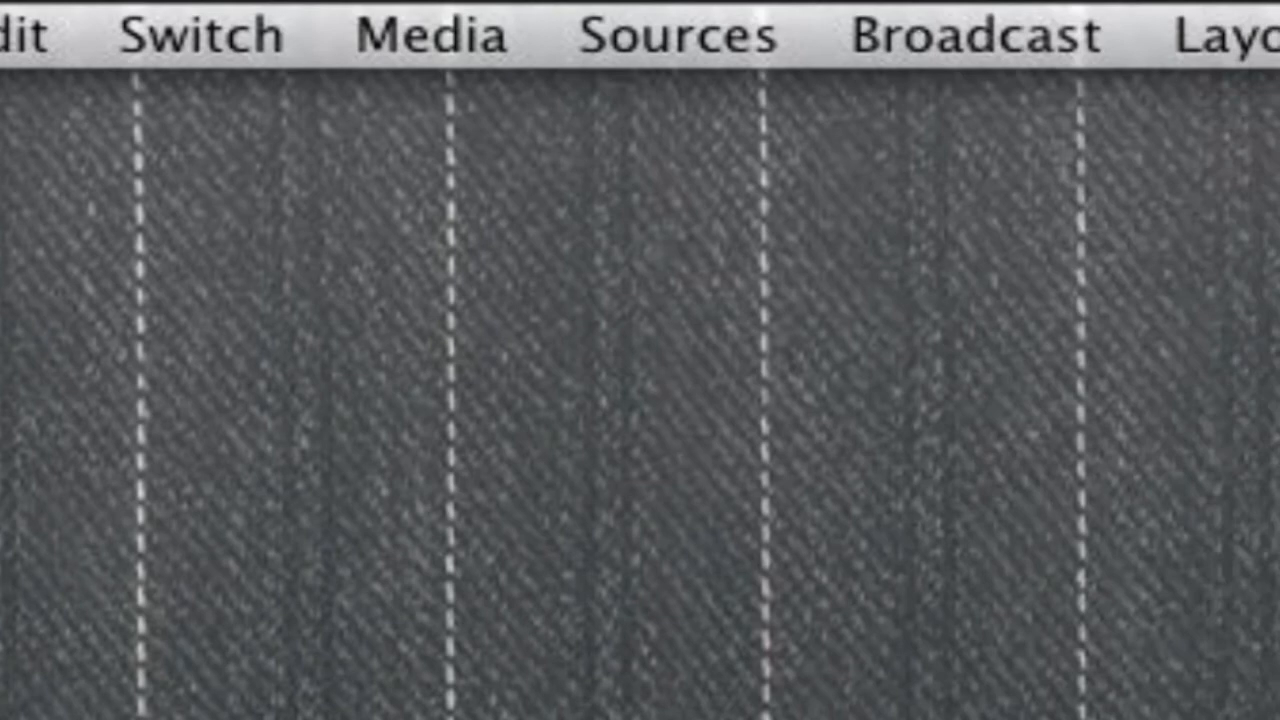
Review the movie playback and Desktop Presenter commands, and show the Asset Manager.
click(466, 40)
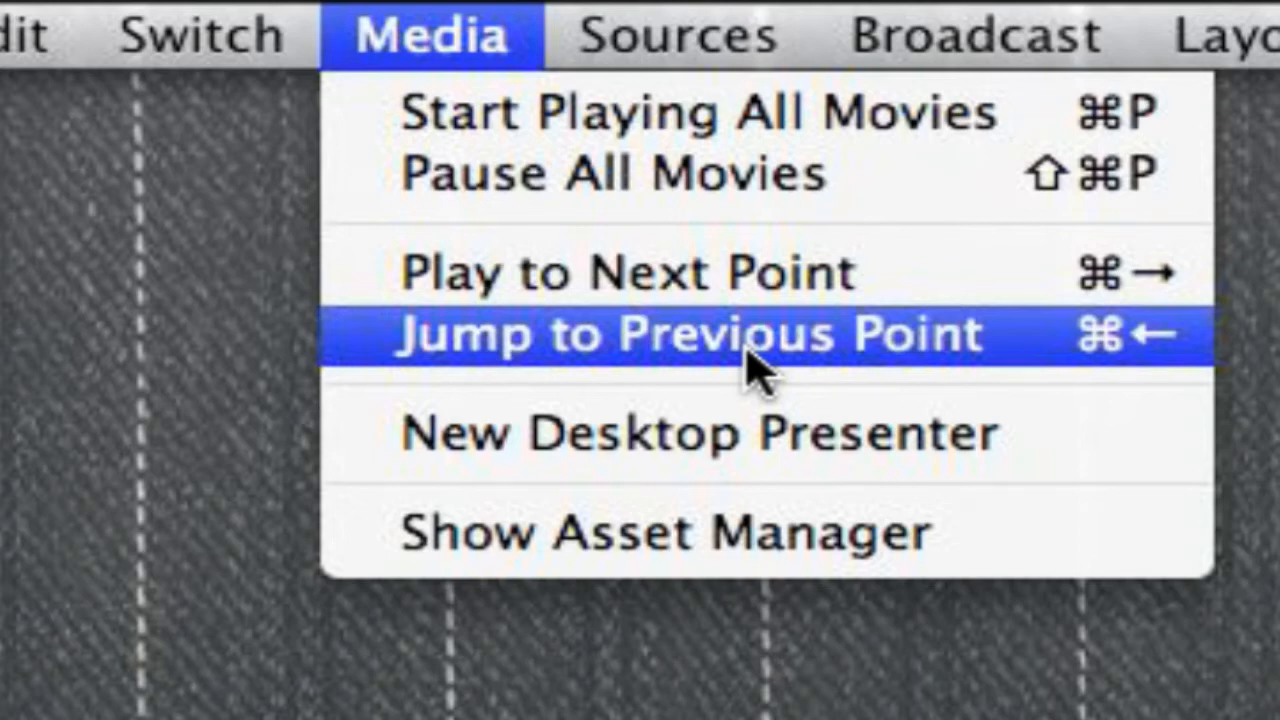
click(795, 553)
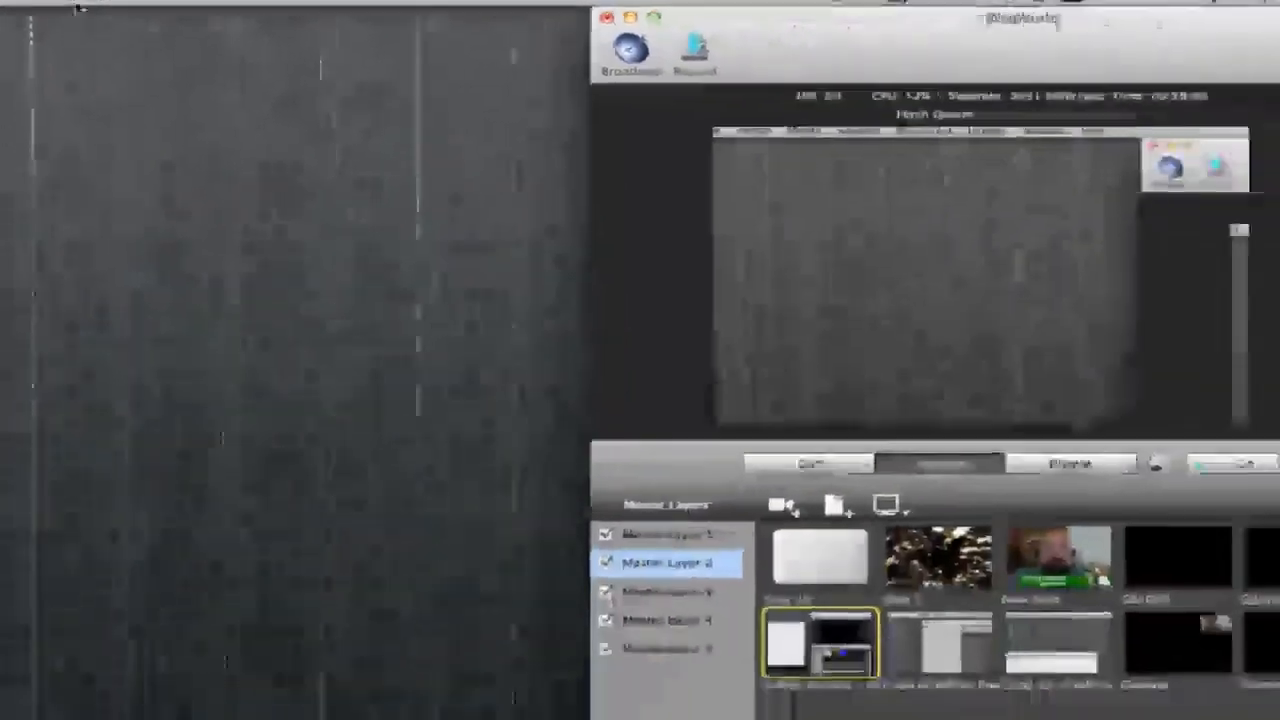
In the Asset Manager, examine the assignment options for the missing Logitech Camera media, cancel without reassigning it, and revisit the media commands.
click(84, 6)
click(140, 162)
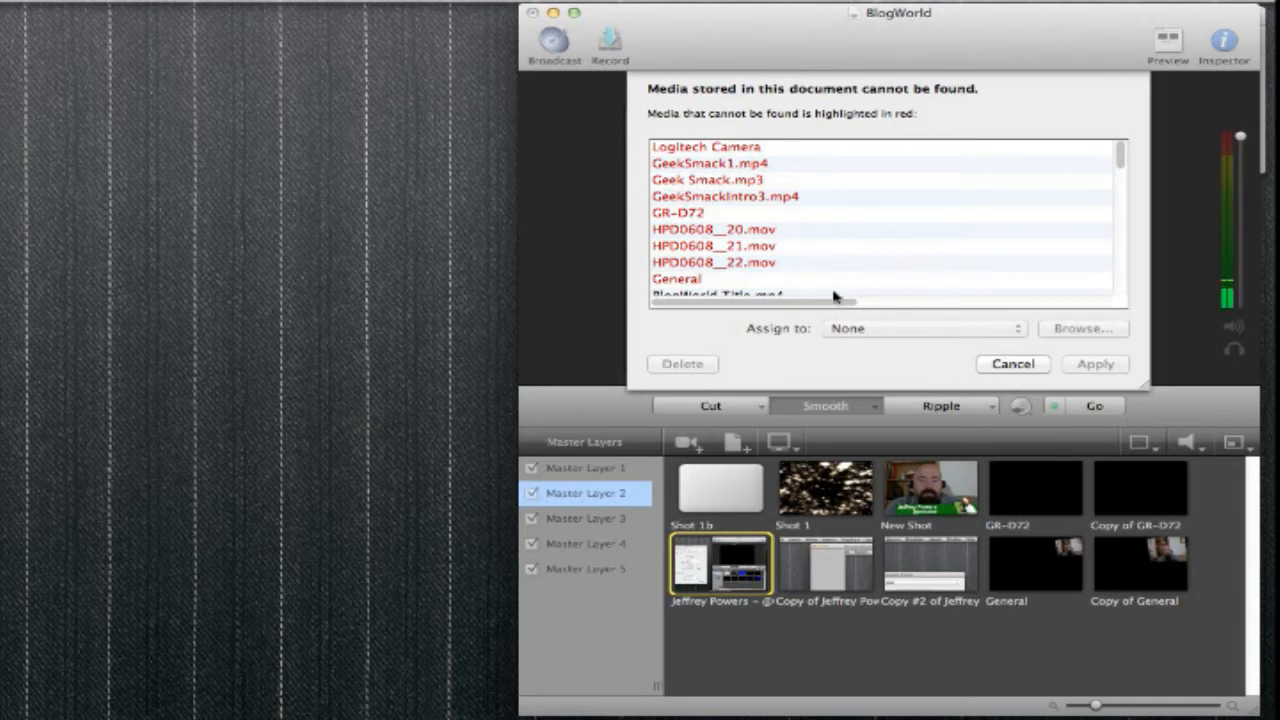
click(718, 150)
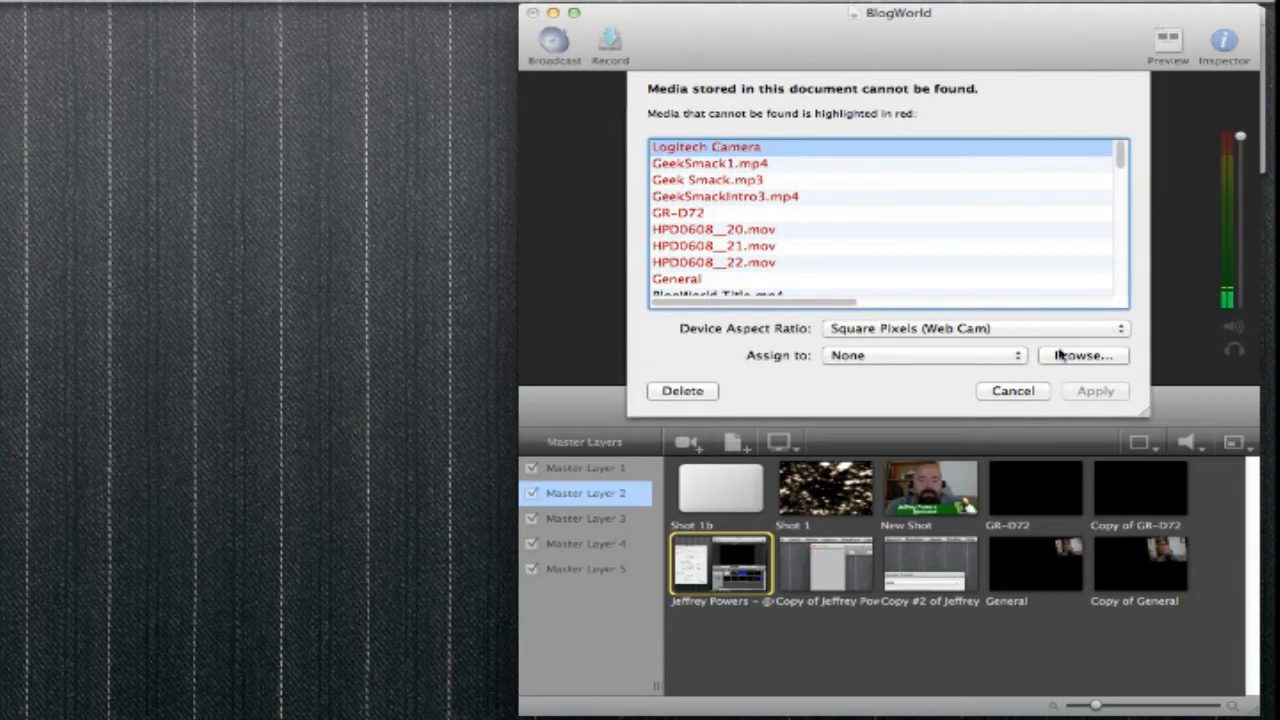
click(1015, 358)
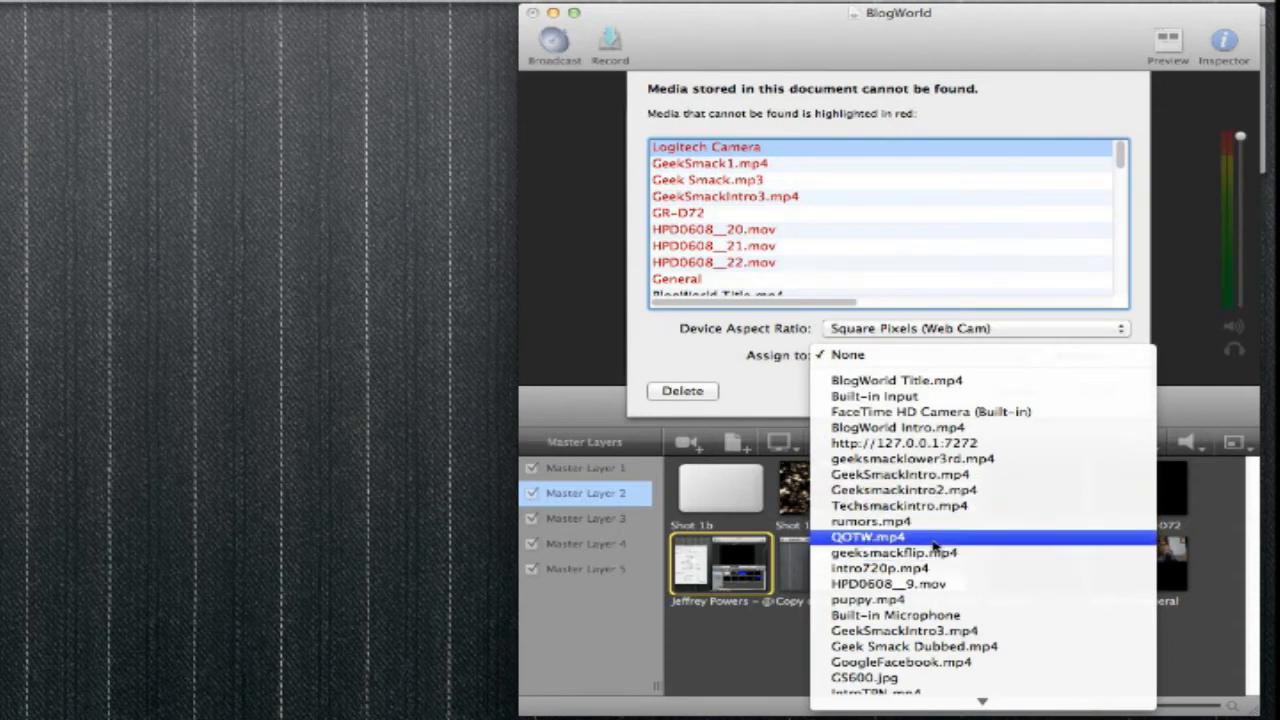
click(762, 391)
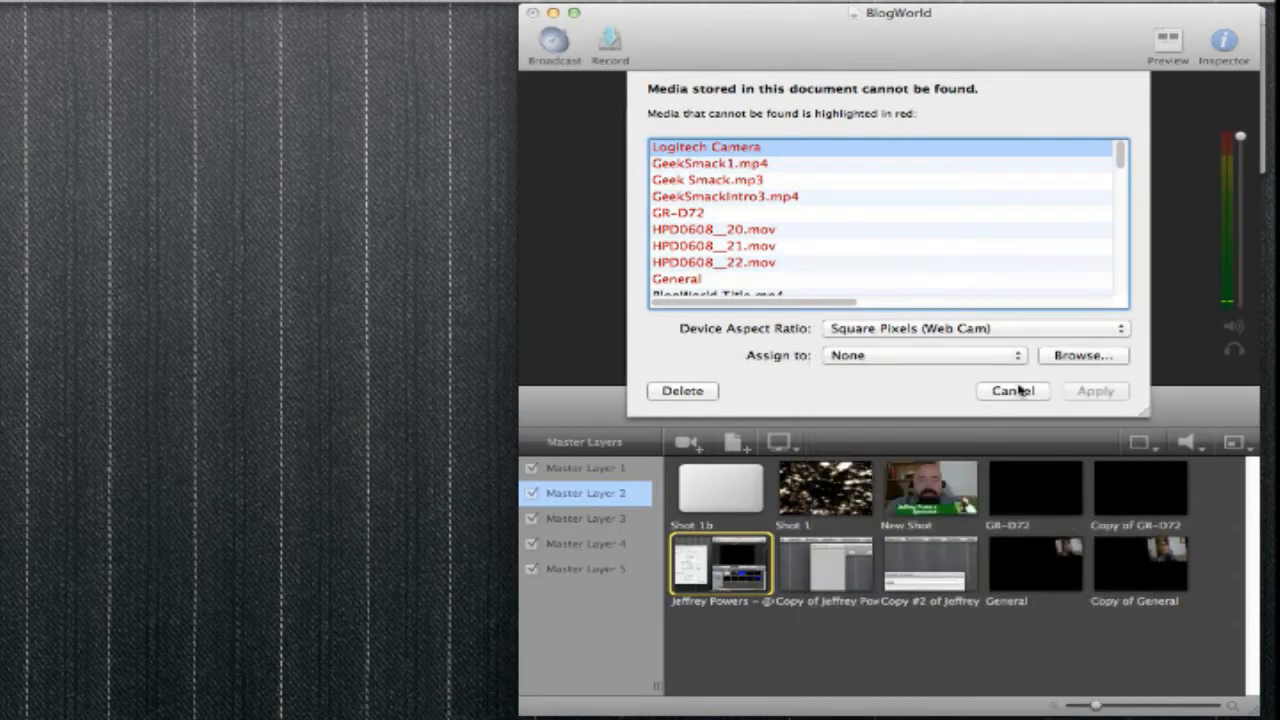
click(1013, 391)
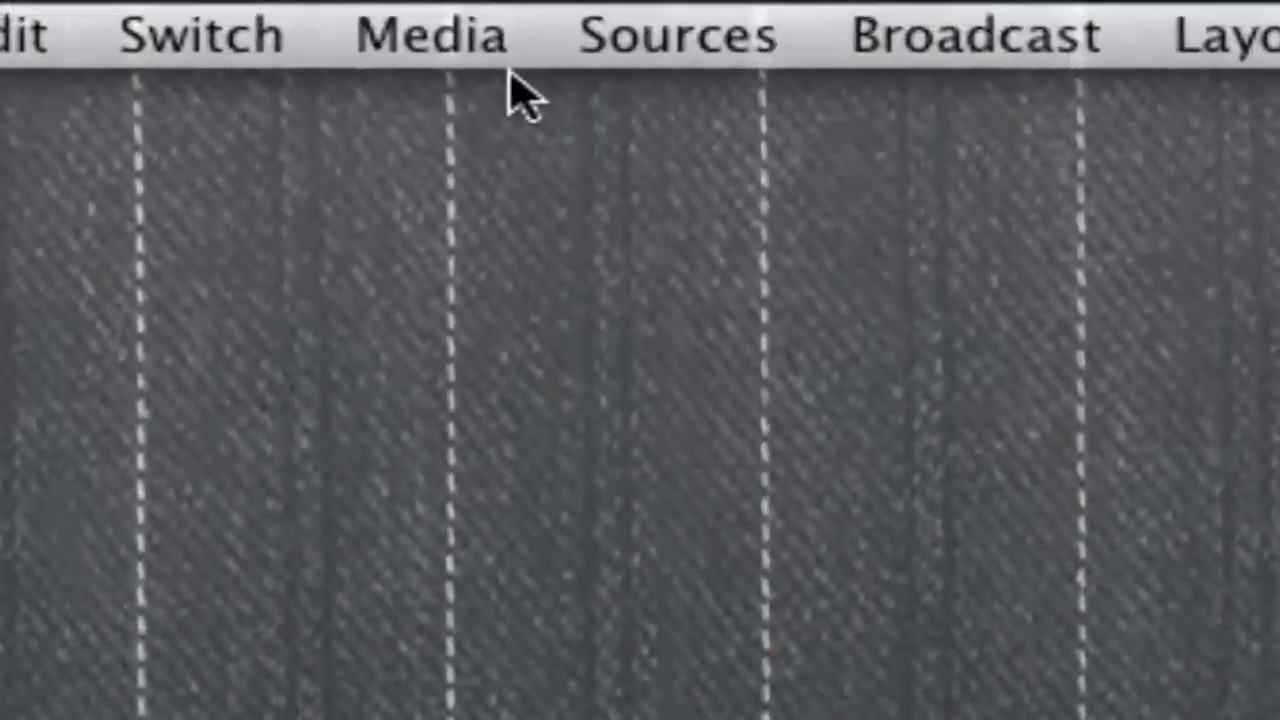
click(500, 88)
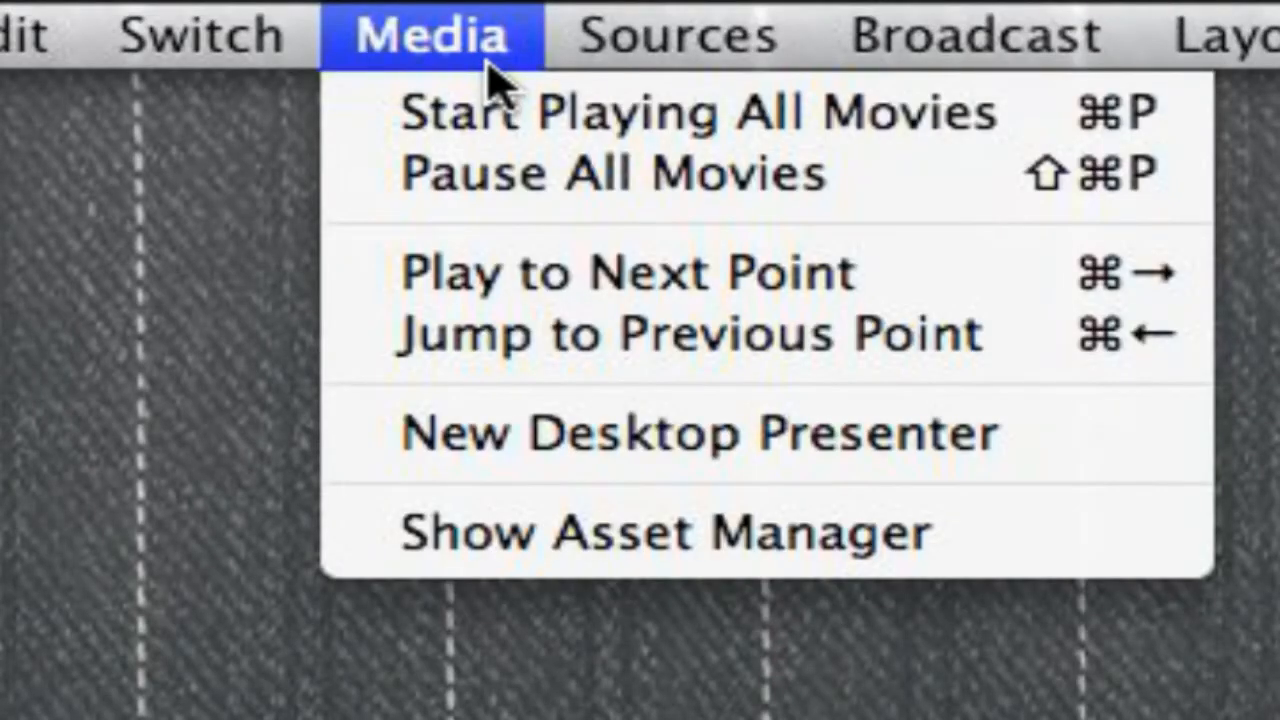
click(488, 71)
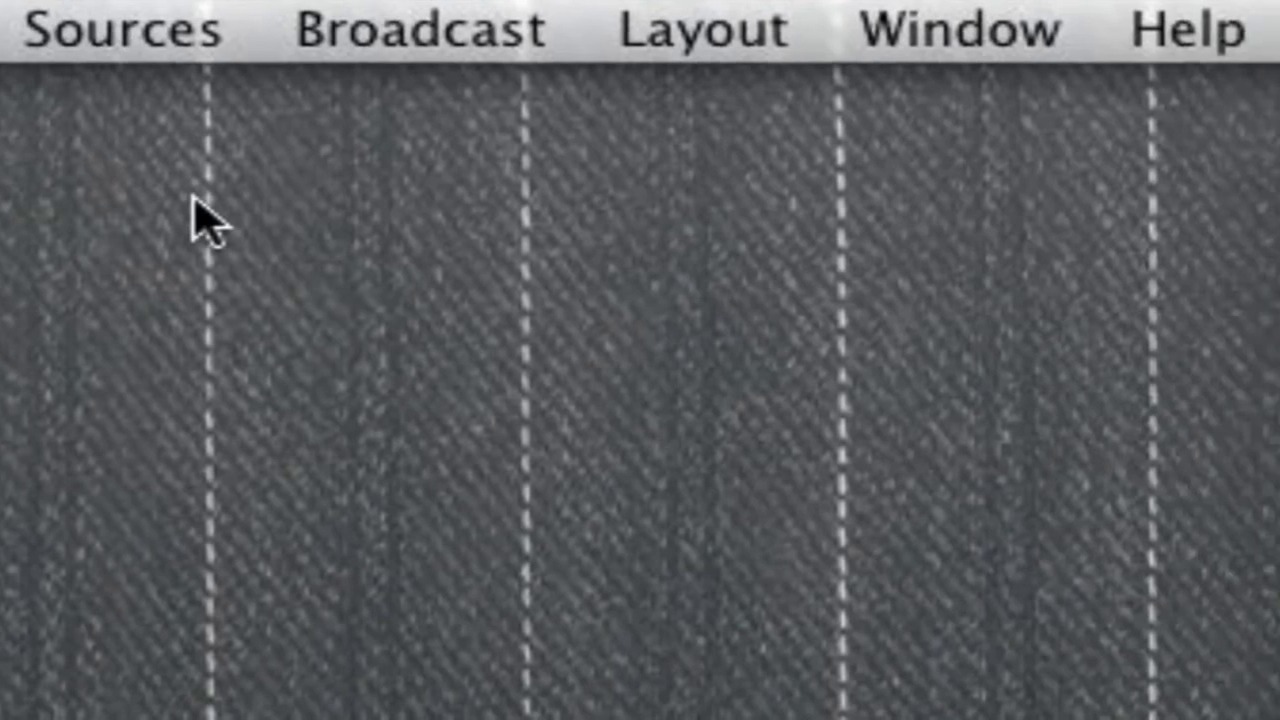
Add a new Teradek source, view its IP address and buffering settings, and close the source settings.
click(145, 45)
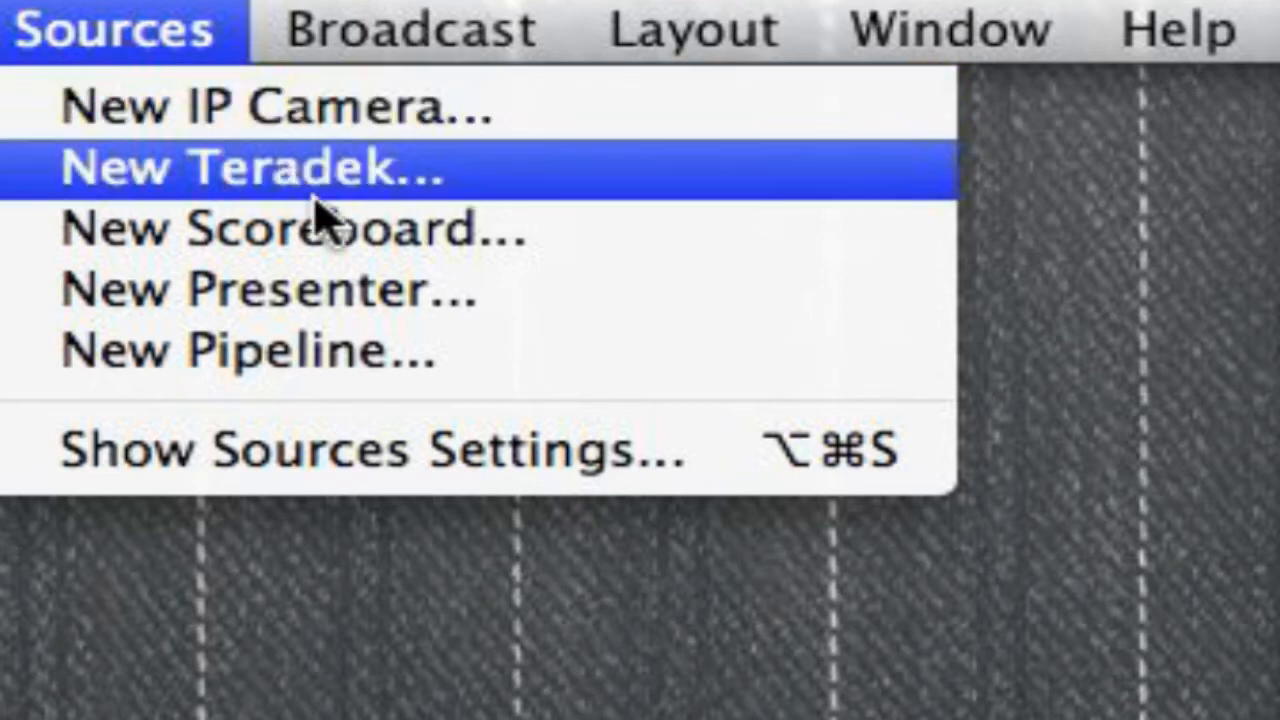
click(390, 186)
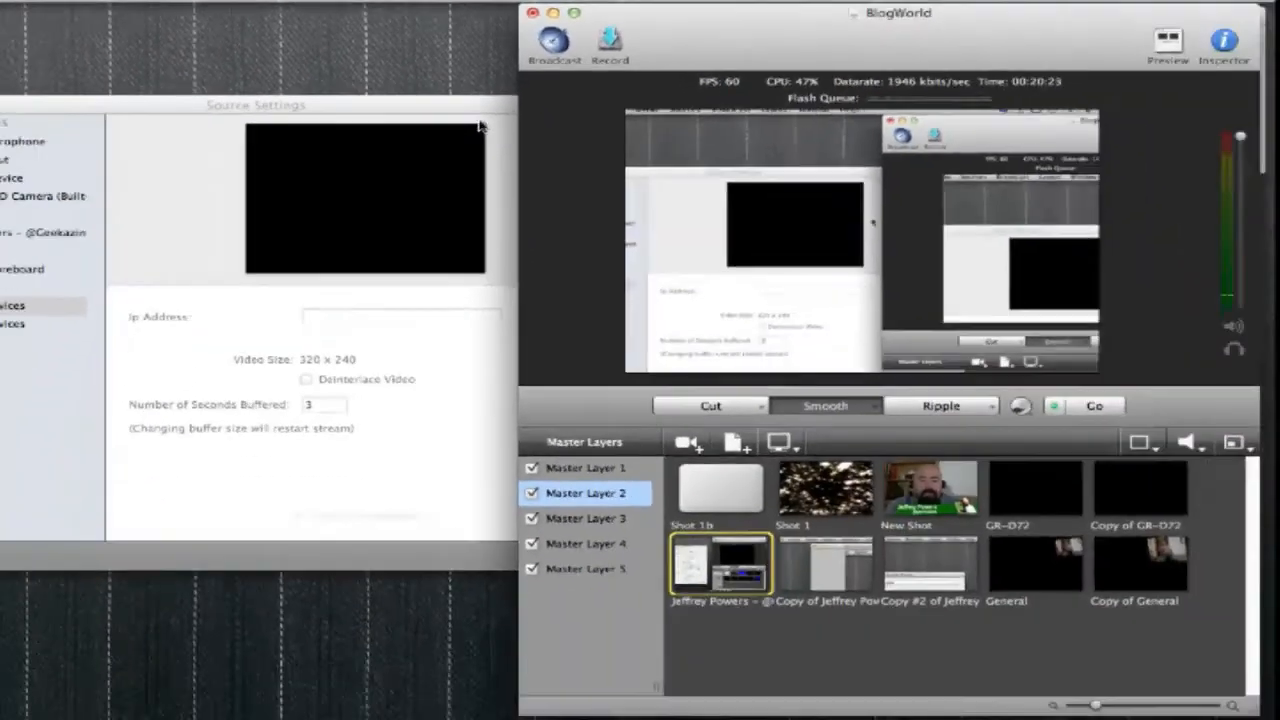
click(592, 167)
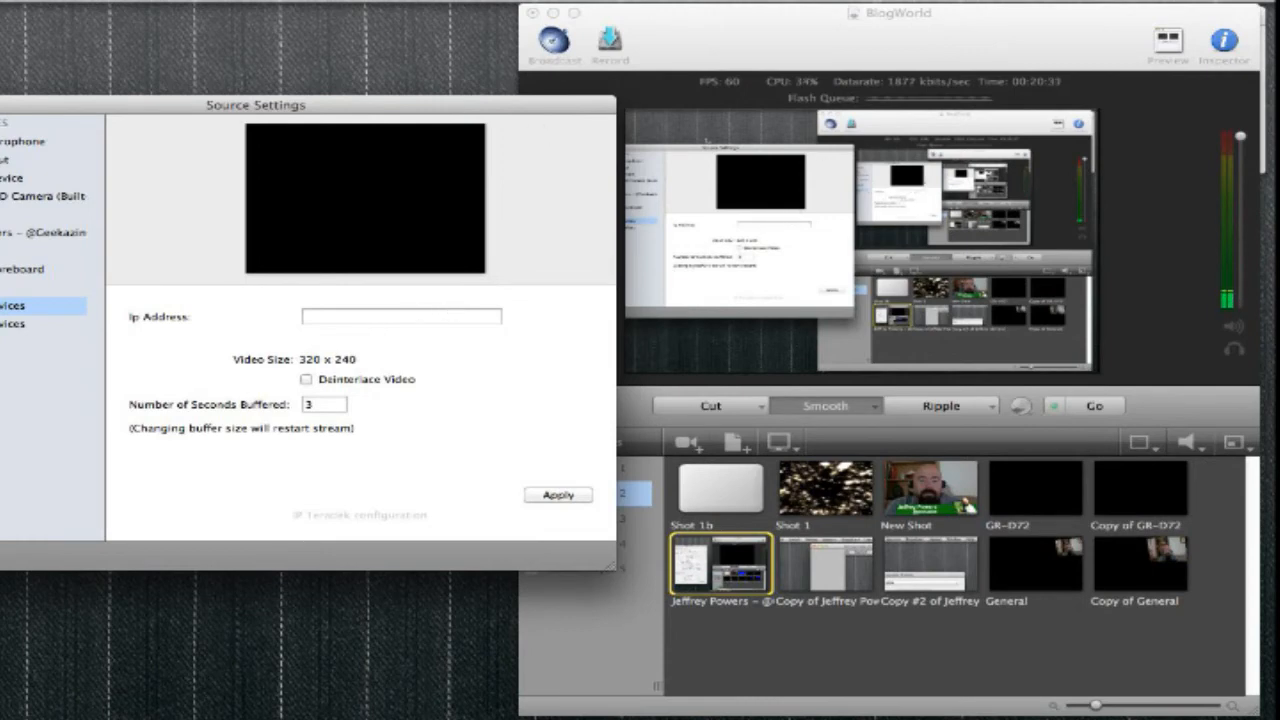
click(1, 105)
Add a new scoreboard source, raise the Home team's score by 3 in single-point increments, and close the source settings.
click(168, 1)
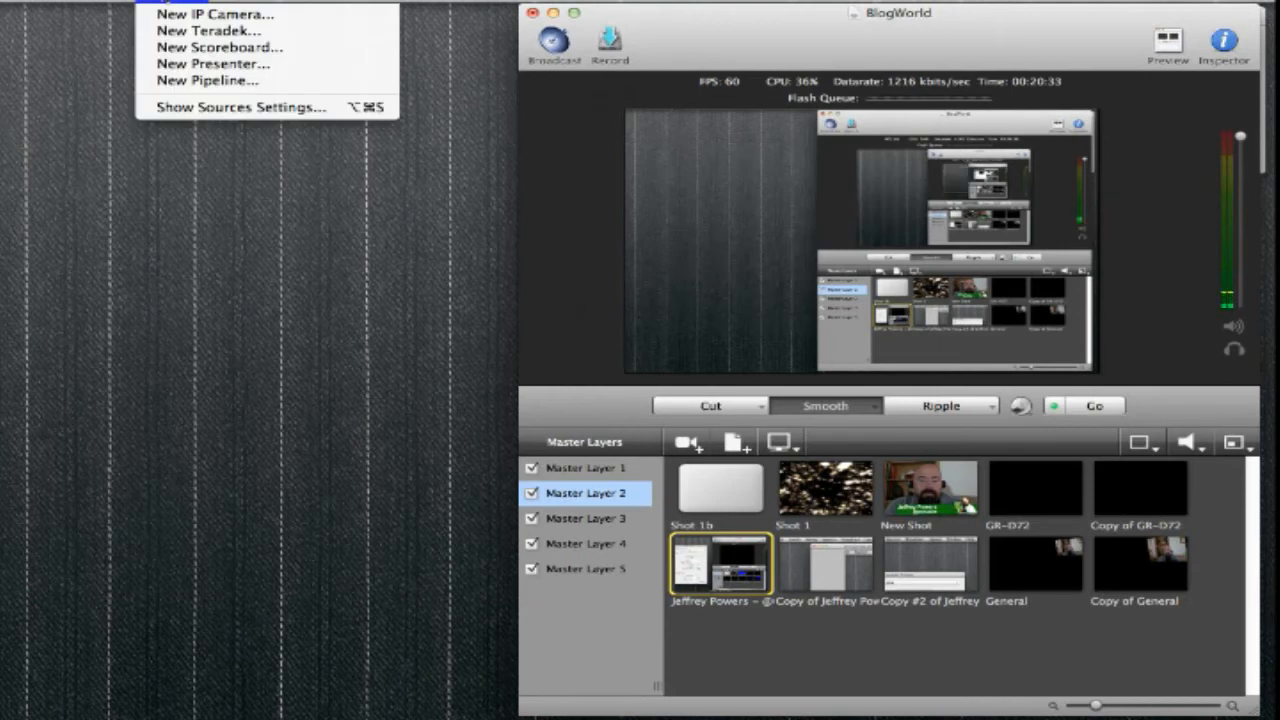
click(196, 52)
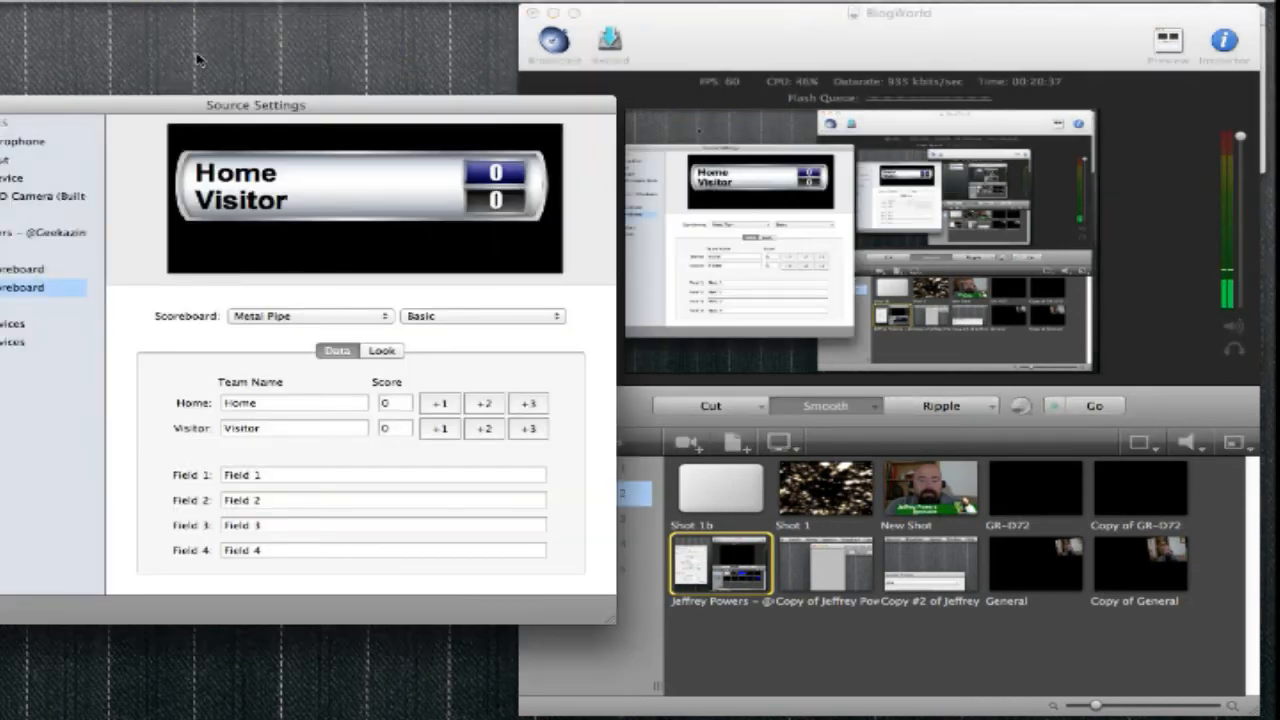
drag(393, 114, 900, 105)
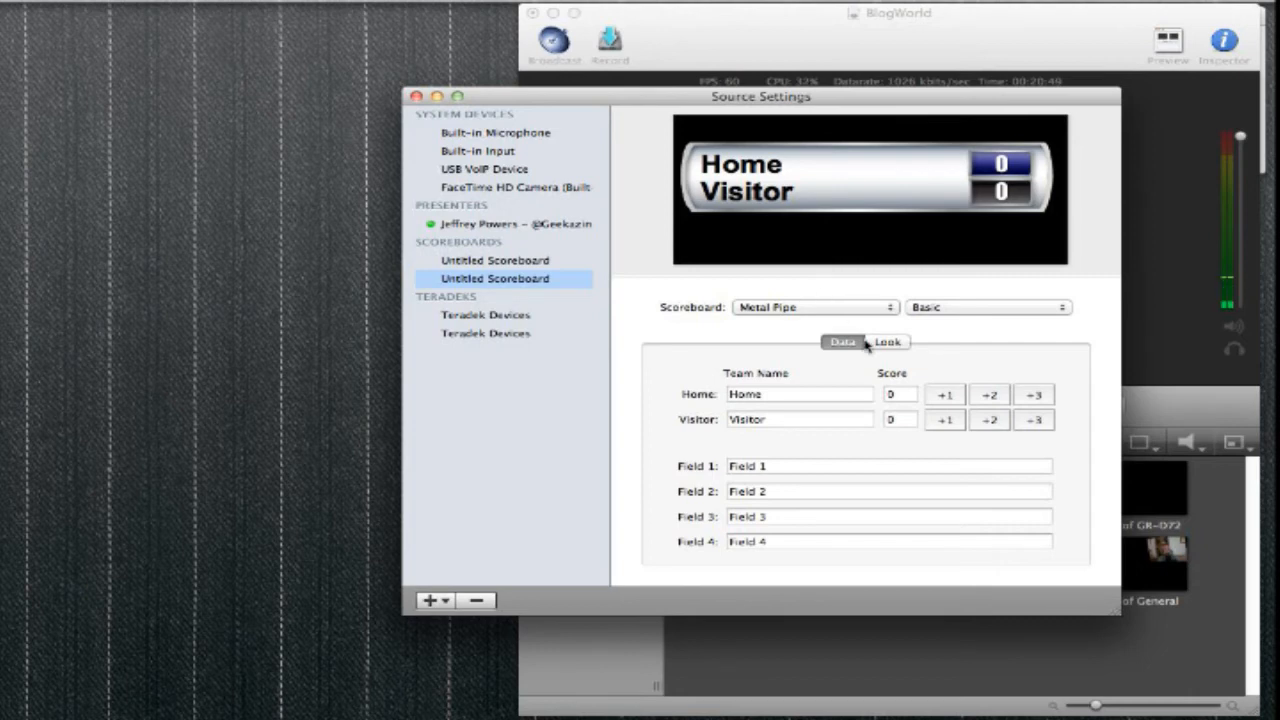
click(947, 398)
click(947, 398)
click(950, 398)
click(416, 97)
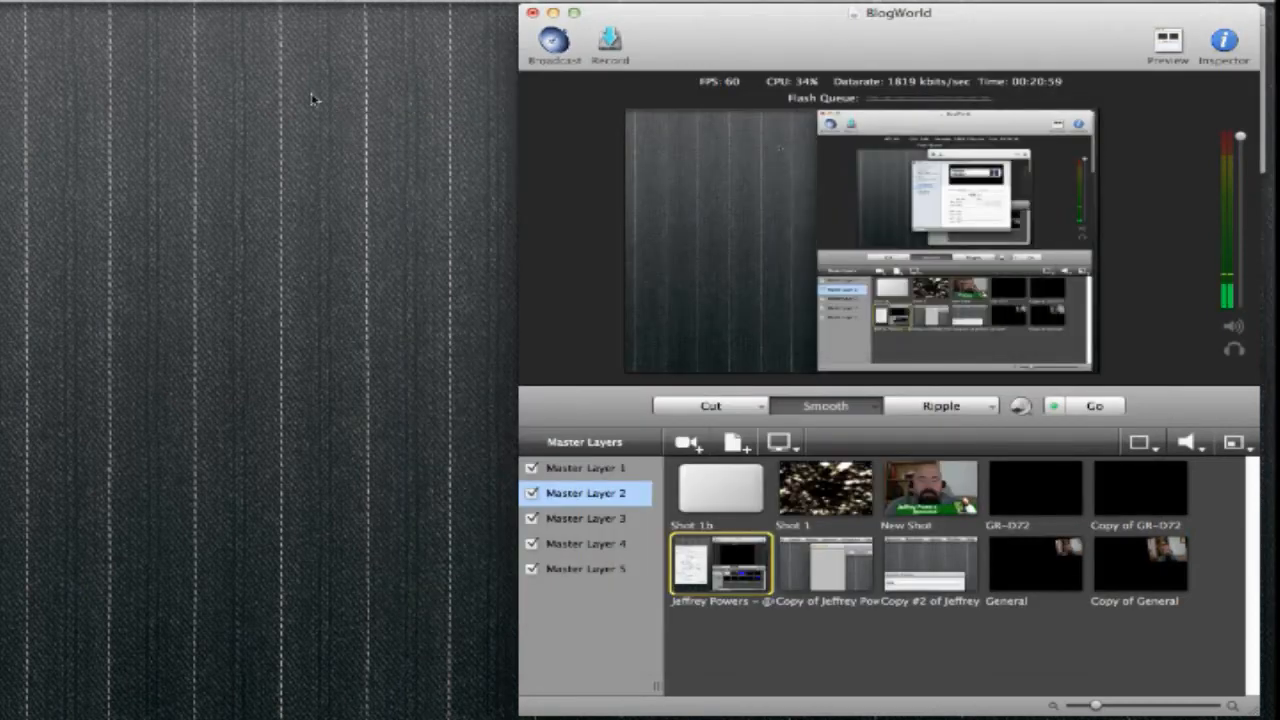
Review the available source types, show the general source settings, and close them.
click(176, 4)
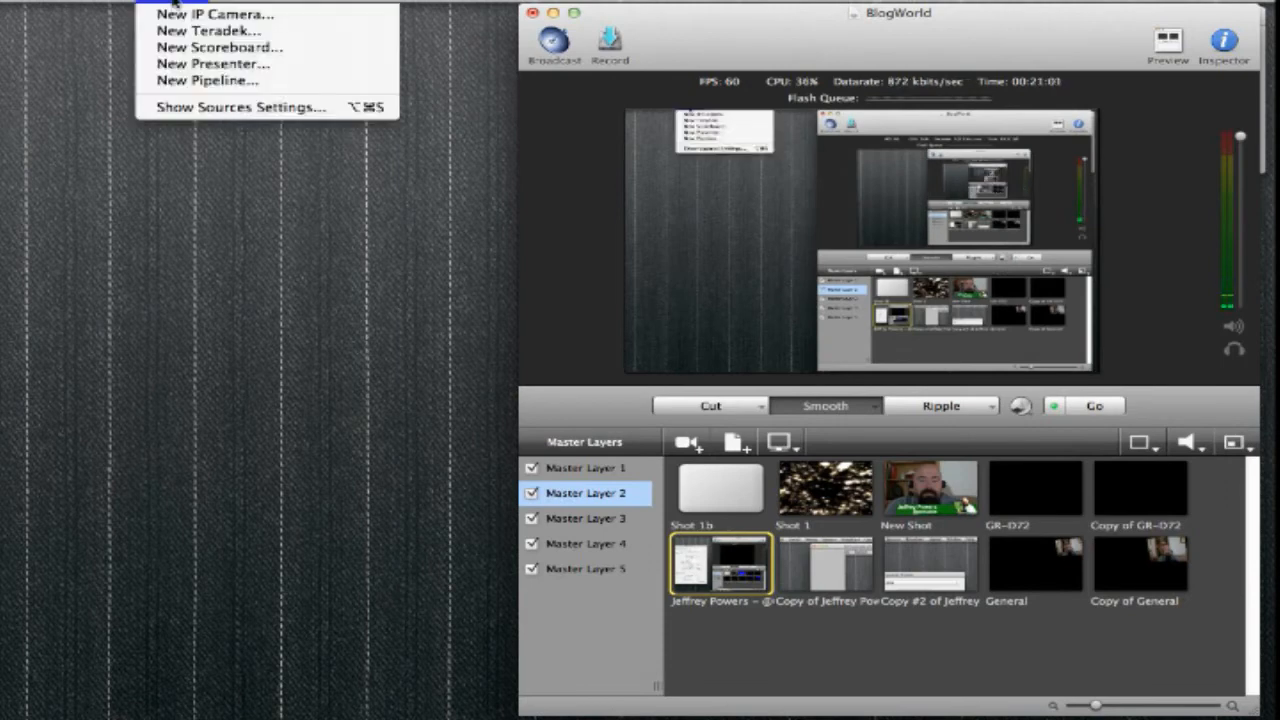
click(228, 107)
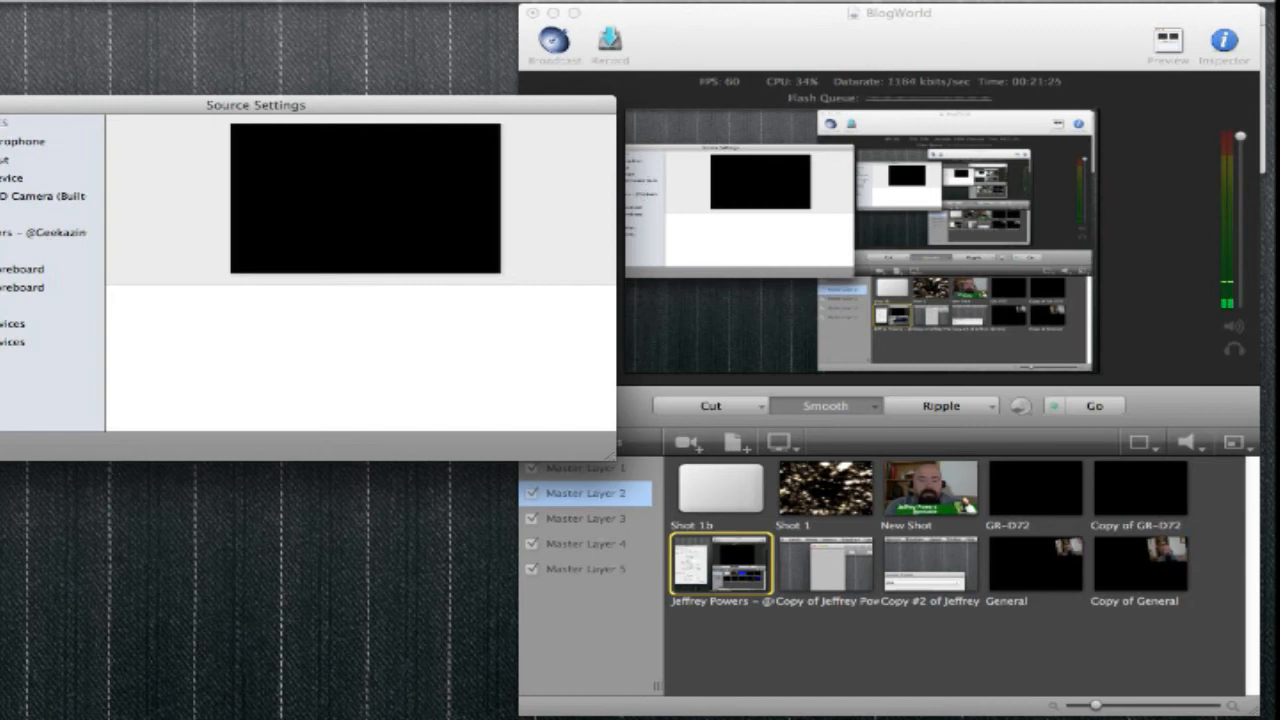
key(super+w)
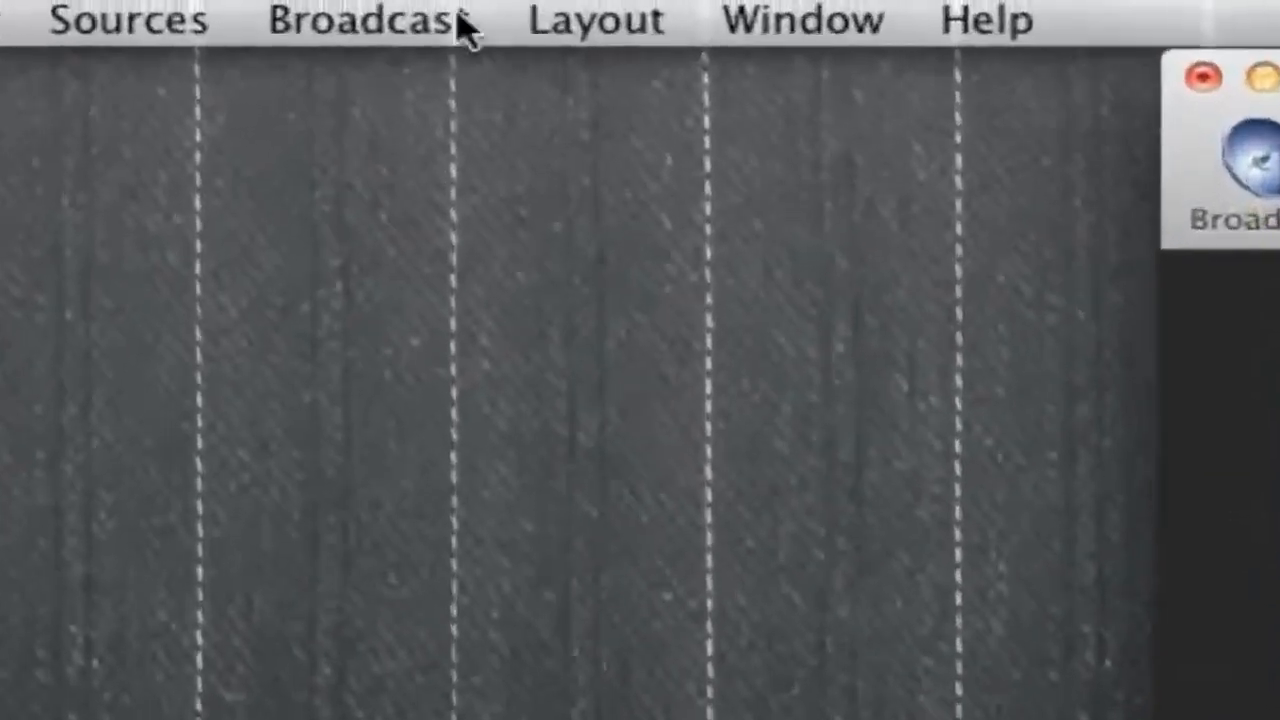
Review the broadcast settings with their destinations and LAN - H.264 preset, and cancel without saving.
click(283, 1)
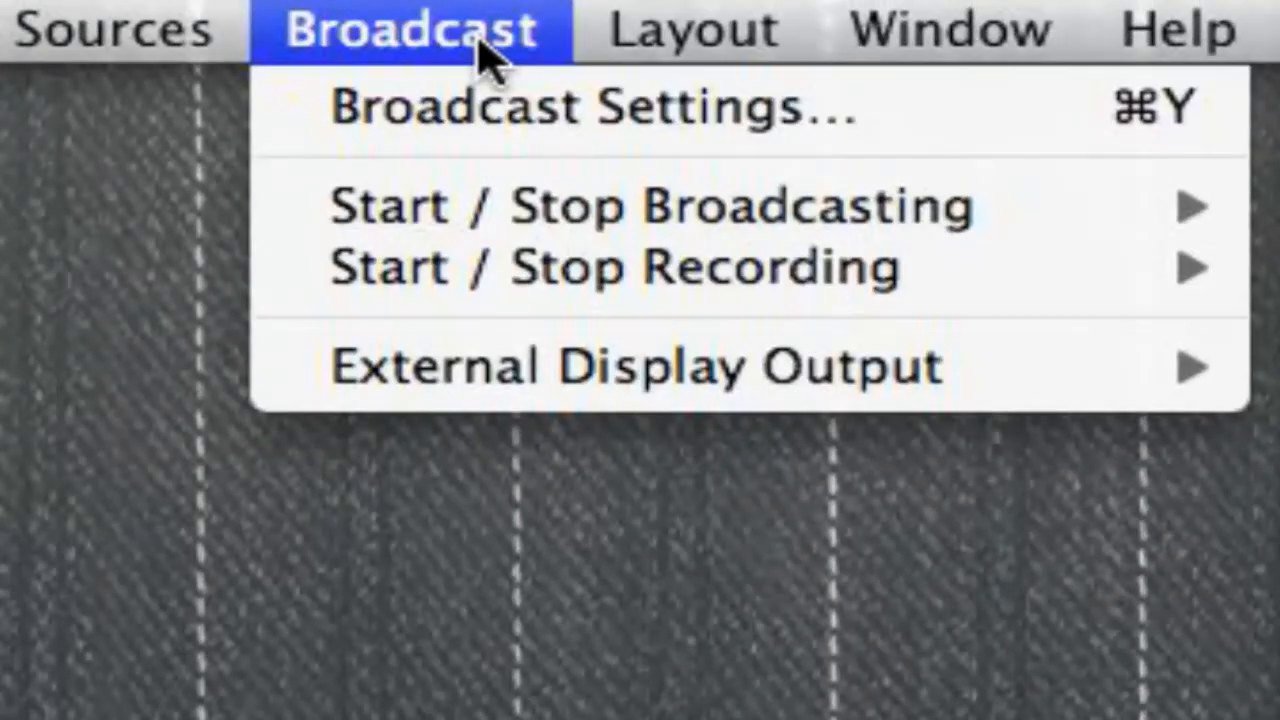
click(505, 112)
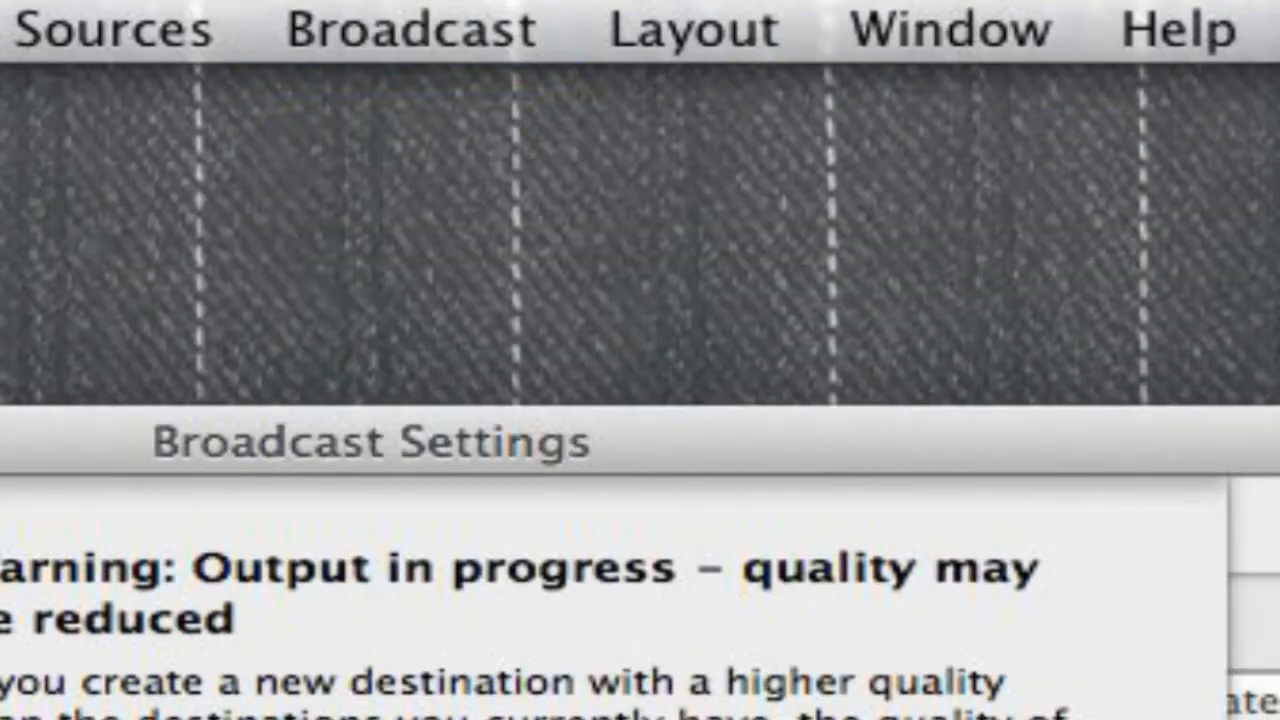
key(Return)
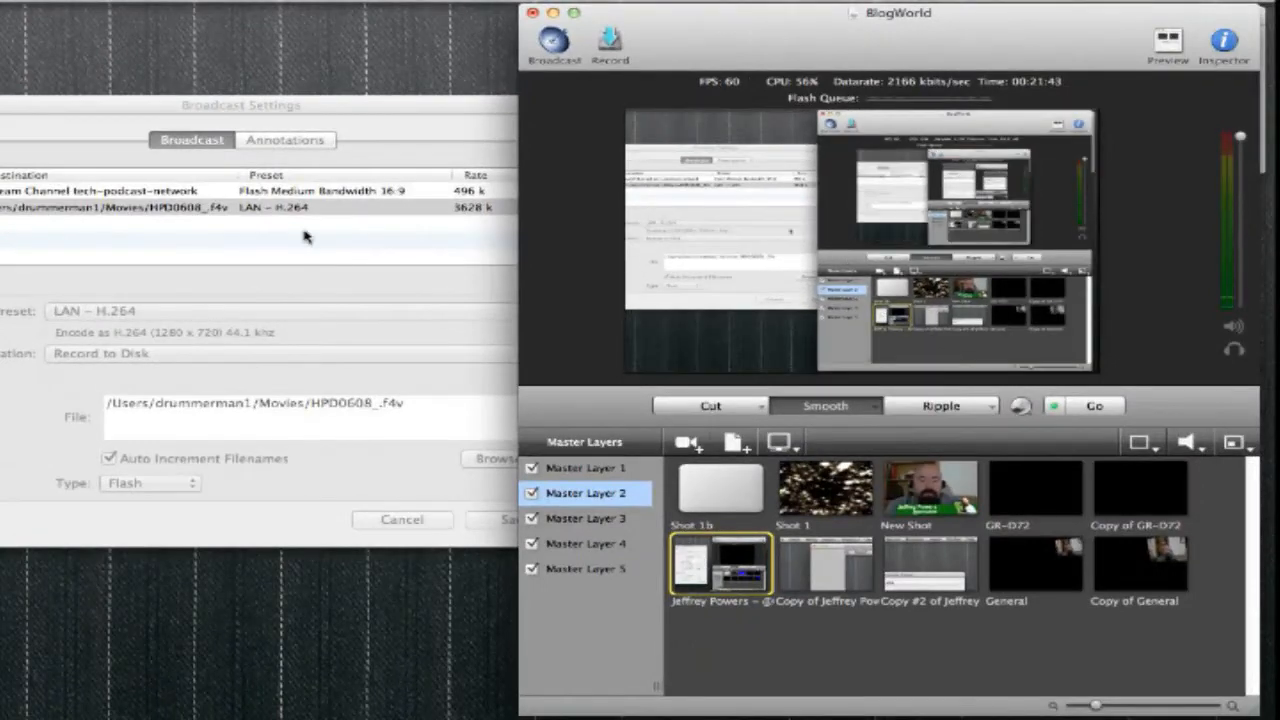
click(297, 116)
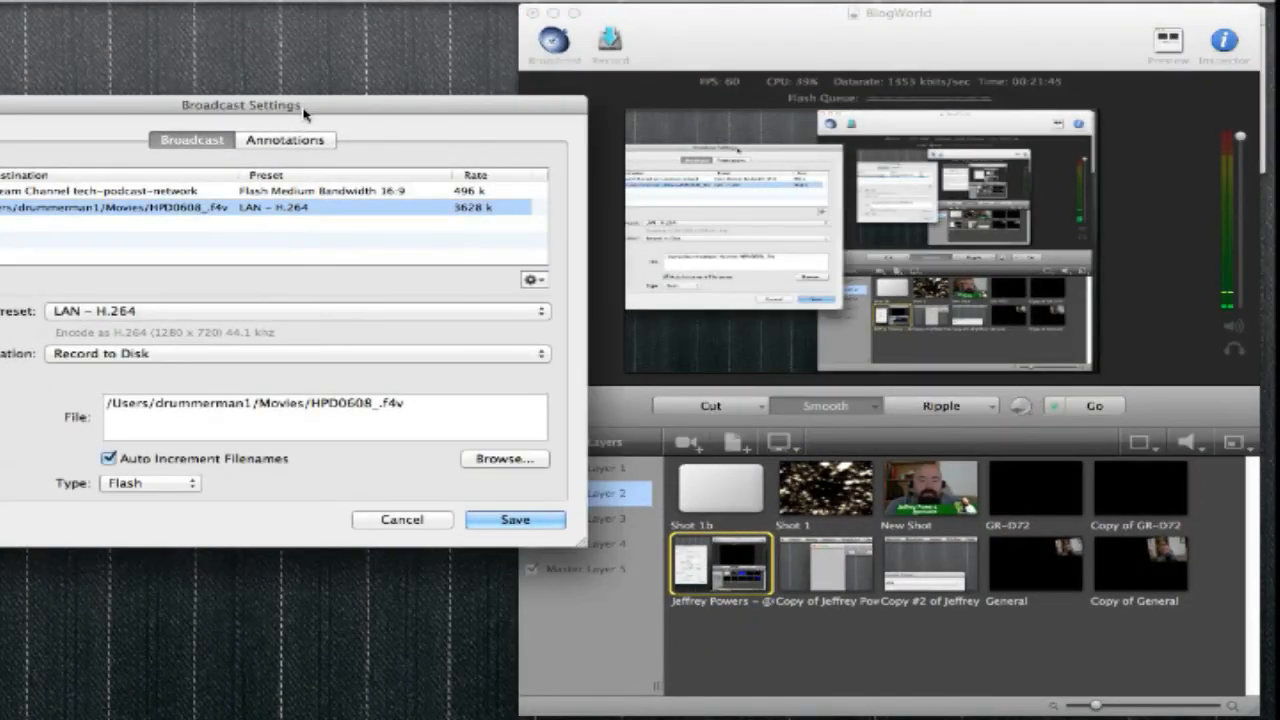
click(401, 520)
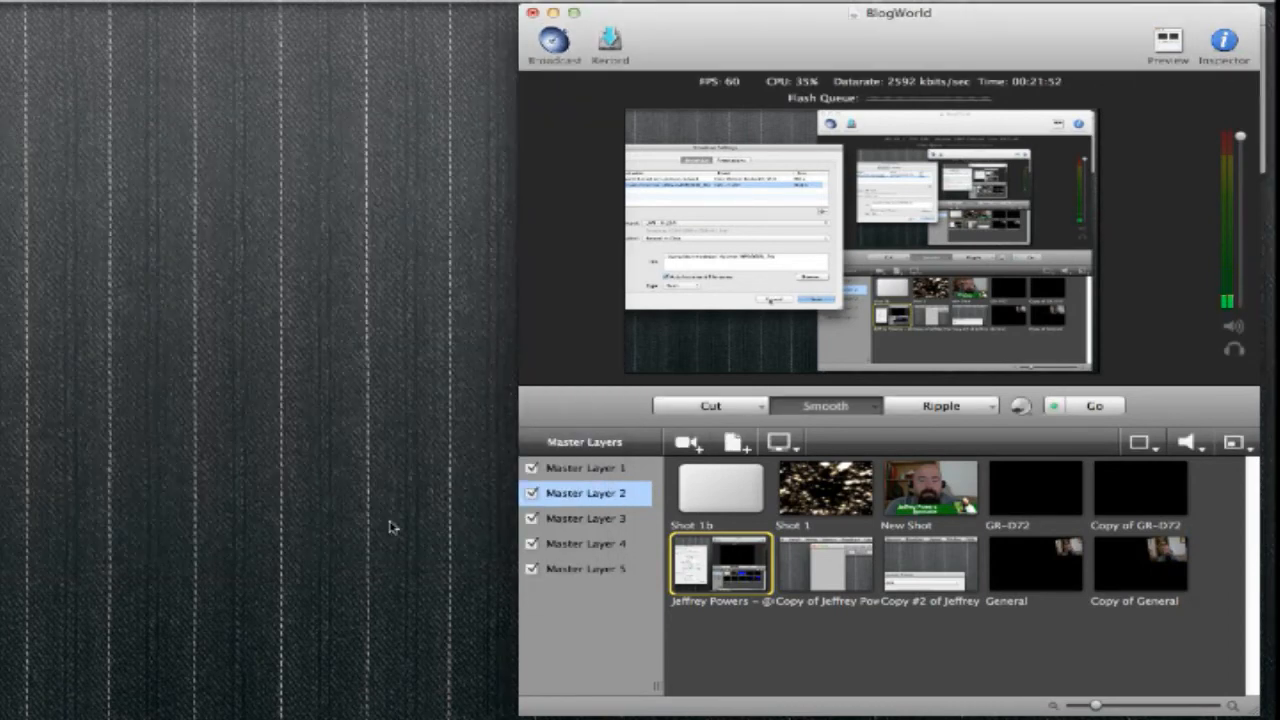
Review the commands for starting and stopping broadcasting and recording.
click(232, 8)
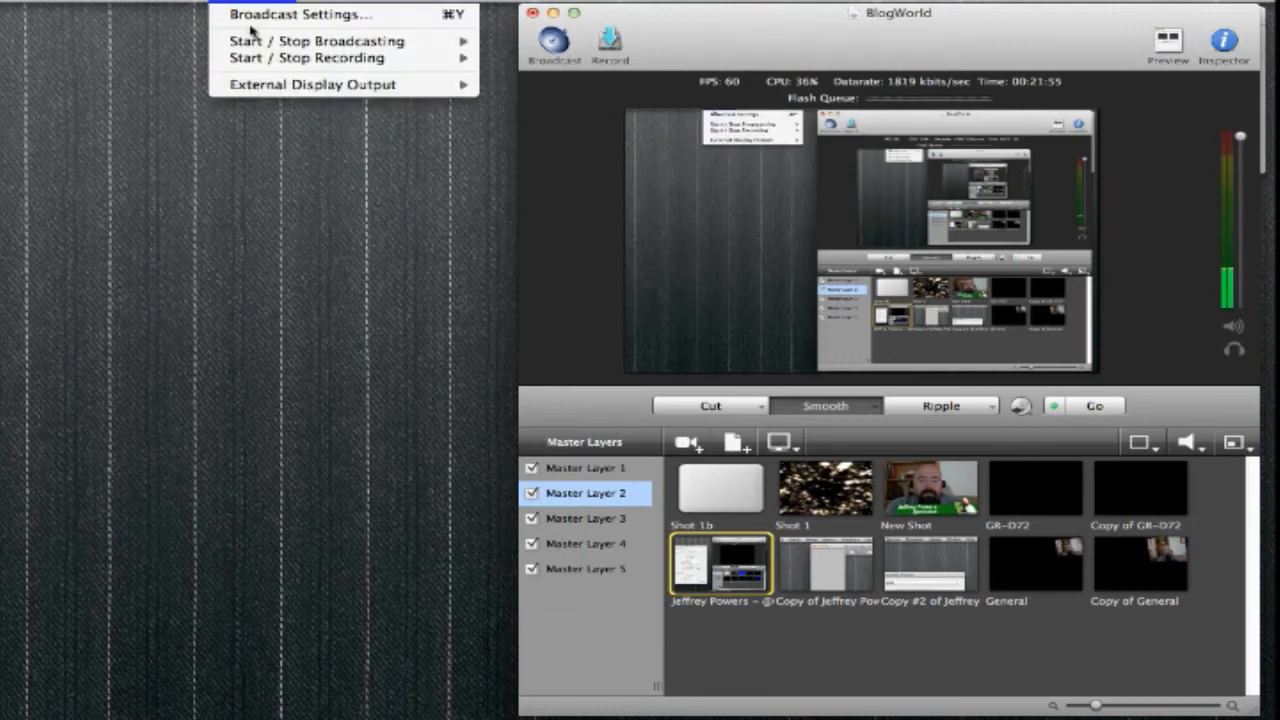
mouse_move(262, 50)
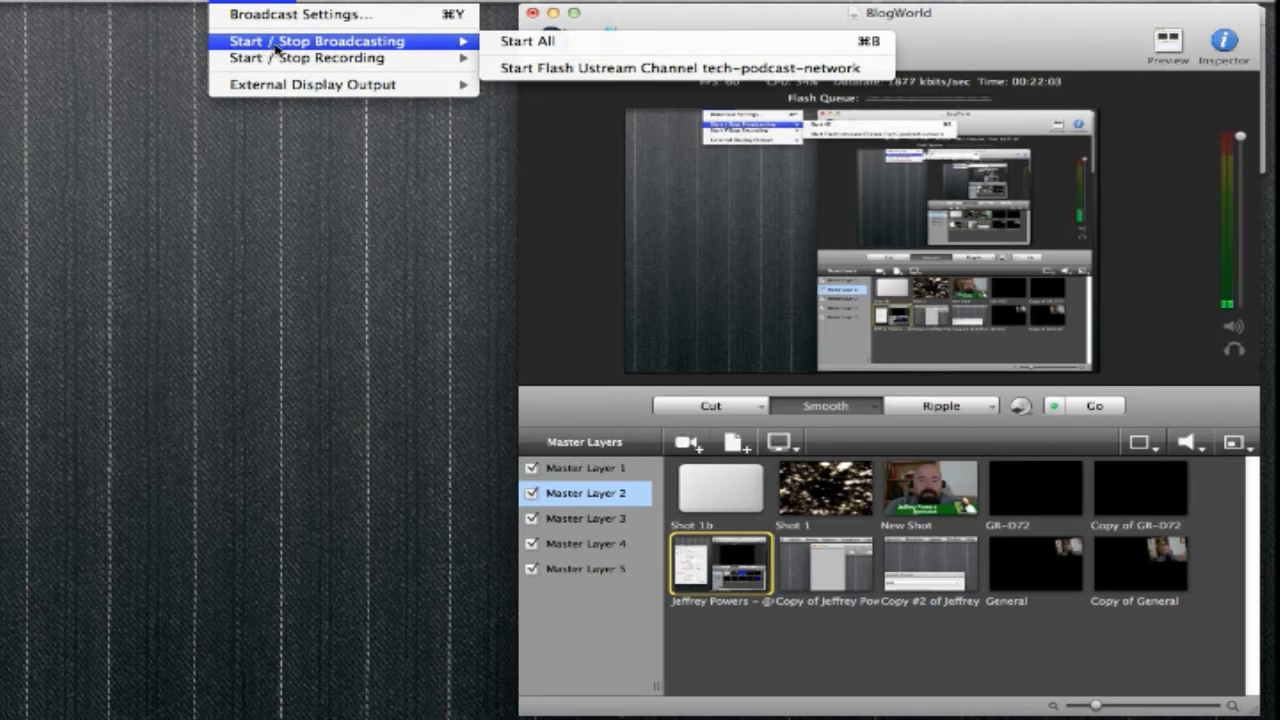
mouse_move(299, 64)
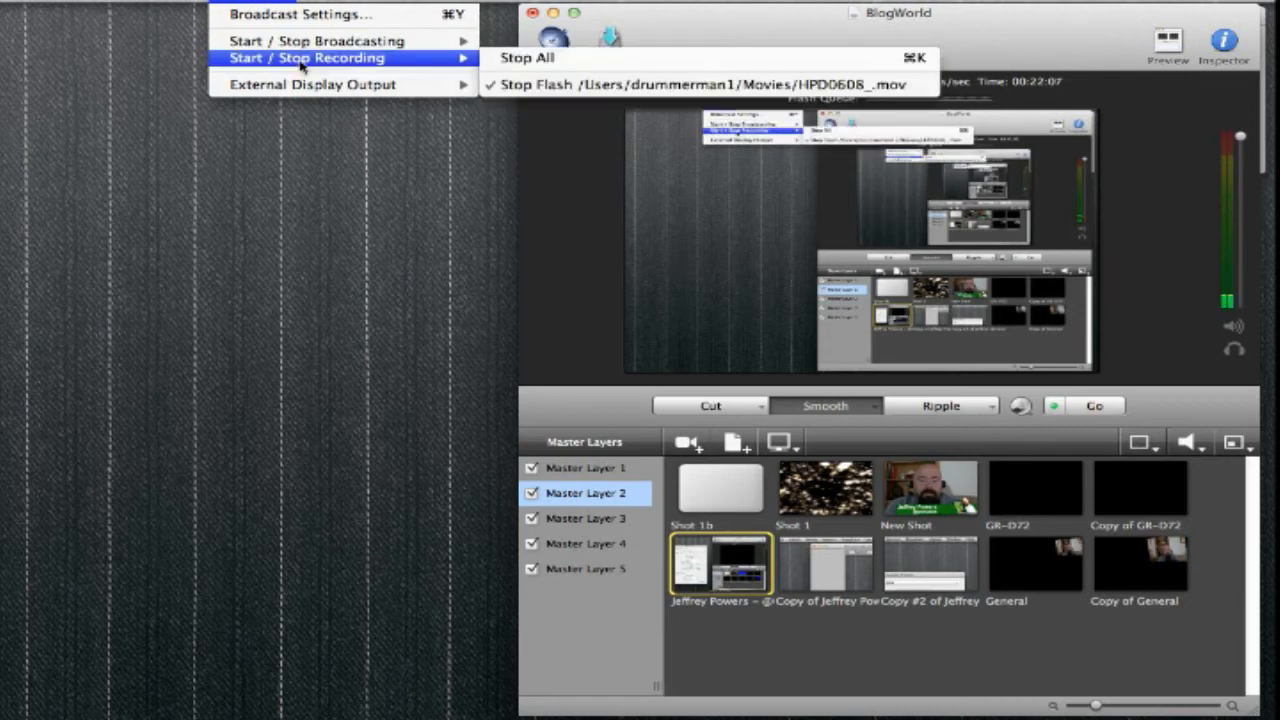
click(274, 229)
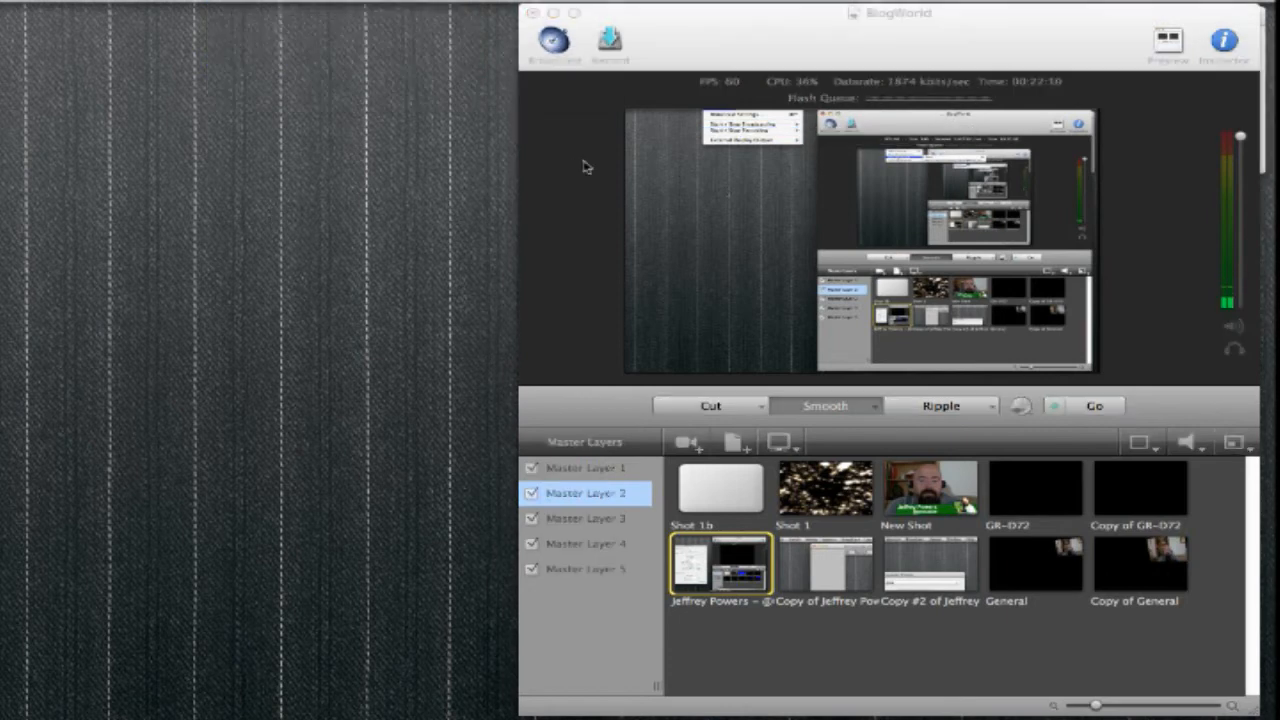
Revisit the recording commands and check the External Display Output options.
click(660, 46)
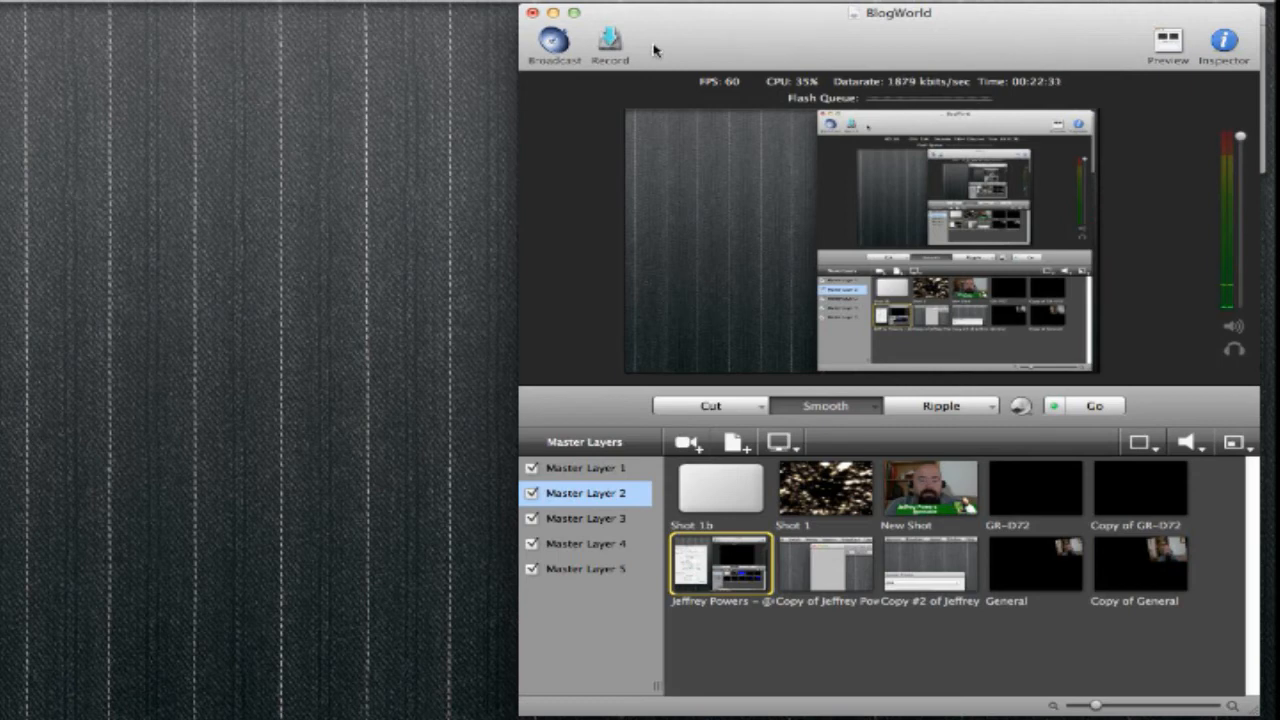
click(255, 3)
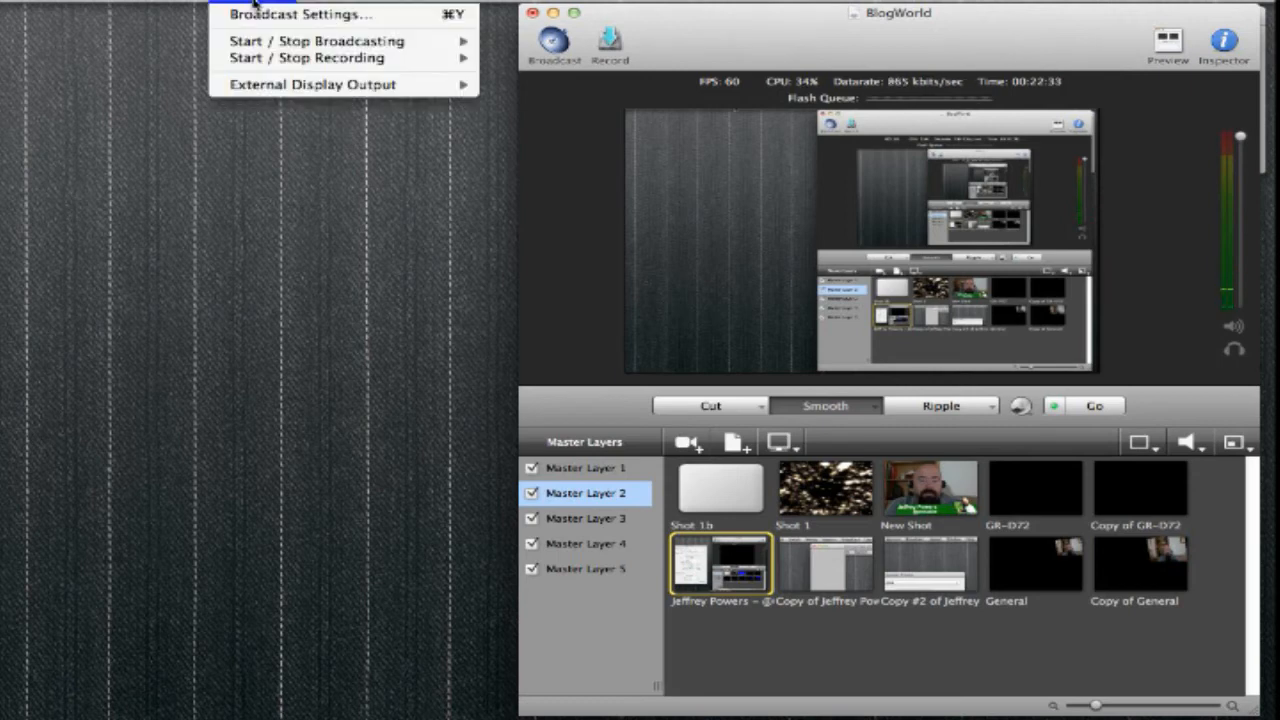
mouse_move(271, 66)
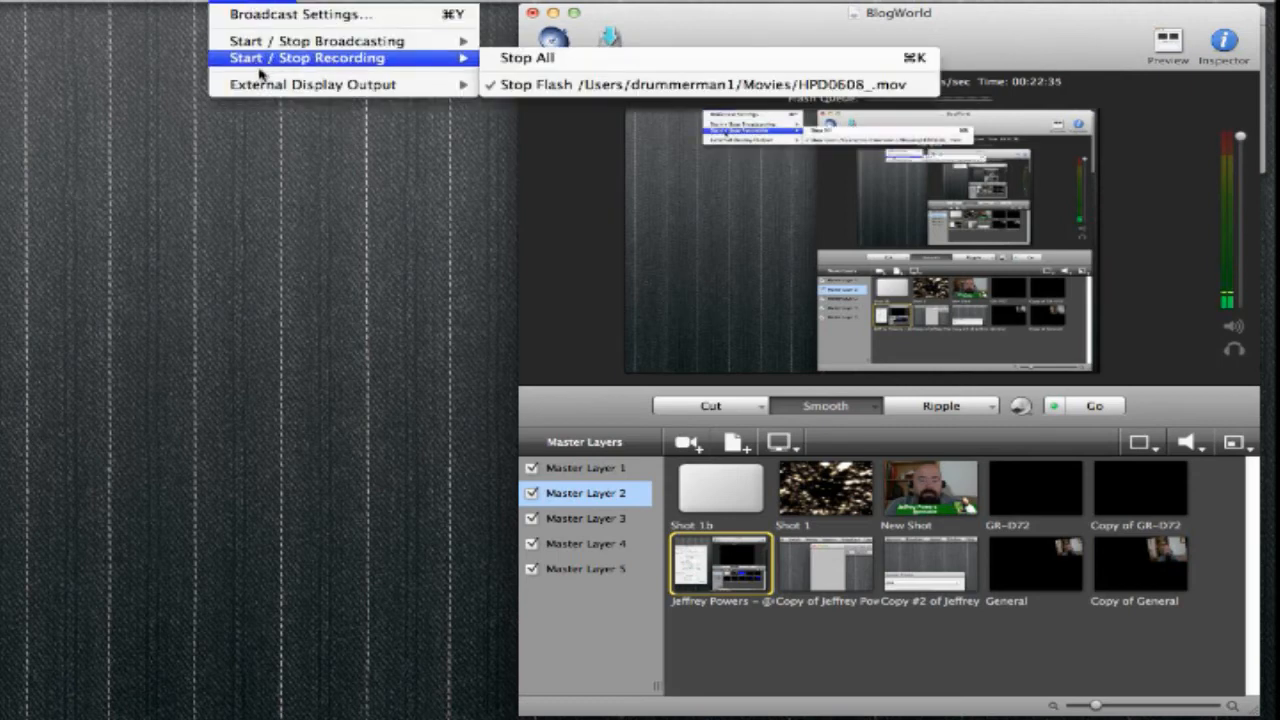
mouse_move(266, 88)
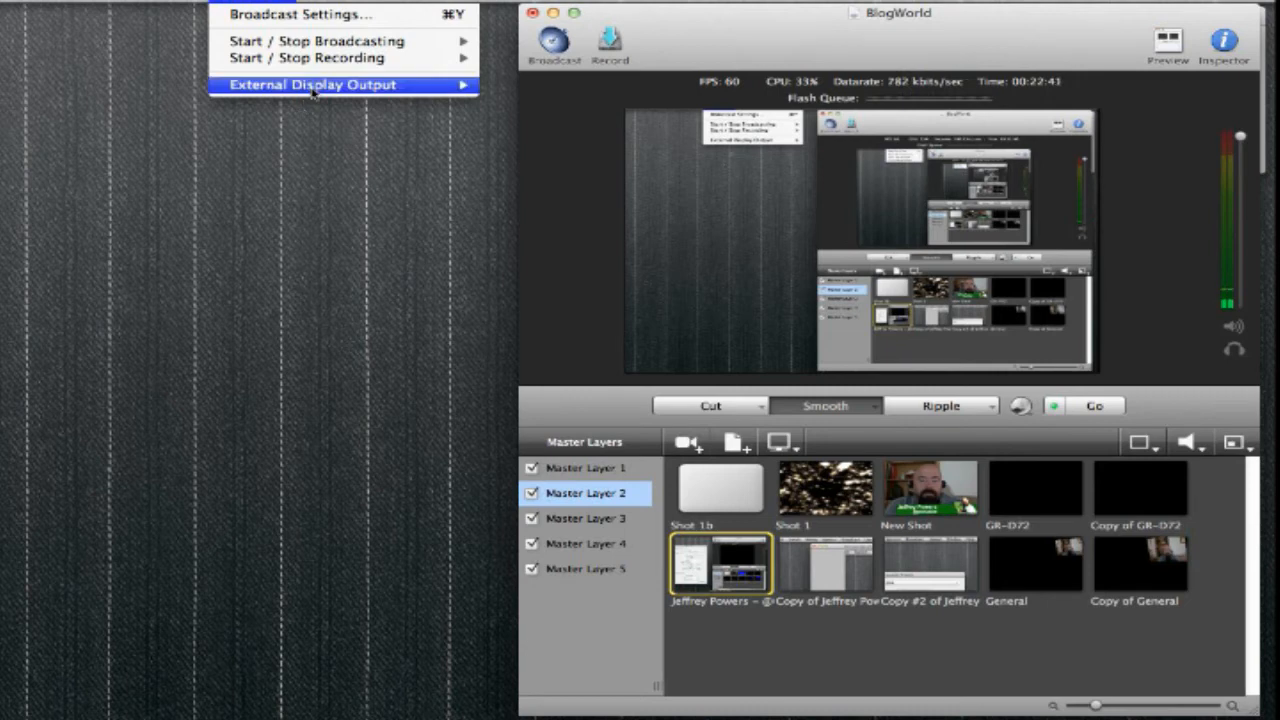
mouse_move(308, 92)
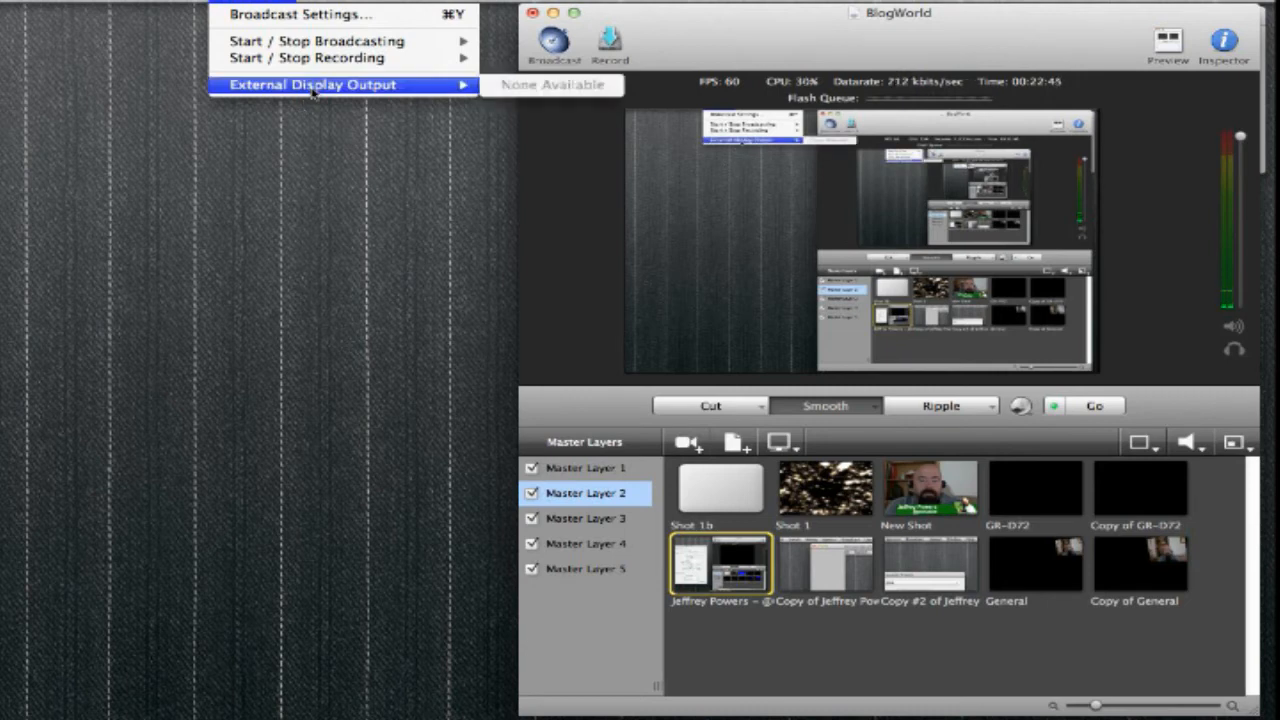
click(294, 170)
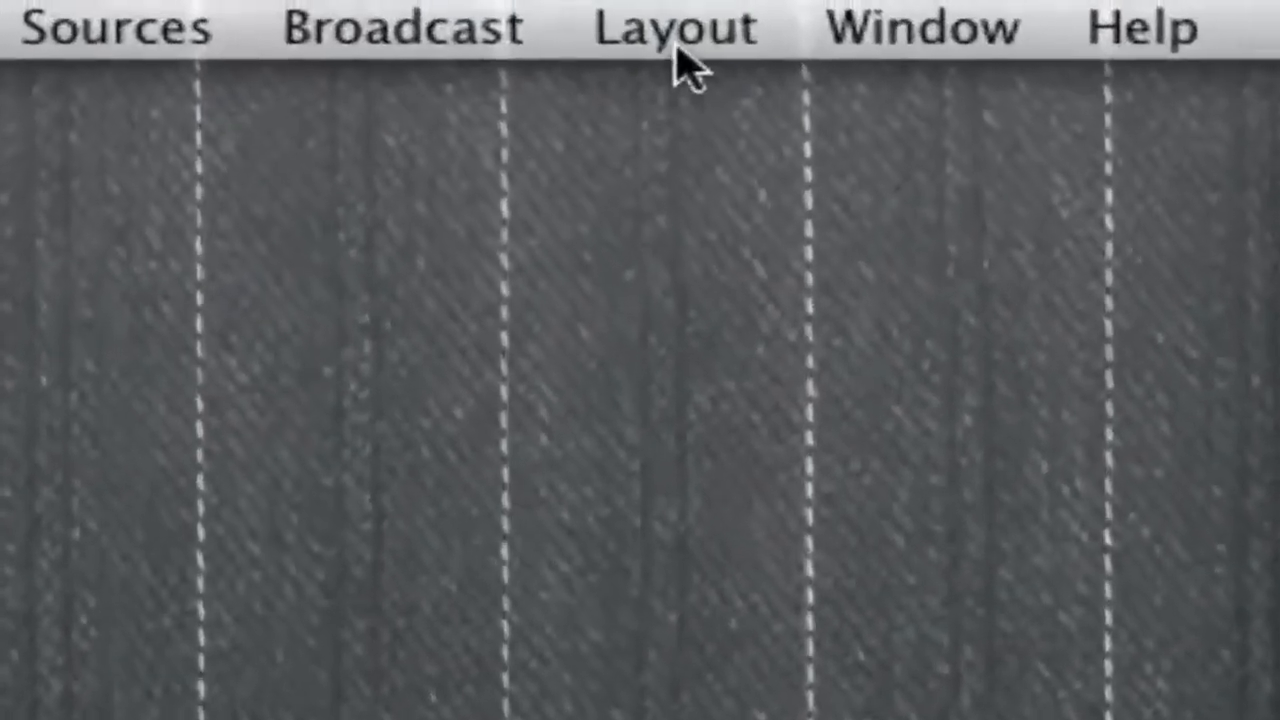
Enable the Preview layout to show the preview area beside the live output.
click(588, 28)
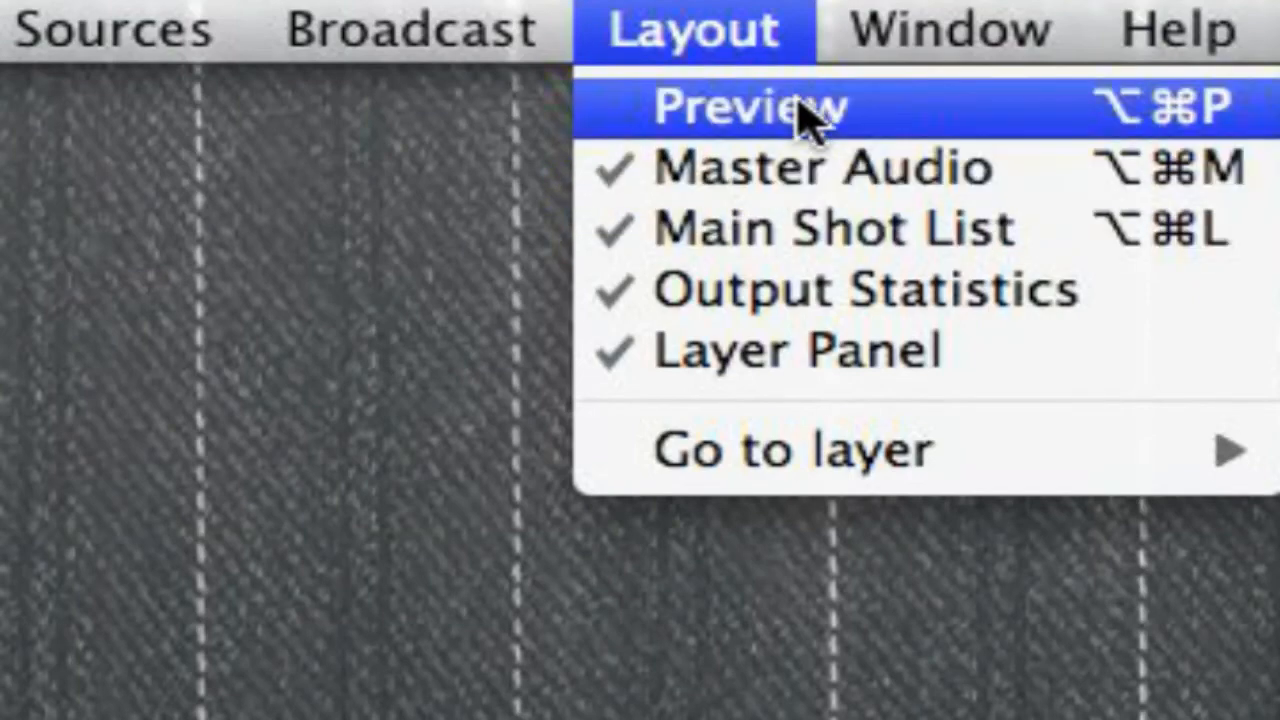
click(809, 122)
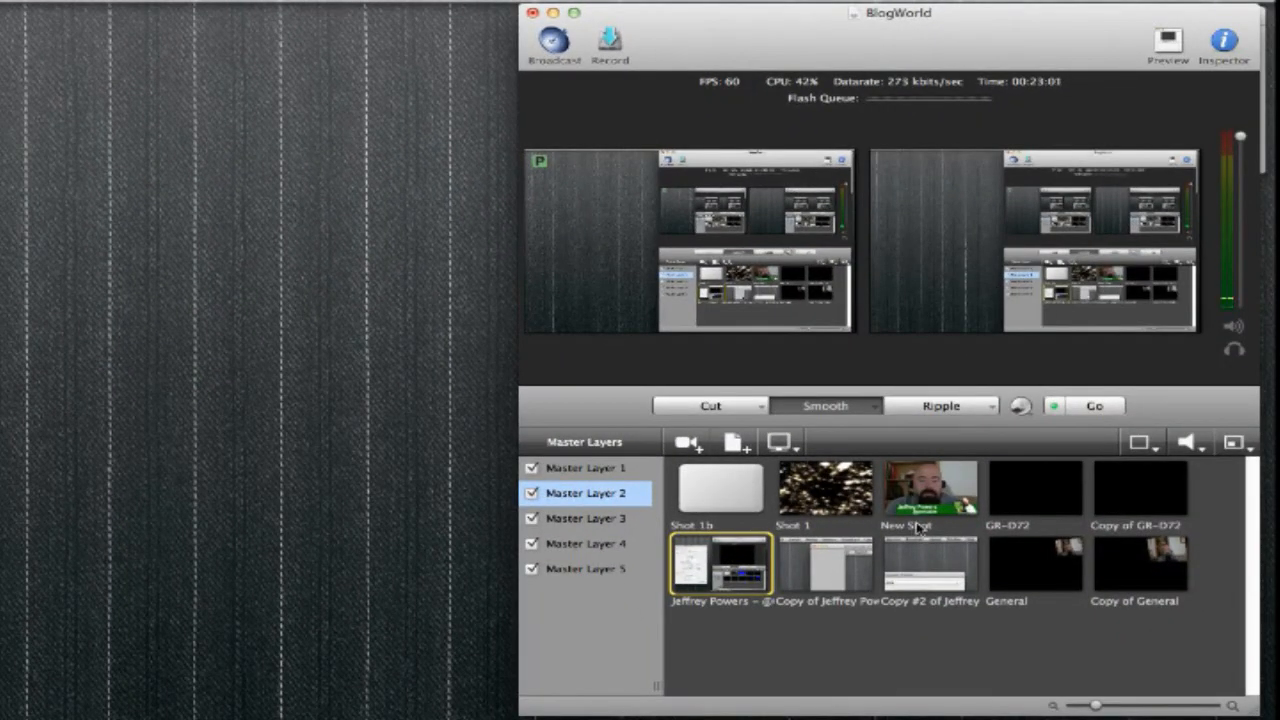
click(937, 497)
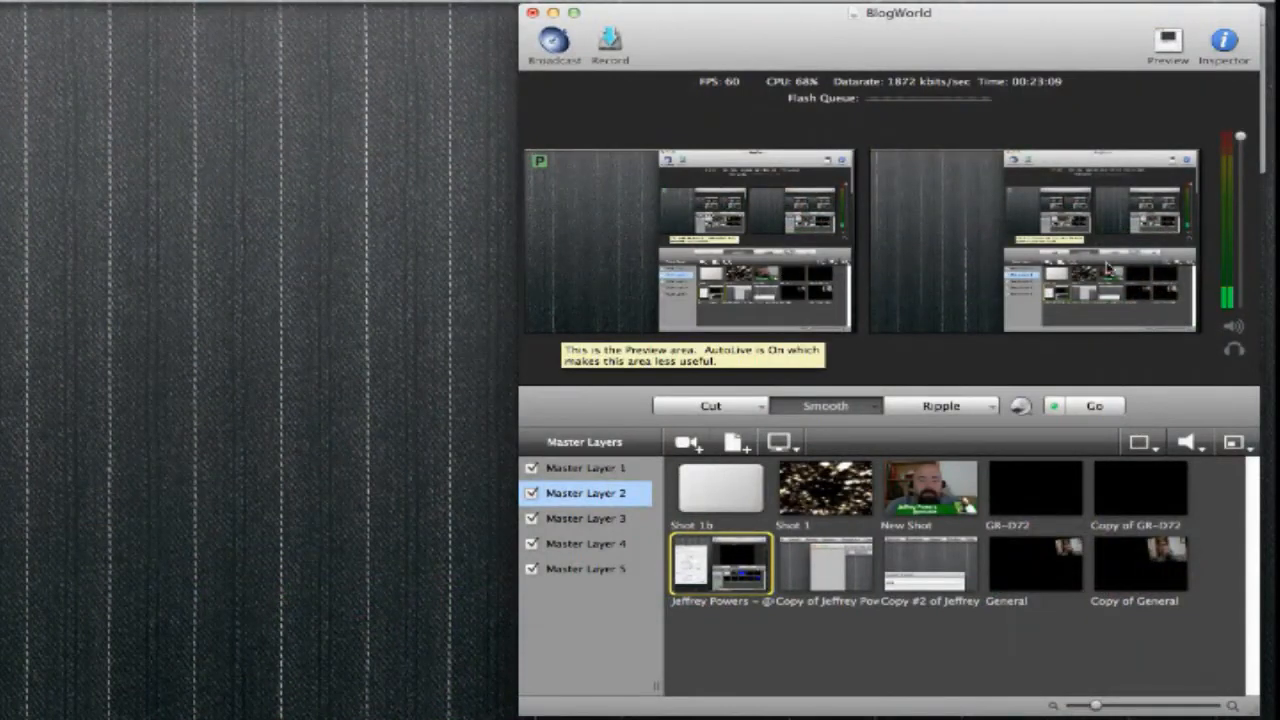
Turn off AutoLive, then stage New Shot in the preview and take it live with Go.
click(1052, 407)
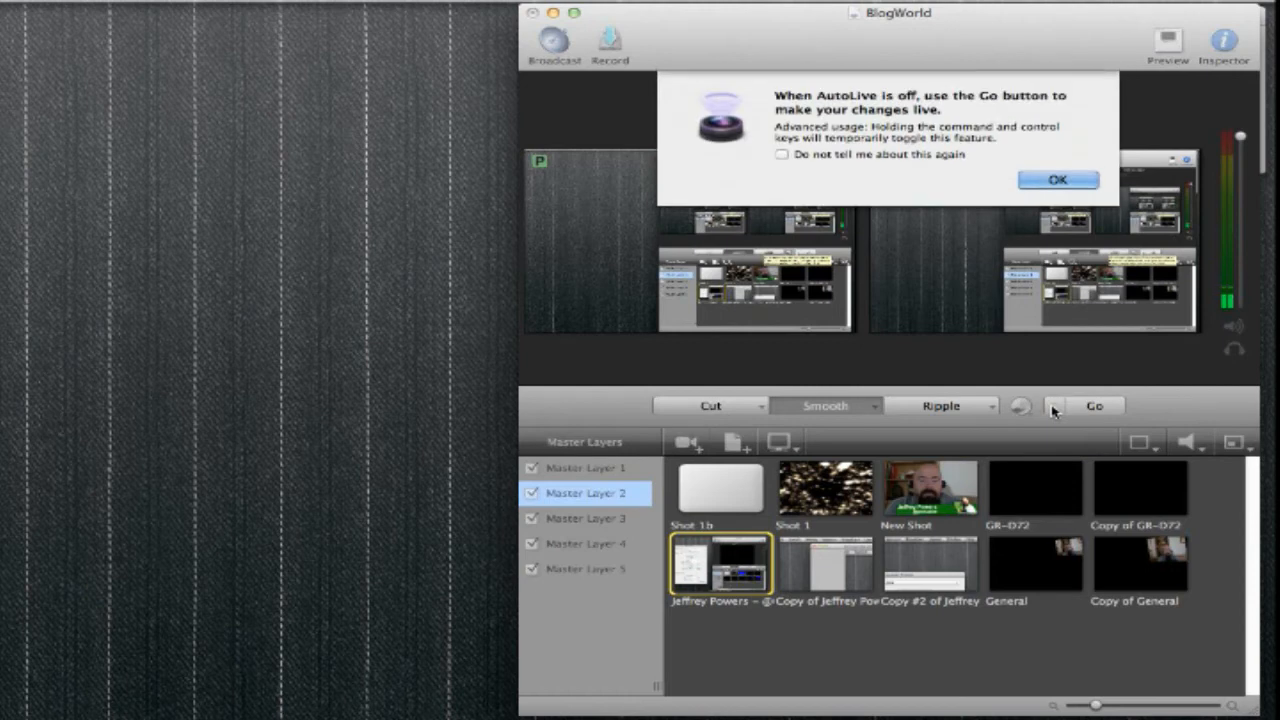
click(1057, 177)
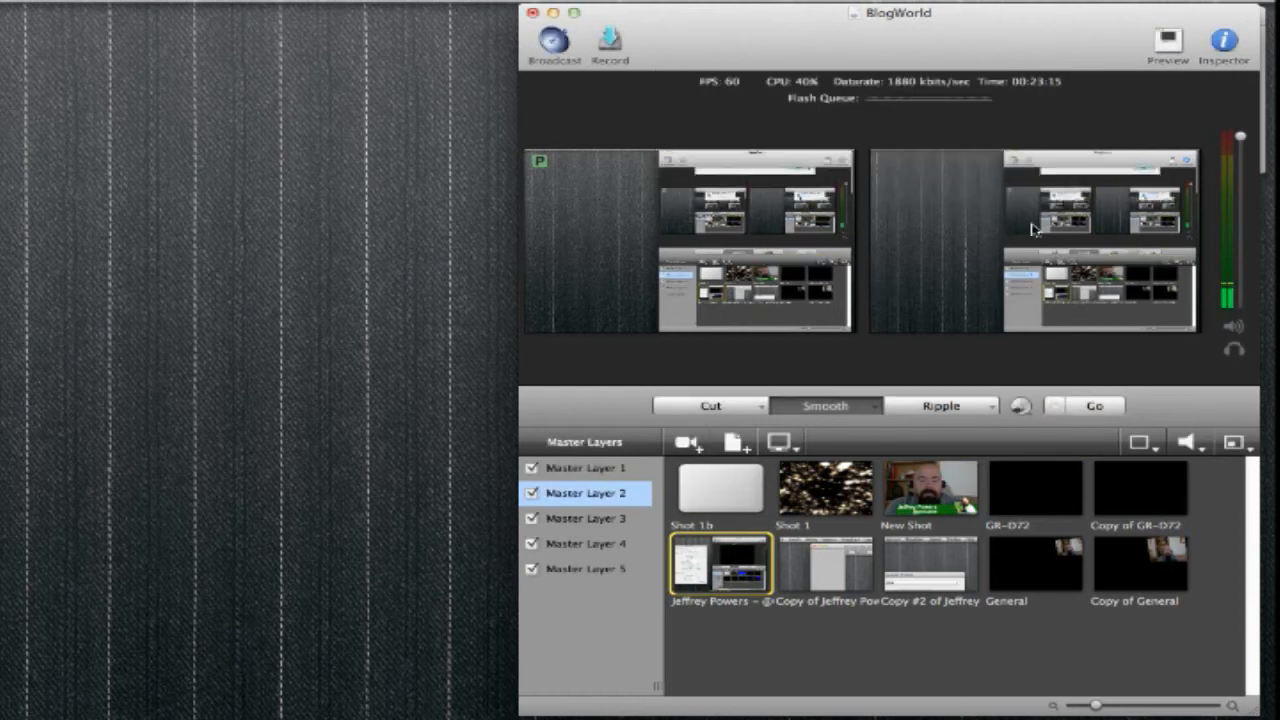
click(945, 484)
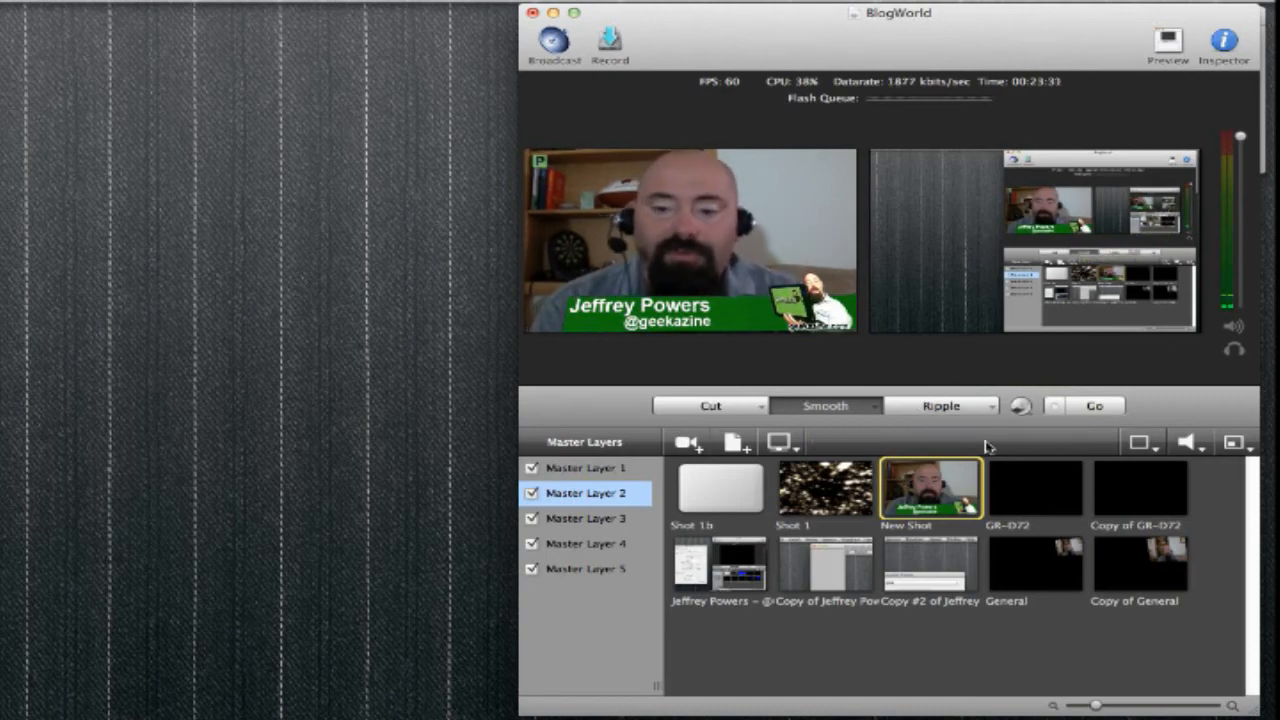
click(1085, 407)
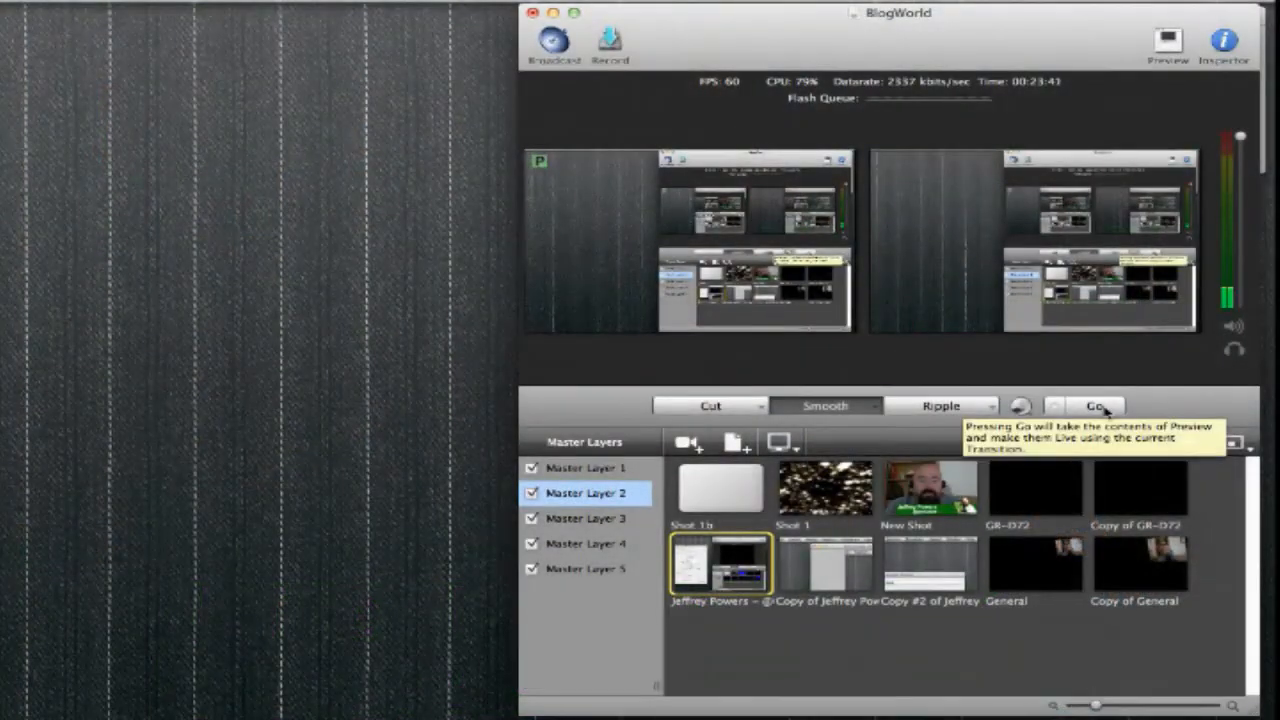
Turn AutoLive back on and hide the Preview area so only the live output is displayed.
click(1056, 406)
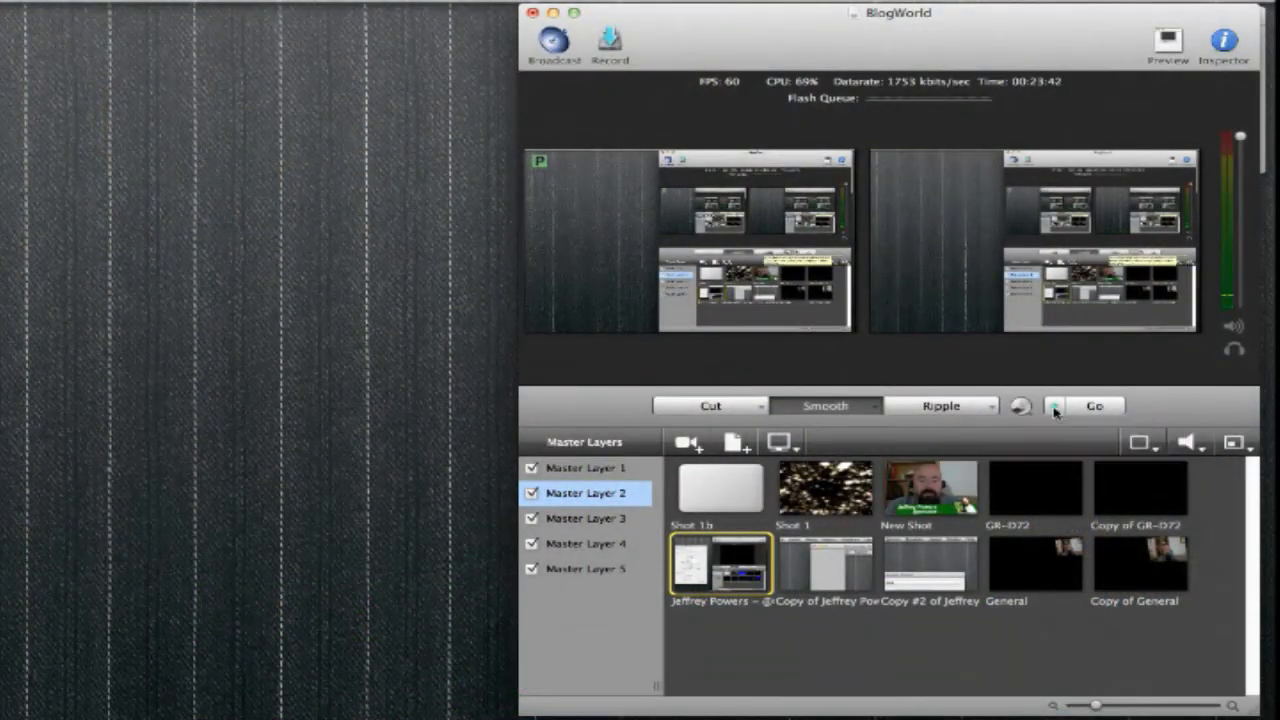
click(340, 3)
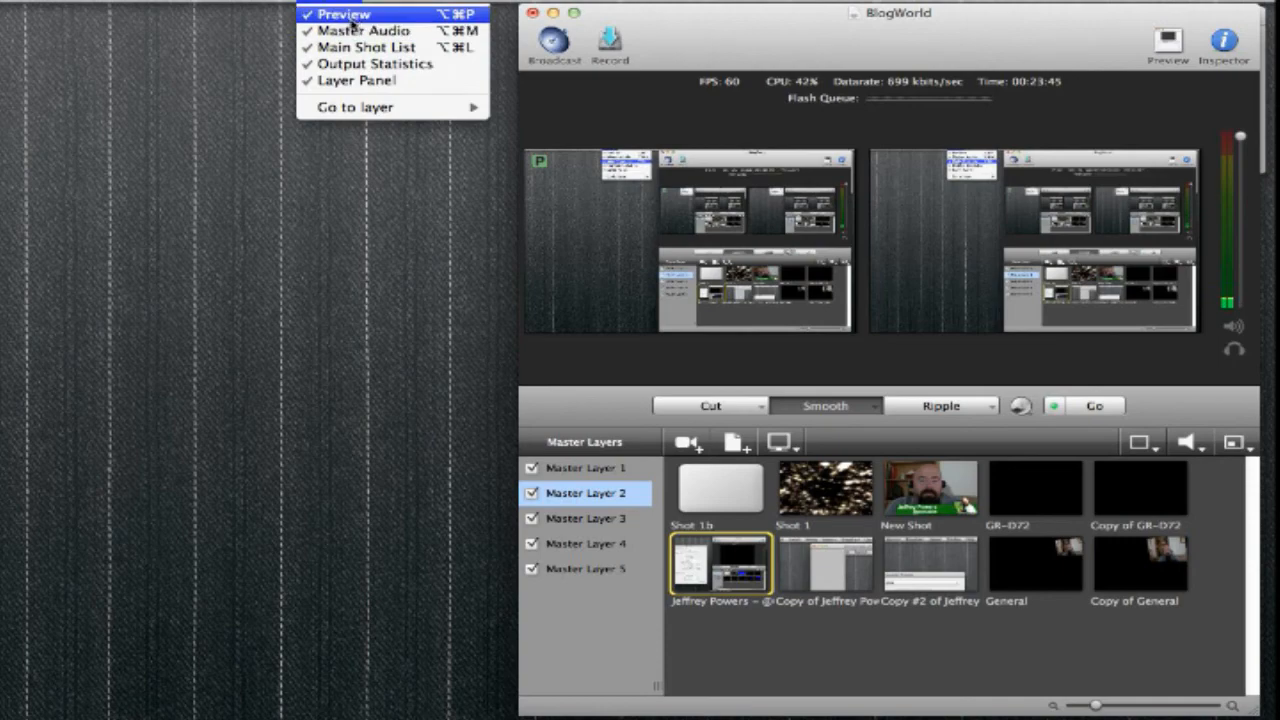
click(345, 15)
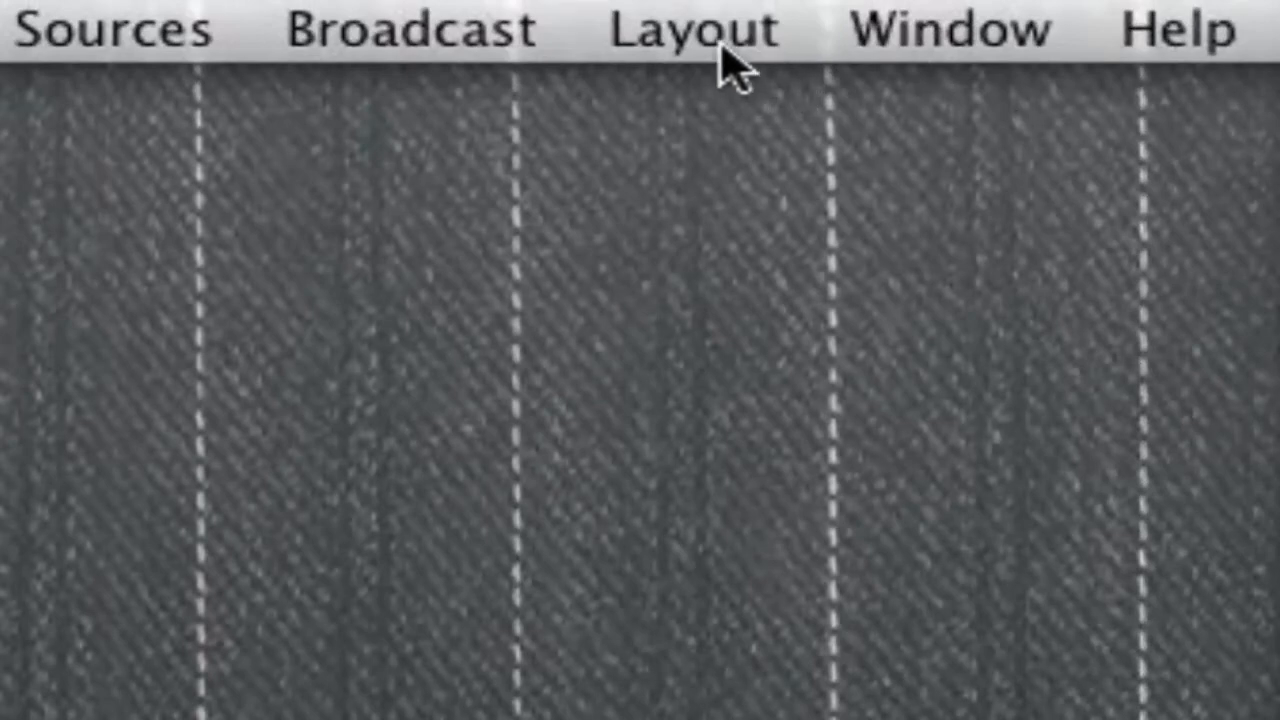
Review the Layout options, then hide the Main Shot List and show it again.
click(716, 62)
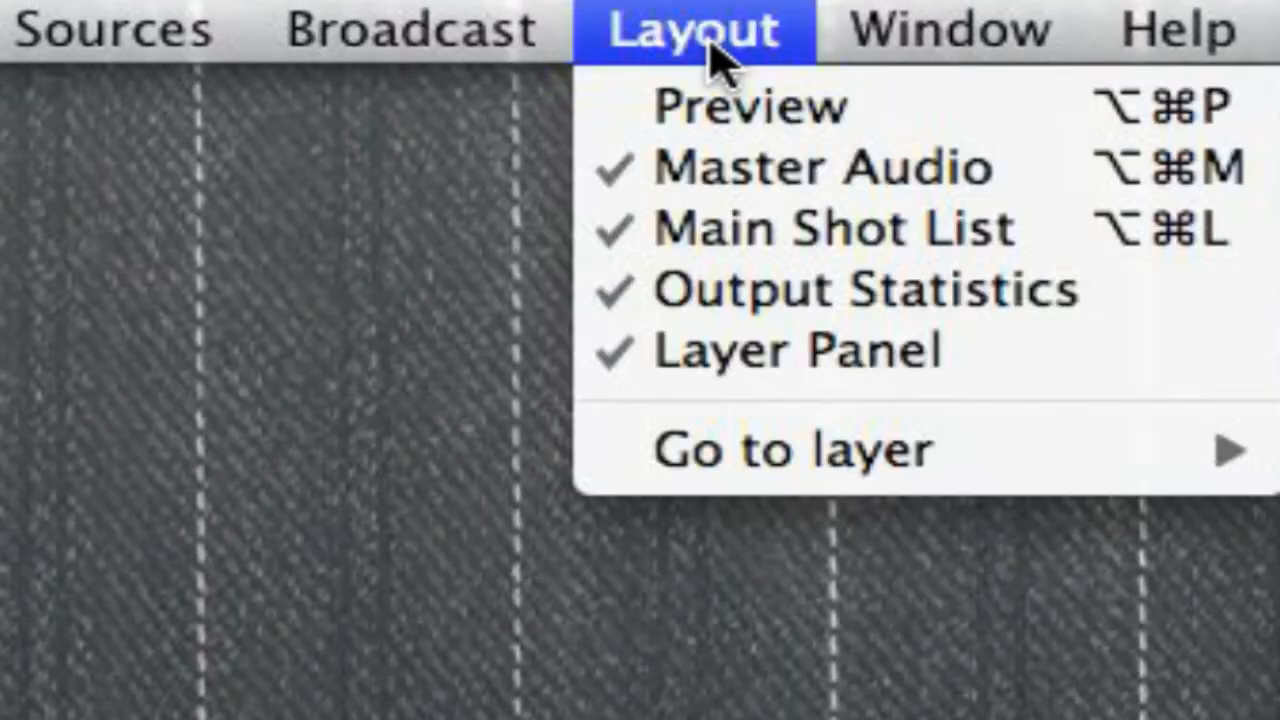
click(785, 185)
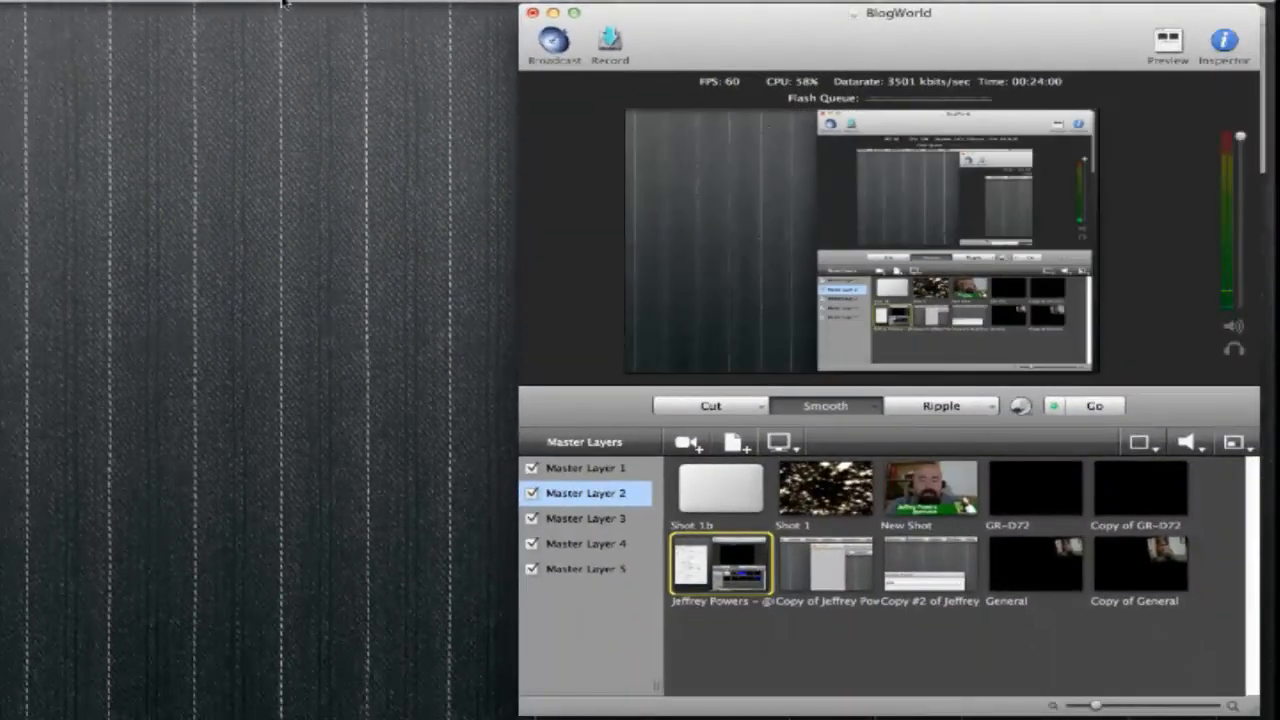
click(284, 4)
mouse_move(313, 4)
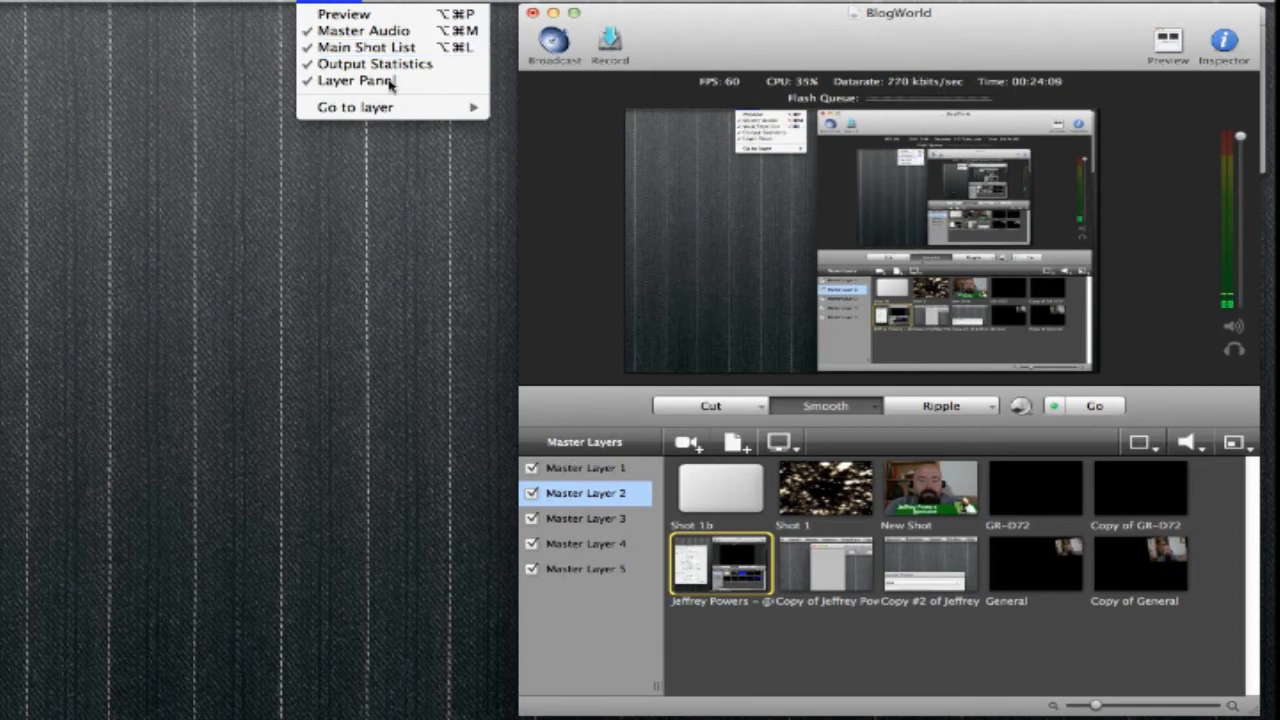
click(388, 48)
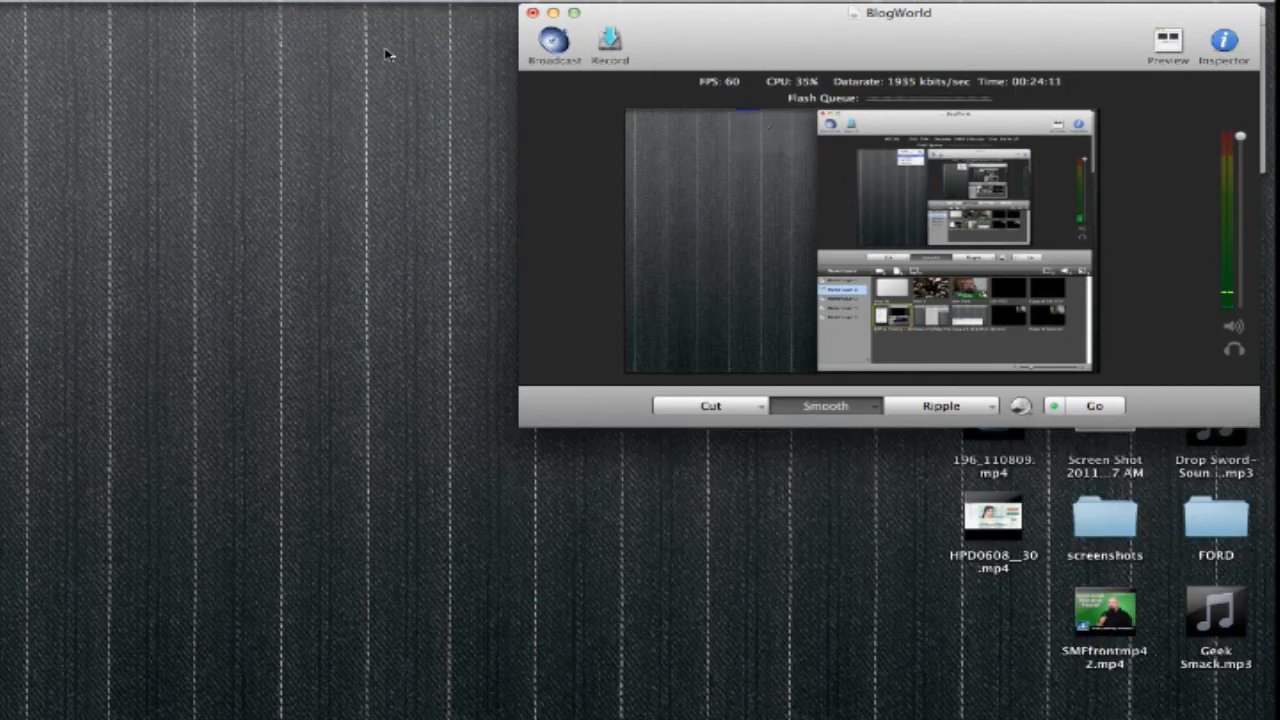
click(386, 51)
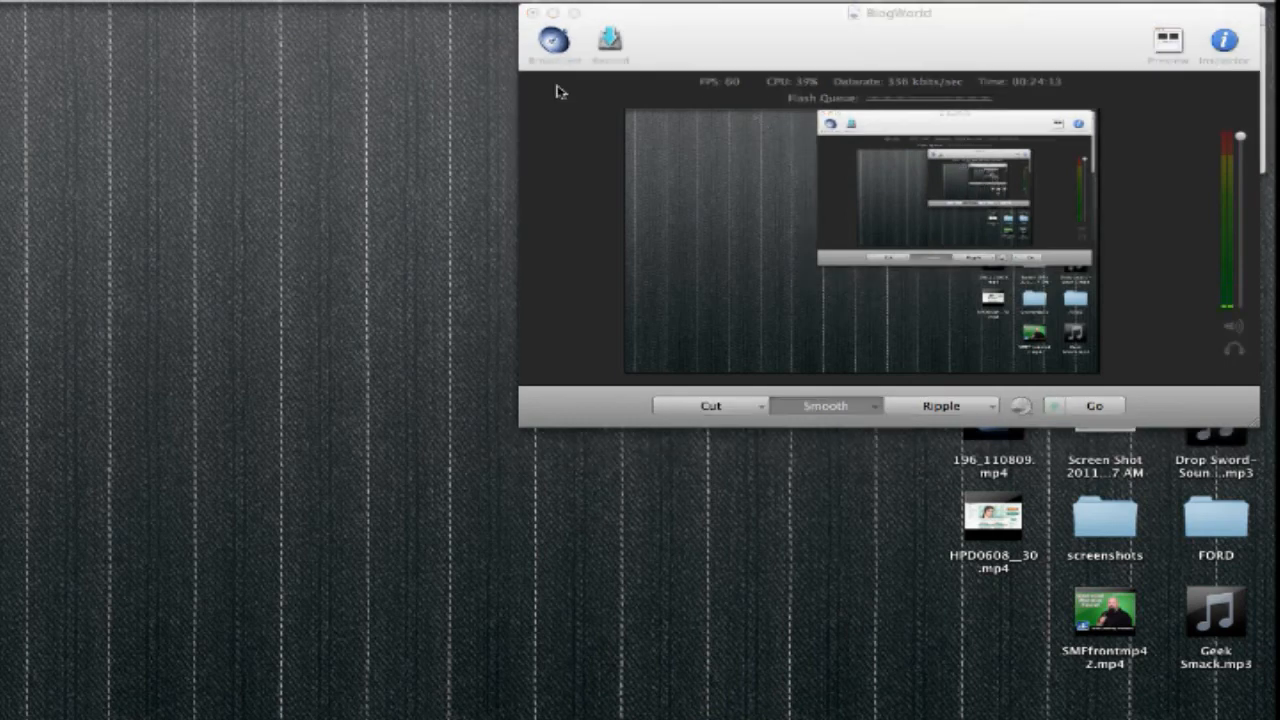
click(675, 43)
click(329, 1)
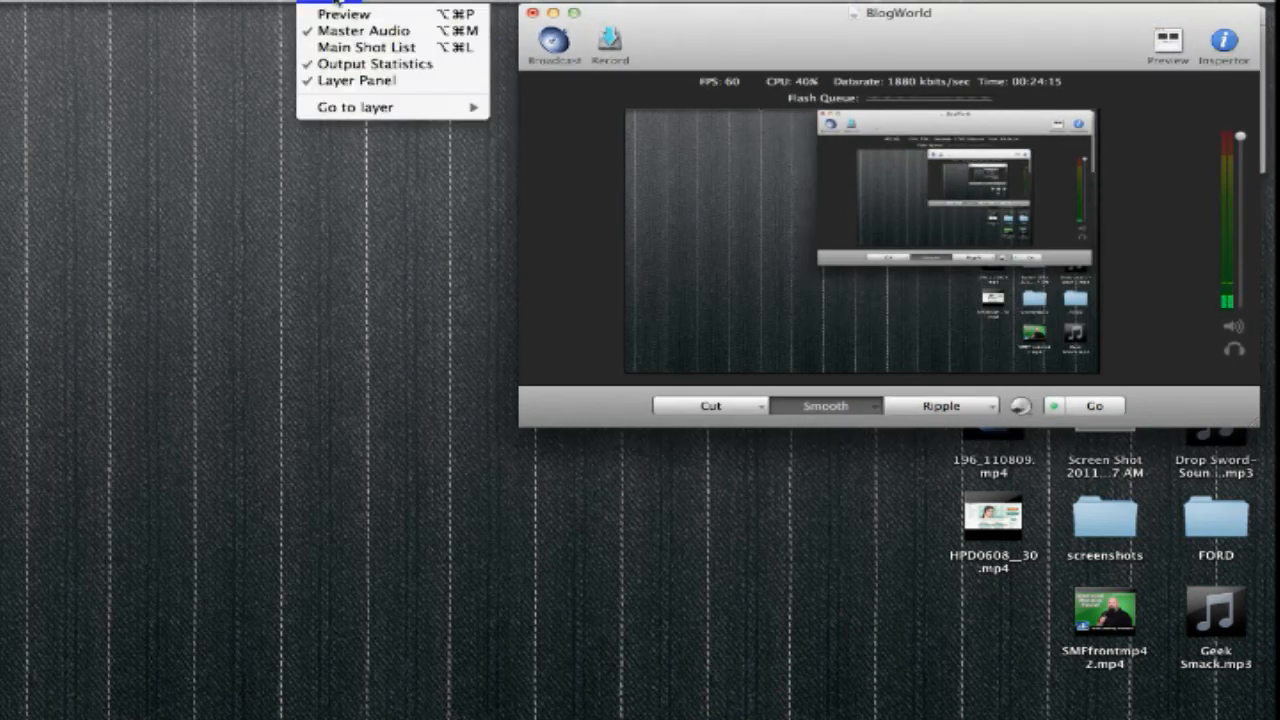
click(362, 47)
Hide the Layer Panel beside the shot list and show it again.
click(340, 5)
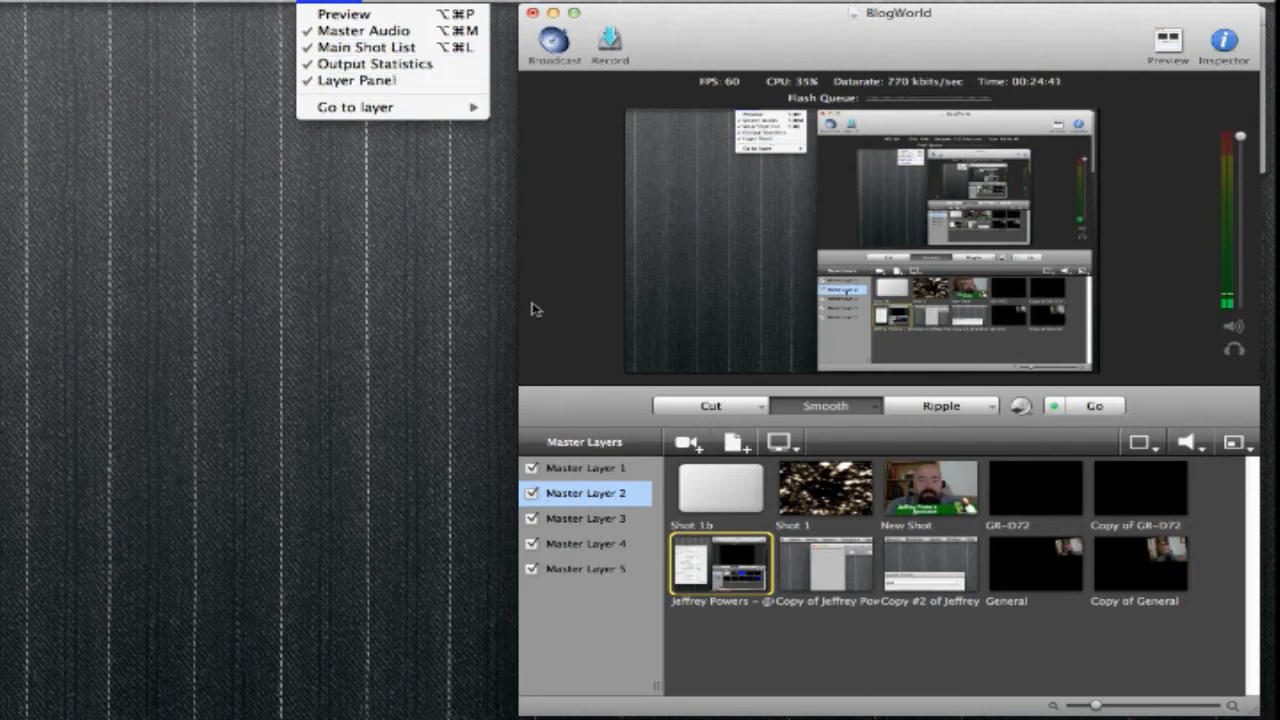
click(386, 82)
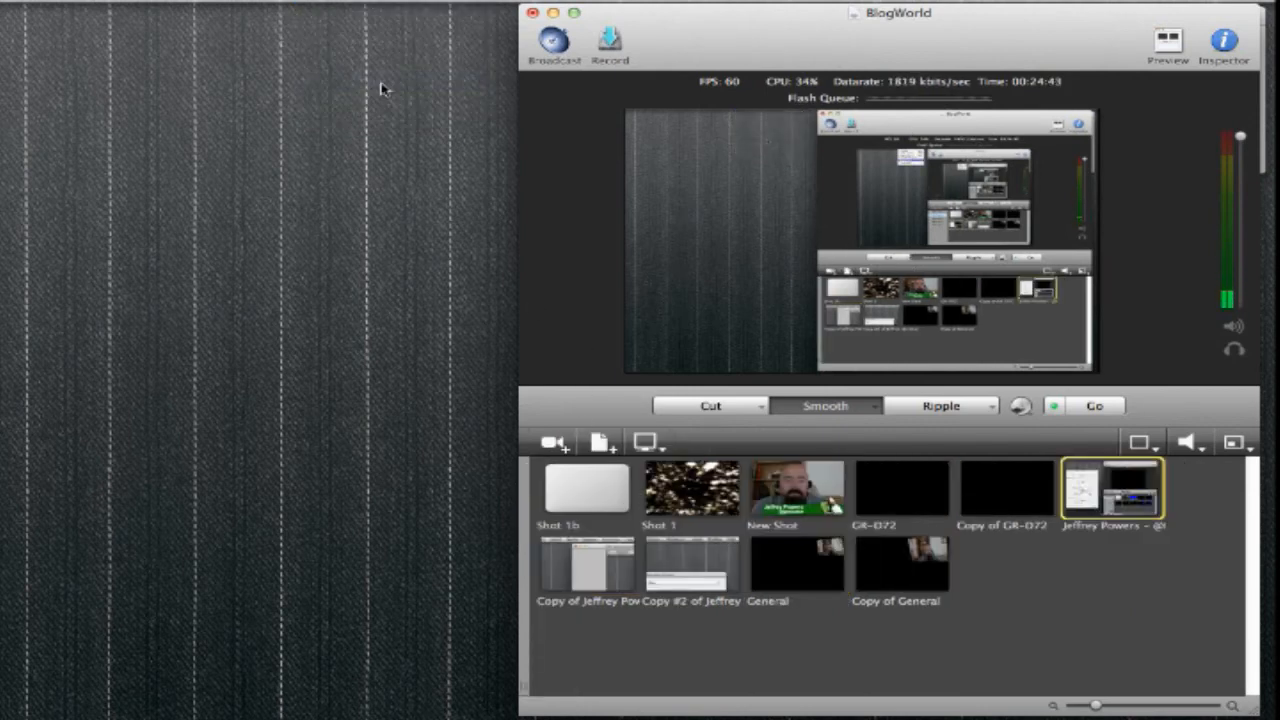
click(348, 12)
click(355, 80)
Look through the Go to layer commands for Master Layers 1 to 5 without switching layers.
click(330, 3)
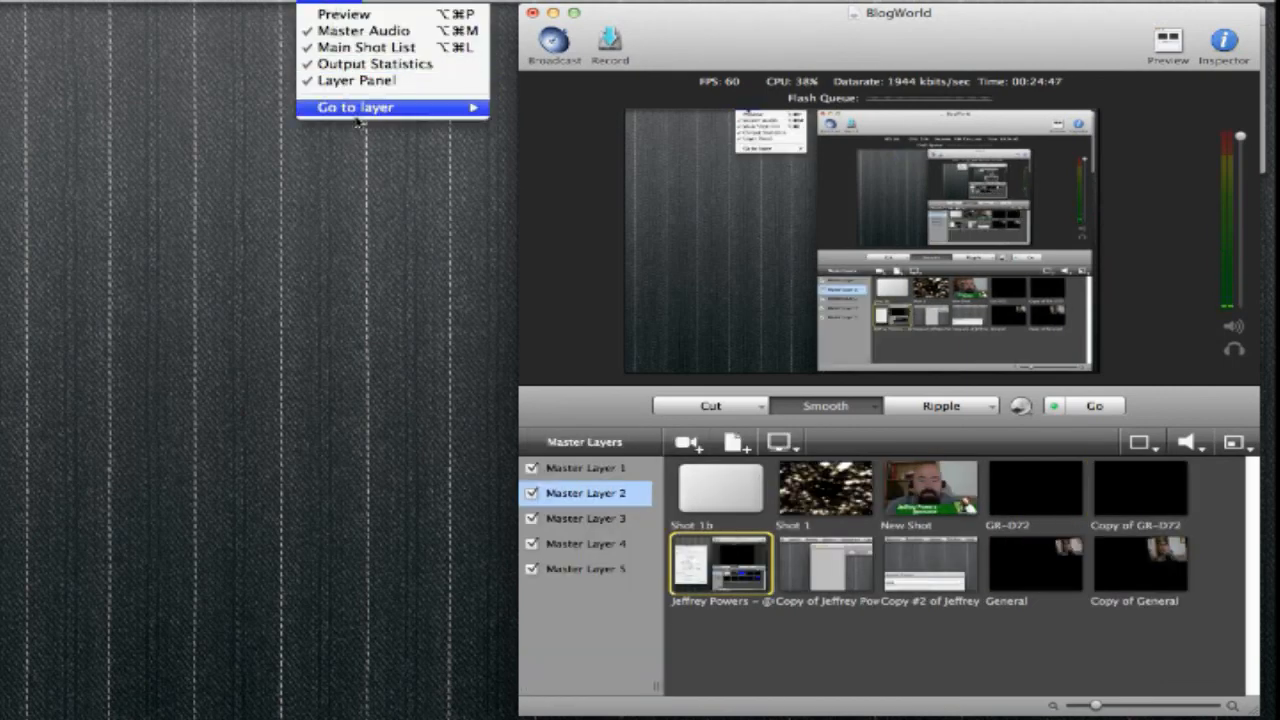
mouse_move(357, 107)
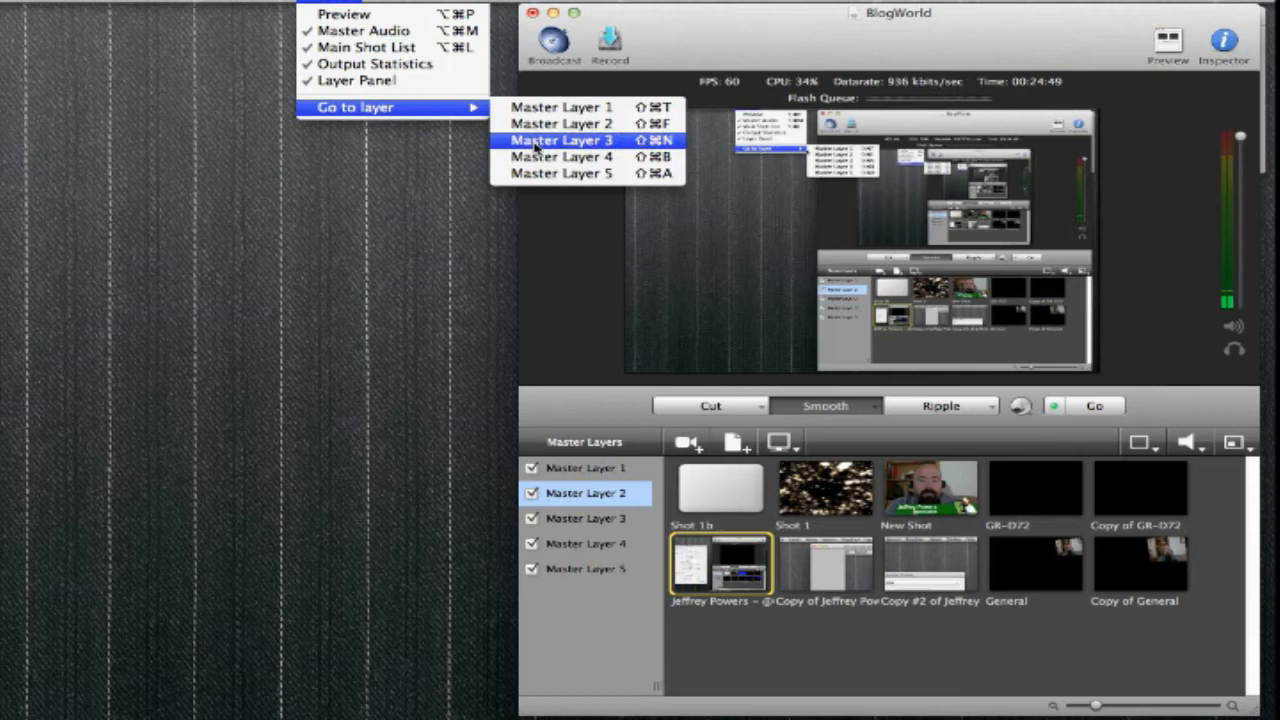
click(371, 177)
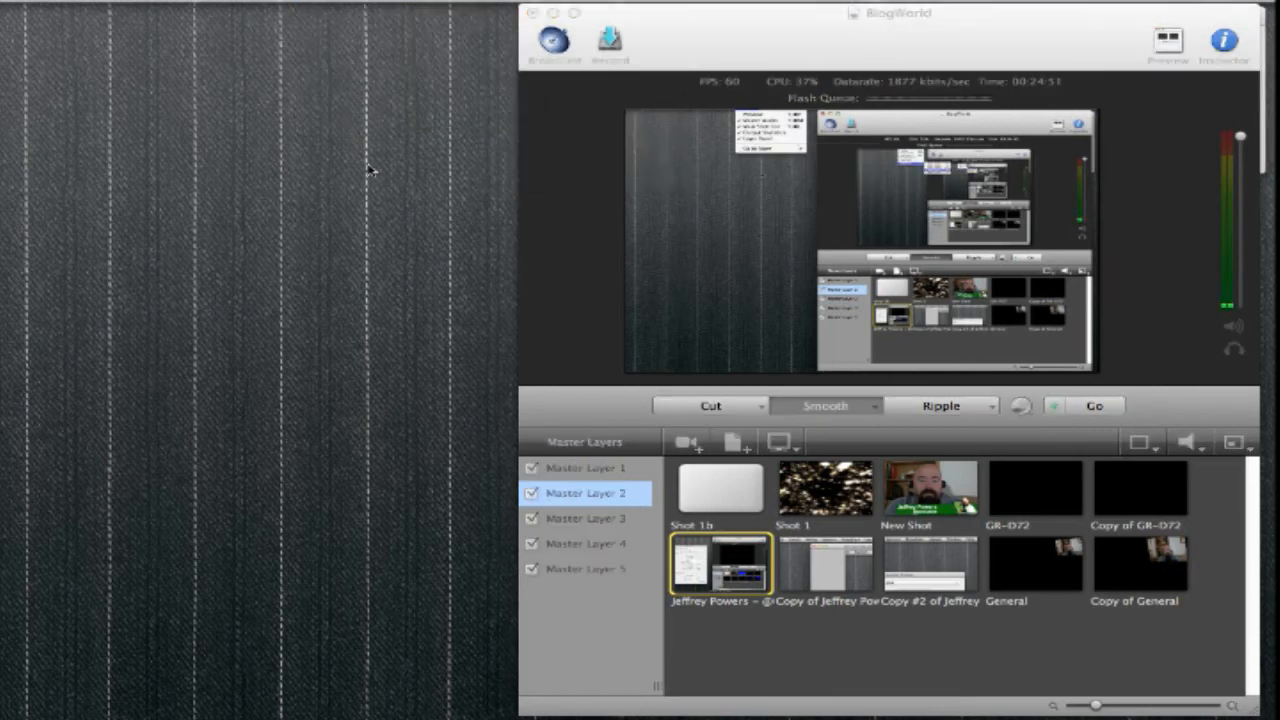
click(660, 50)
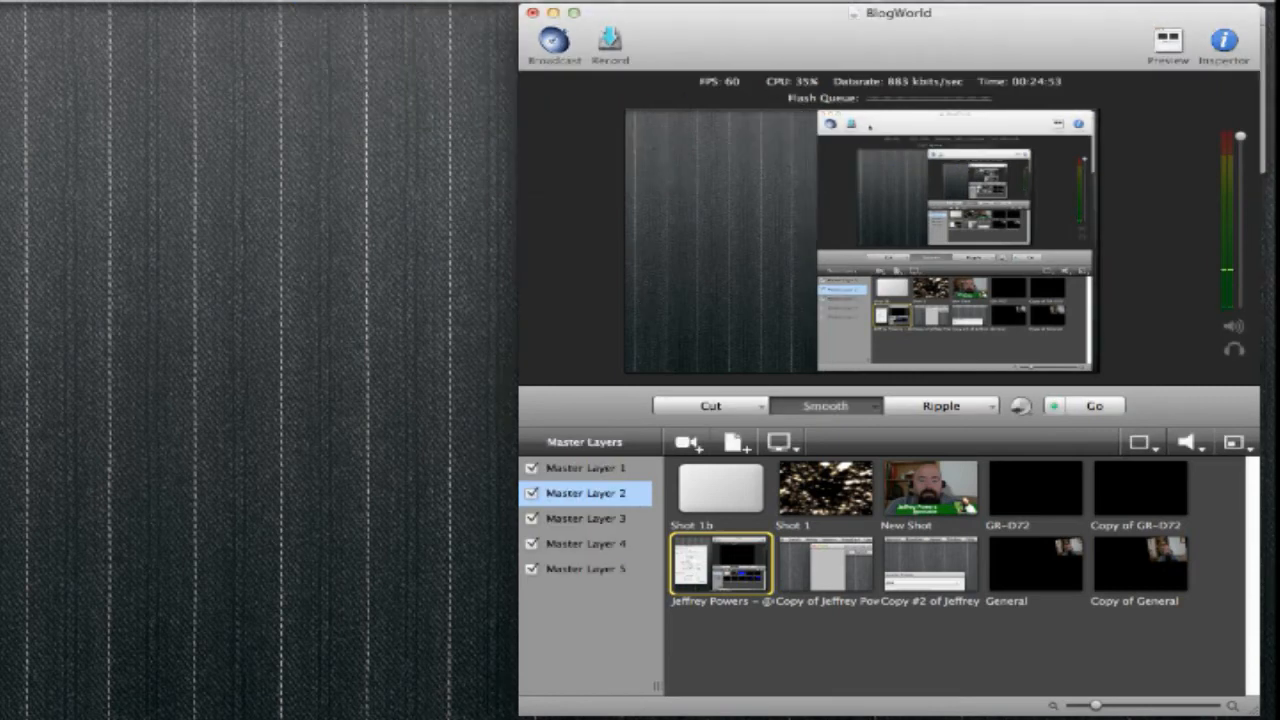
Review the LAN - H.264 settings in the Encoder Presets window and close it without saving.
click(458, 2)
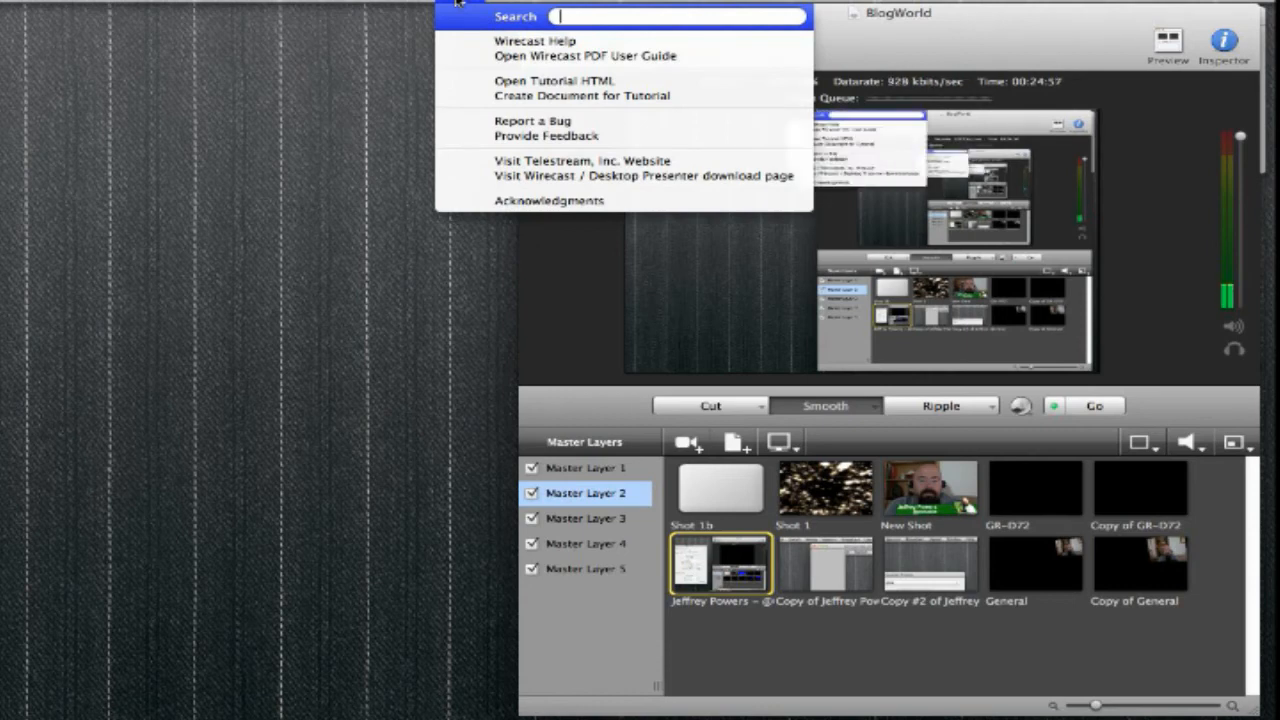
click(455, 2)
click(410, 4)
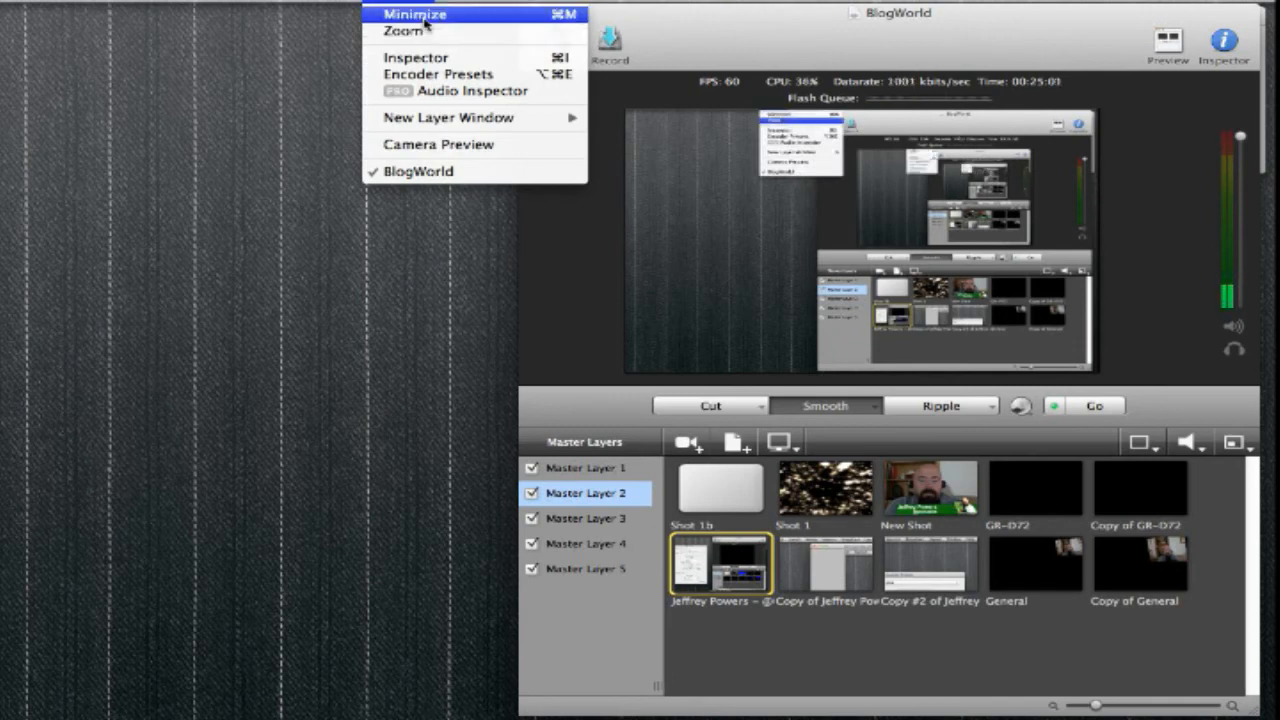
click(458, 76)
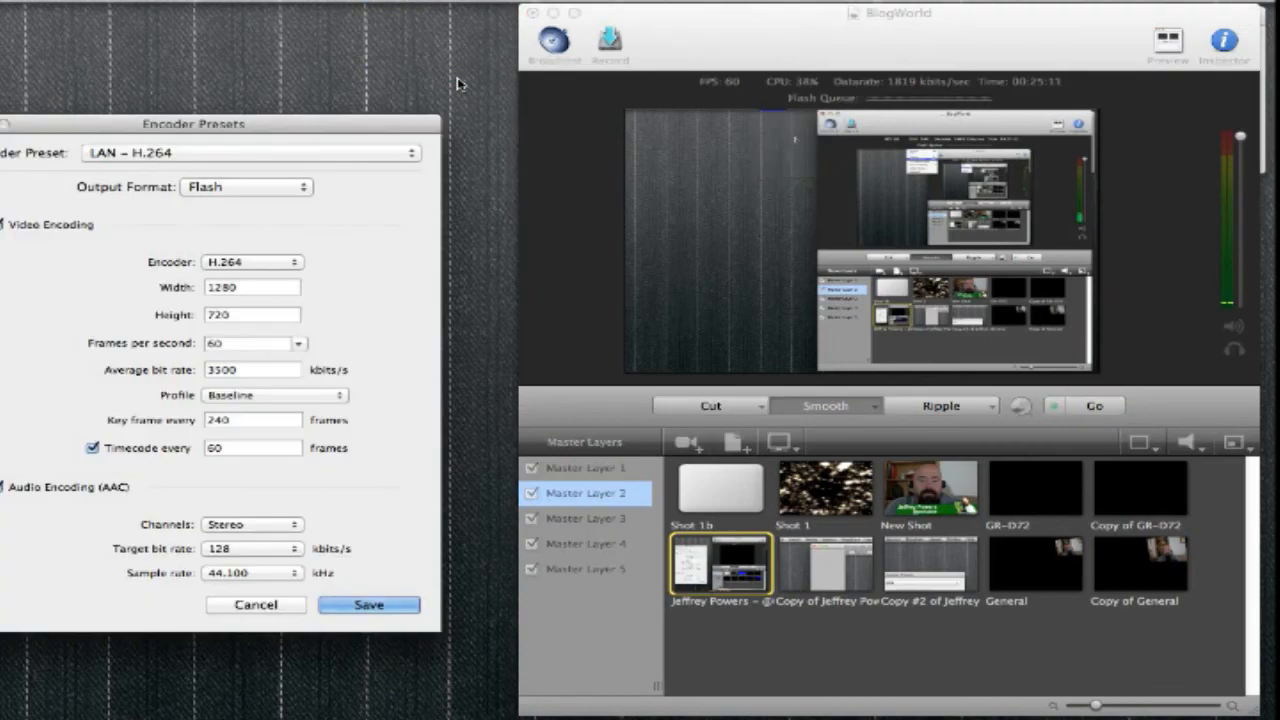
drag(368, 131, 478, 64)
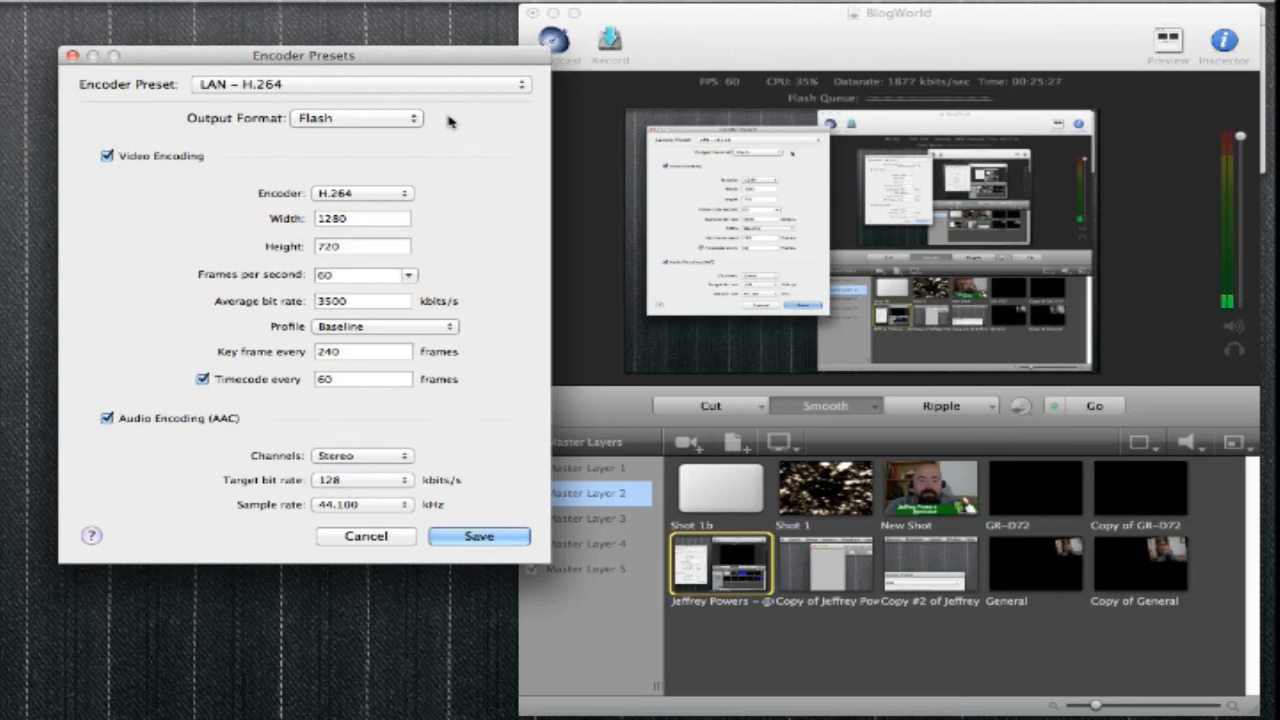
click(72, 55)
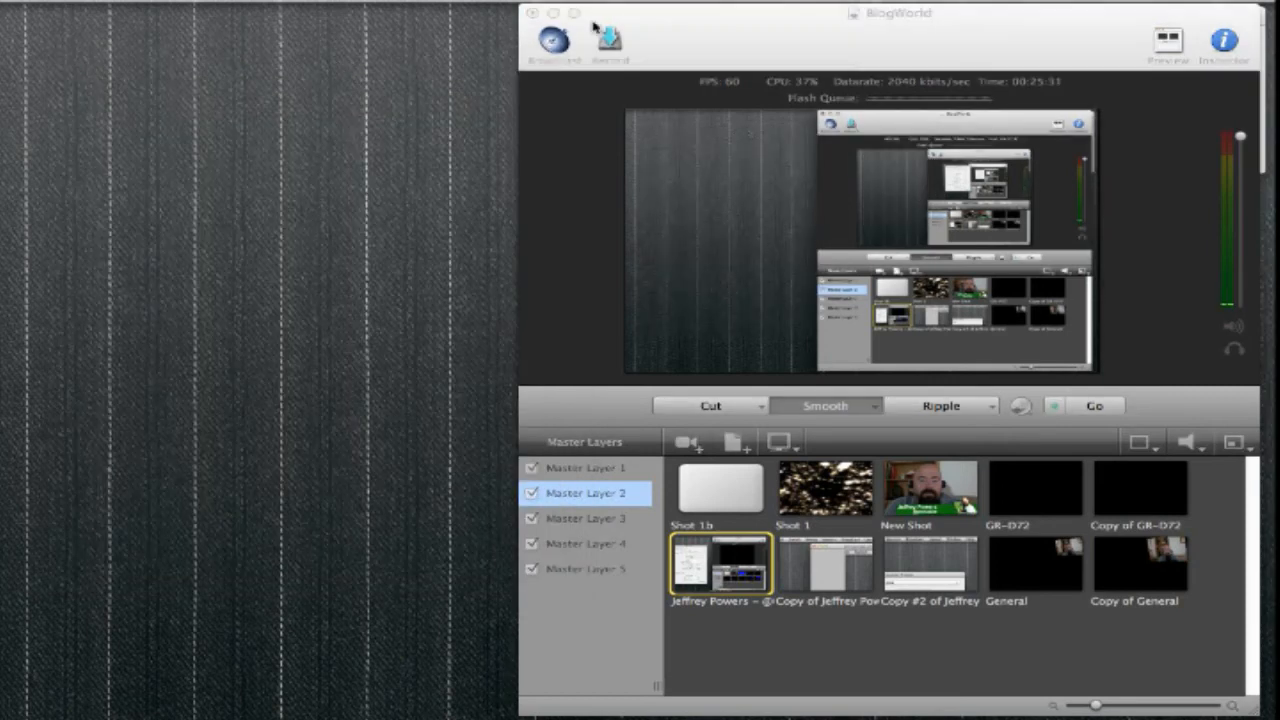
Check the remaining Window commands and switch the live output to New Shot.
click(416, 3)
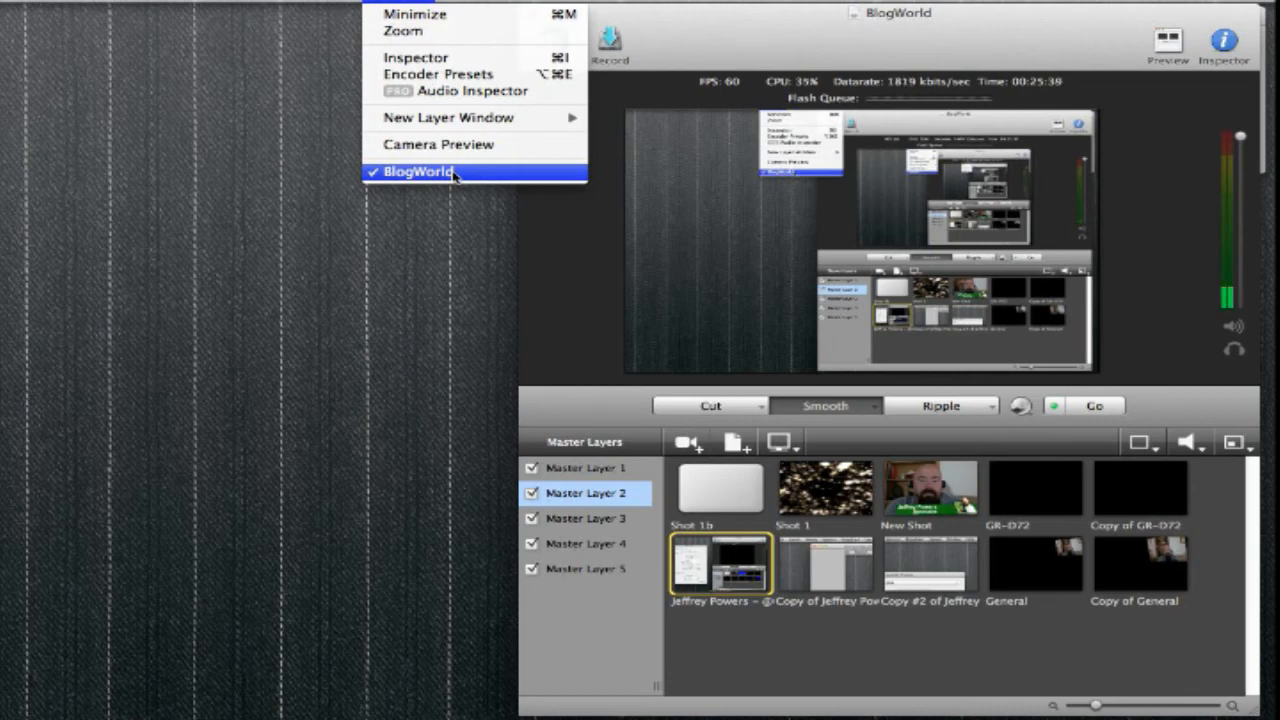
click(418, 3)
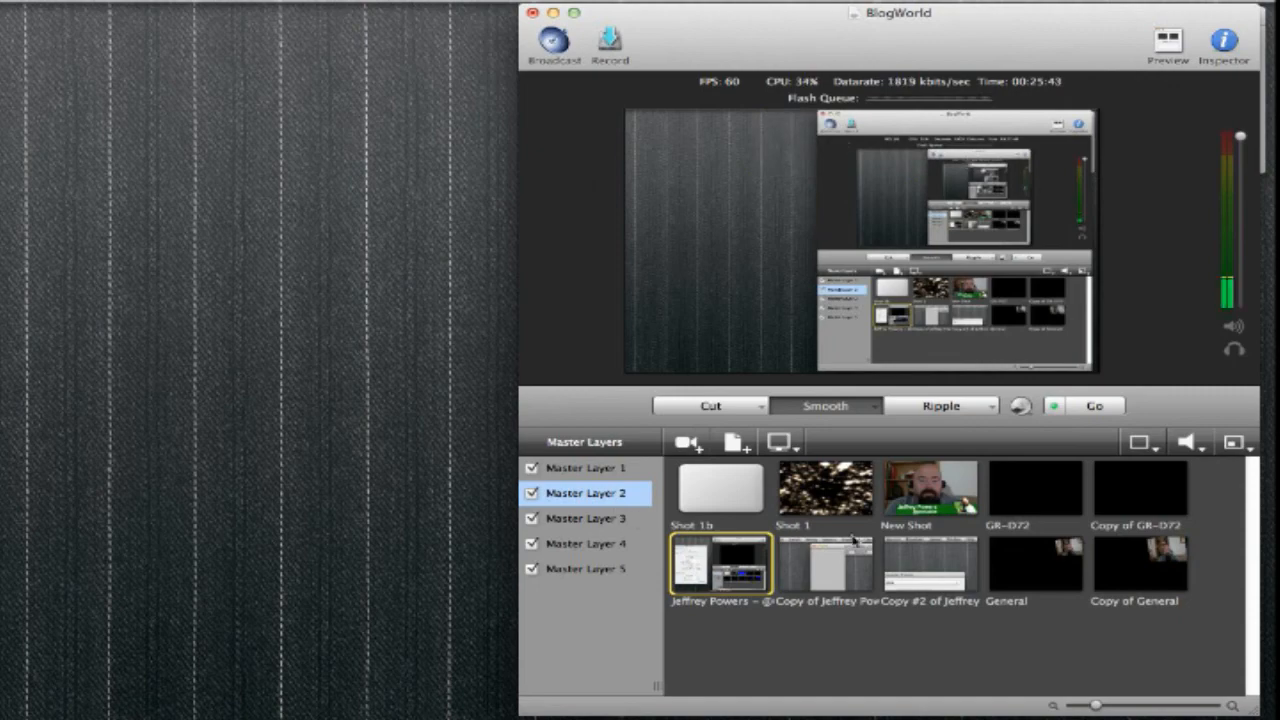
click(944, 520)
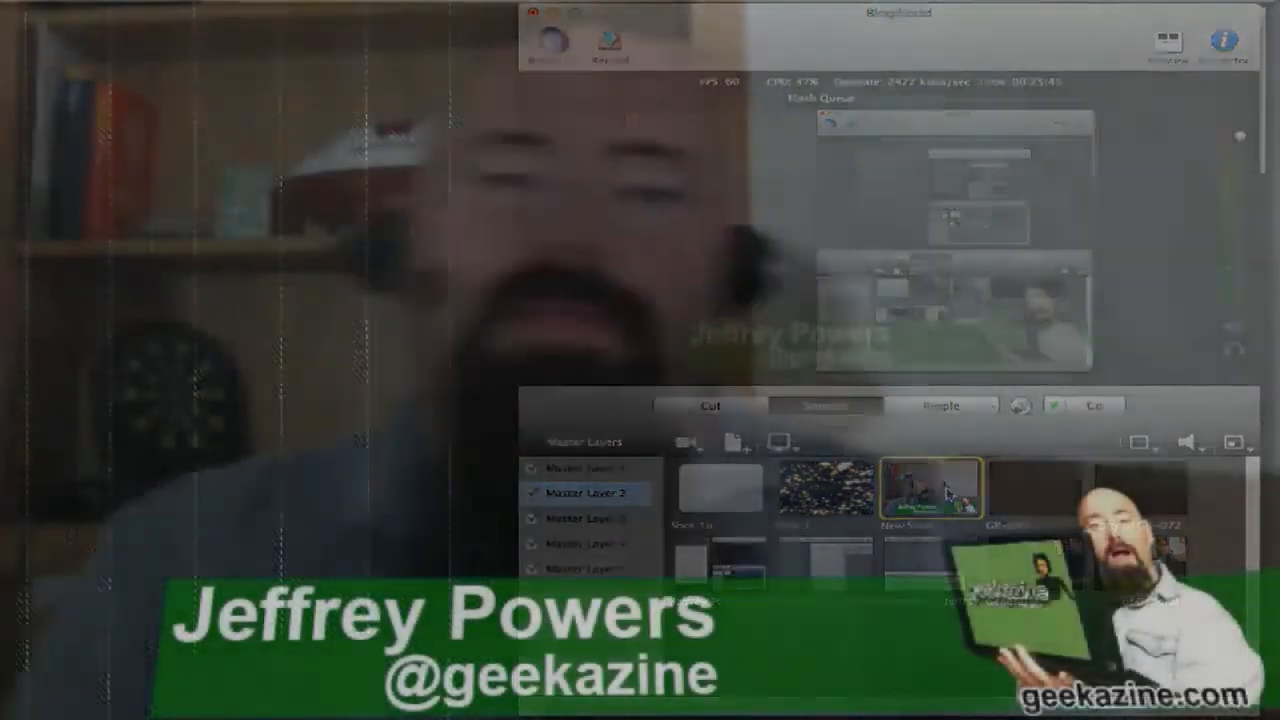